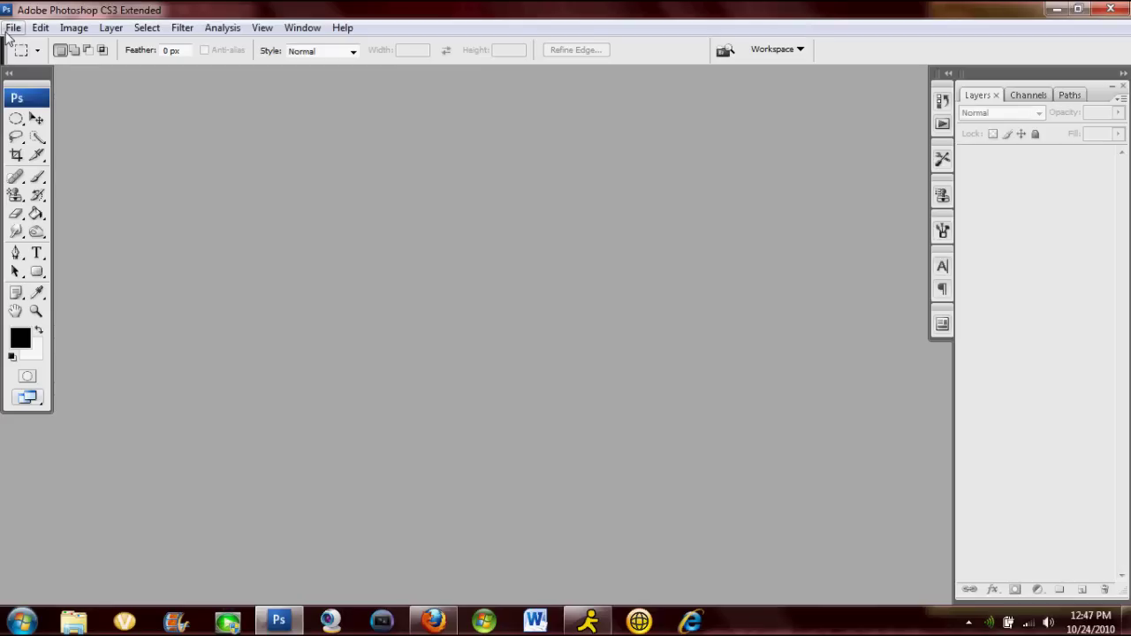
- Create a 300×200 px, 72 ppi RGB document with a white background, then maximize its window
click(12, 29)
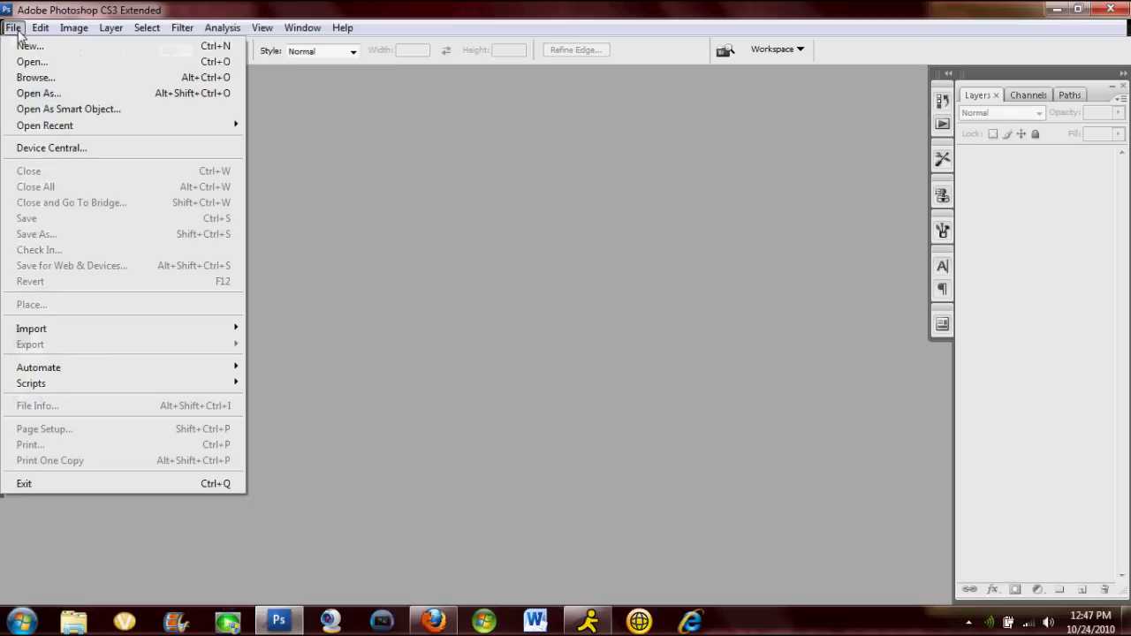
click(38, 50)
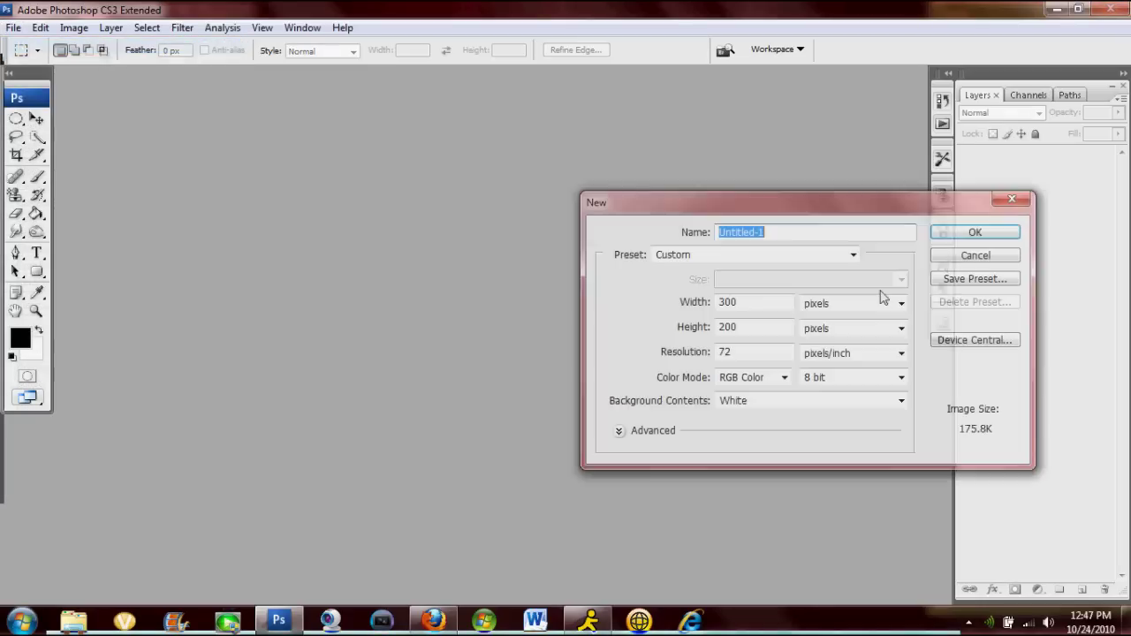
click(733, 302)
drag(734, 302, 641, 333)
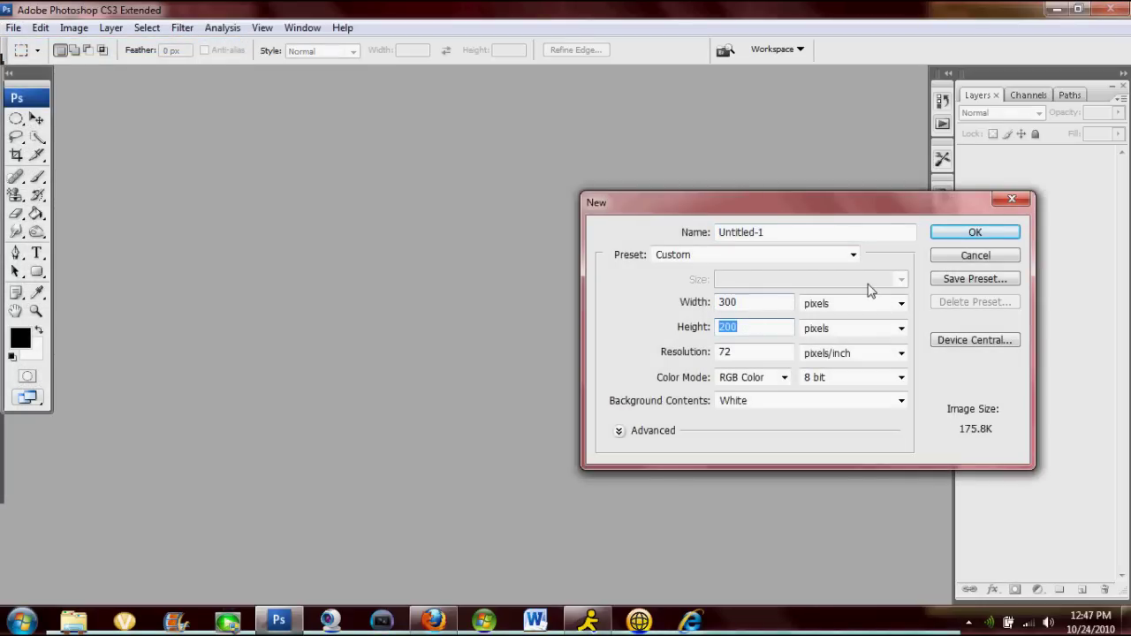
click(952, 234)
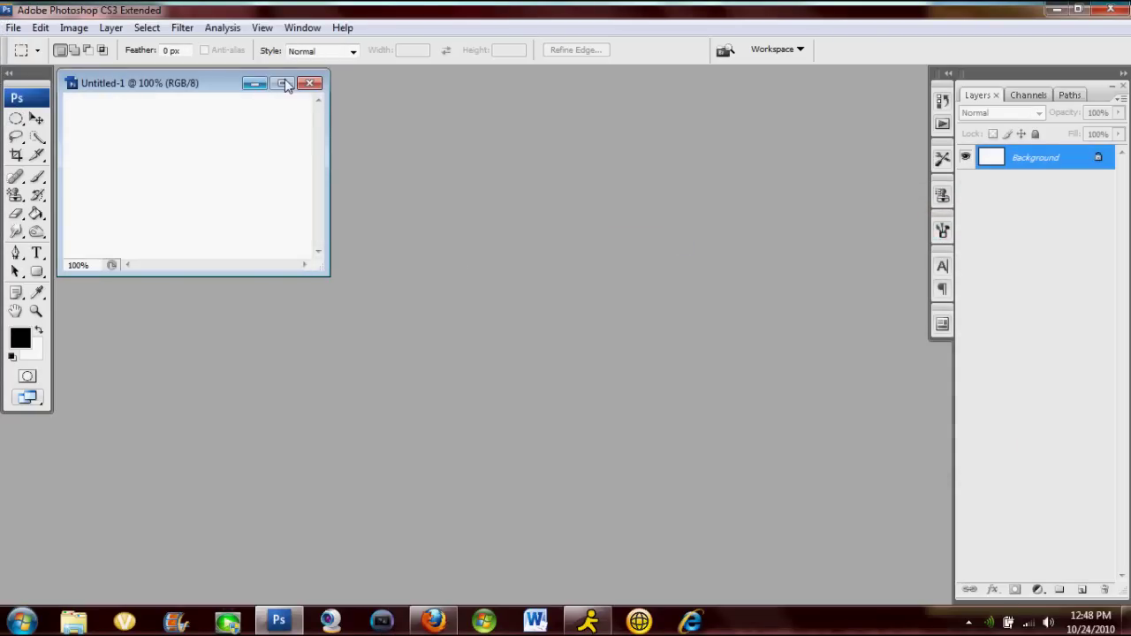
click(285, 80)
- Select the Gradient Tool and set the foreground colour to near-black 090909
click(36, 213)
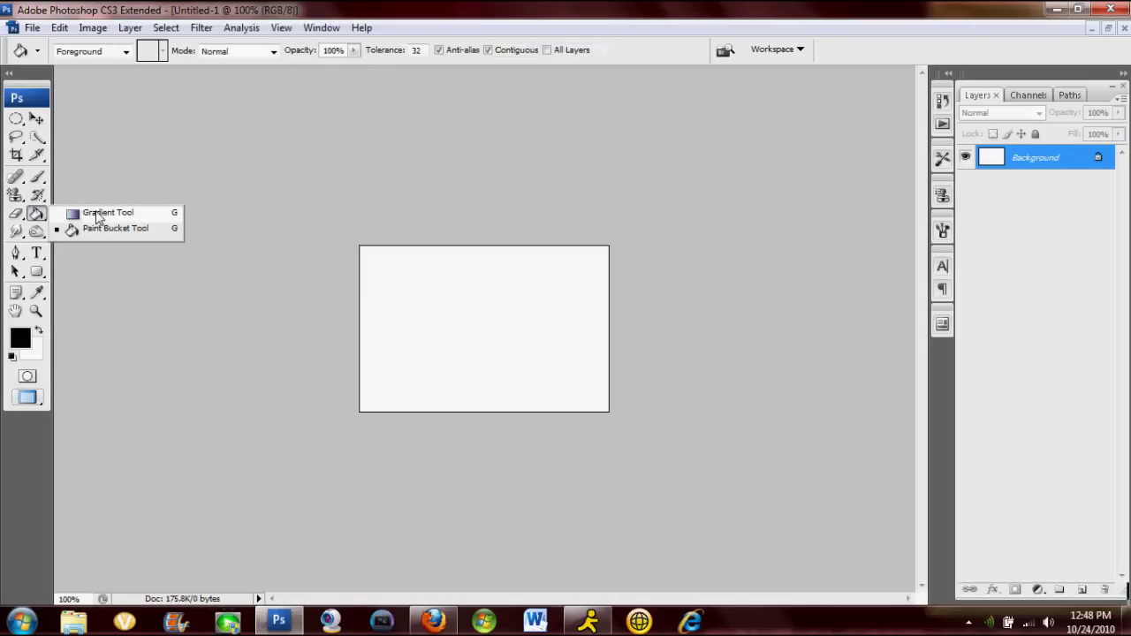
click(108, 212)
click(20, 337)
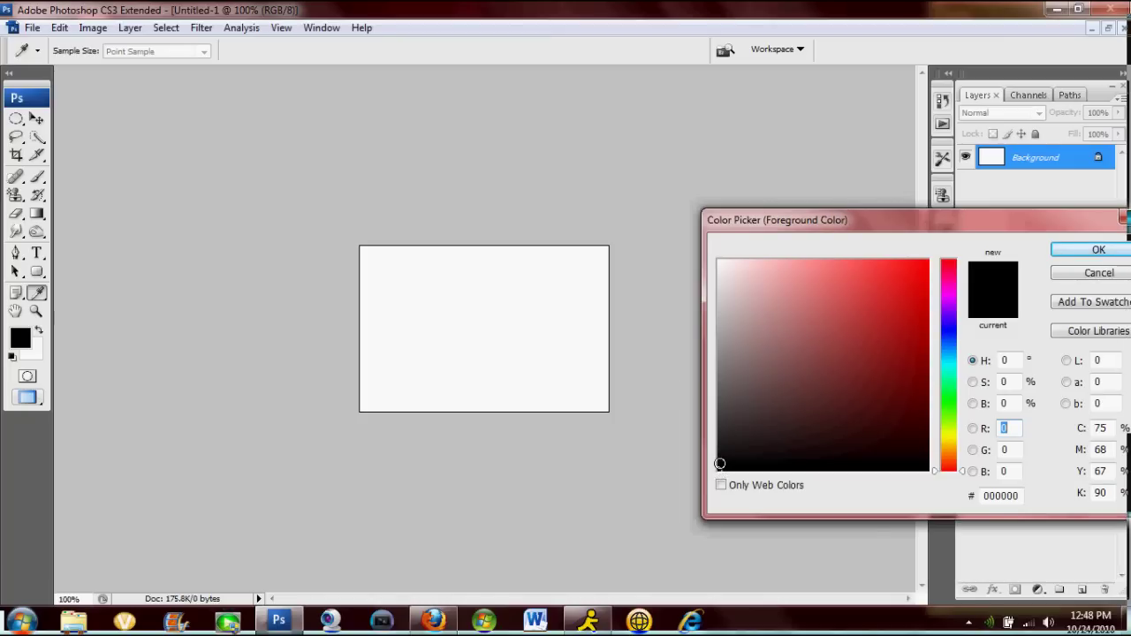
click(719, 463)
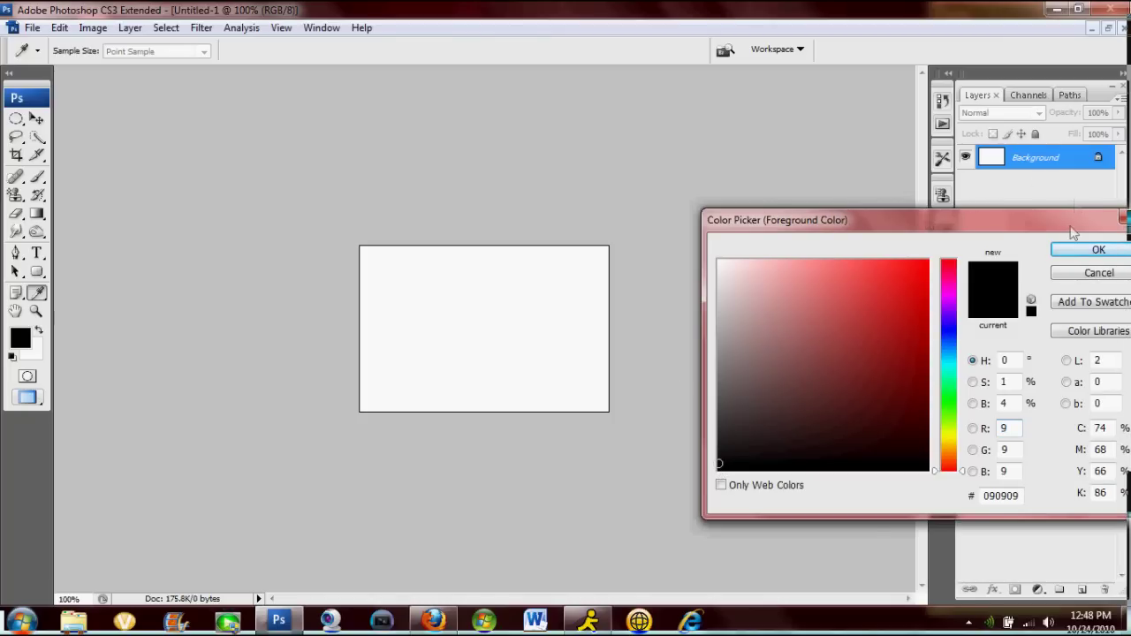
click(1096, 249)
- Set the background colour to dark grey 141414
click(29, 348)
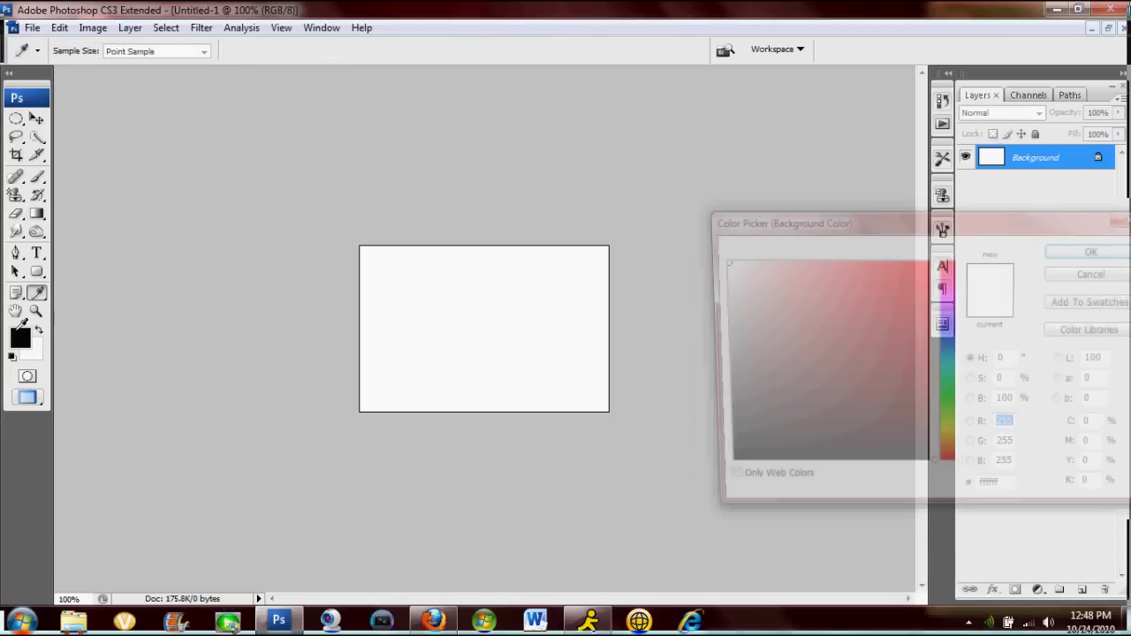
click(717, 454)
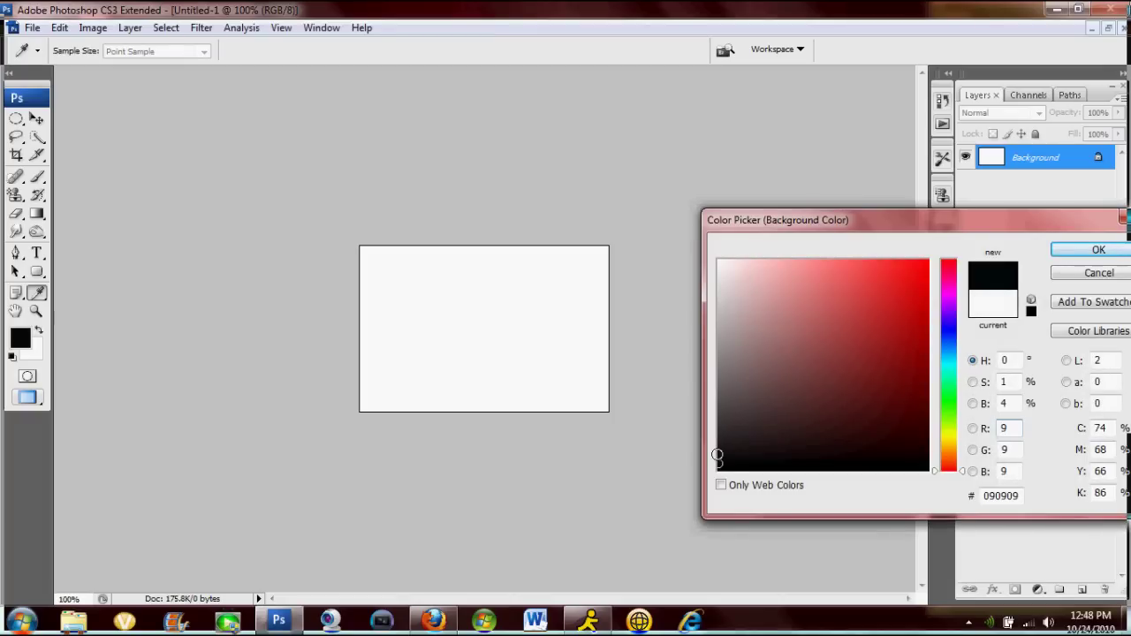
click(718, 452)
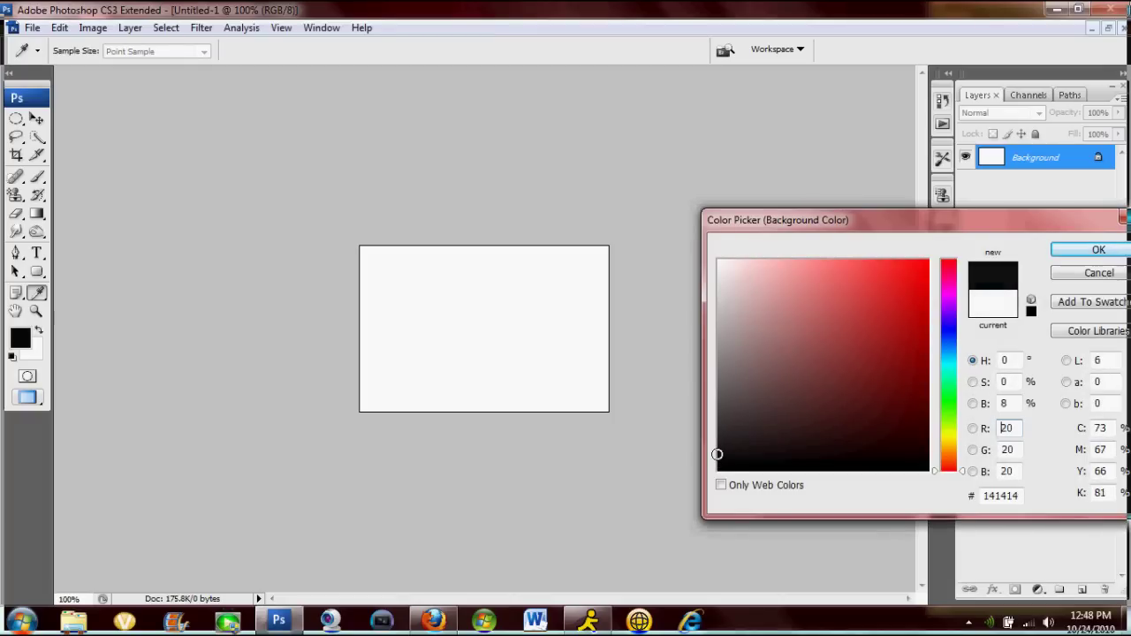
click(1096, 249)
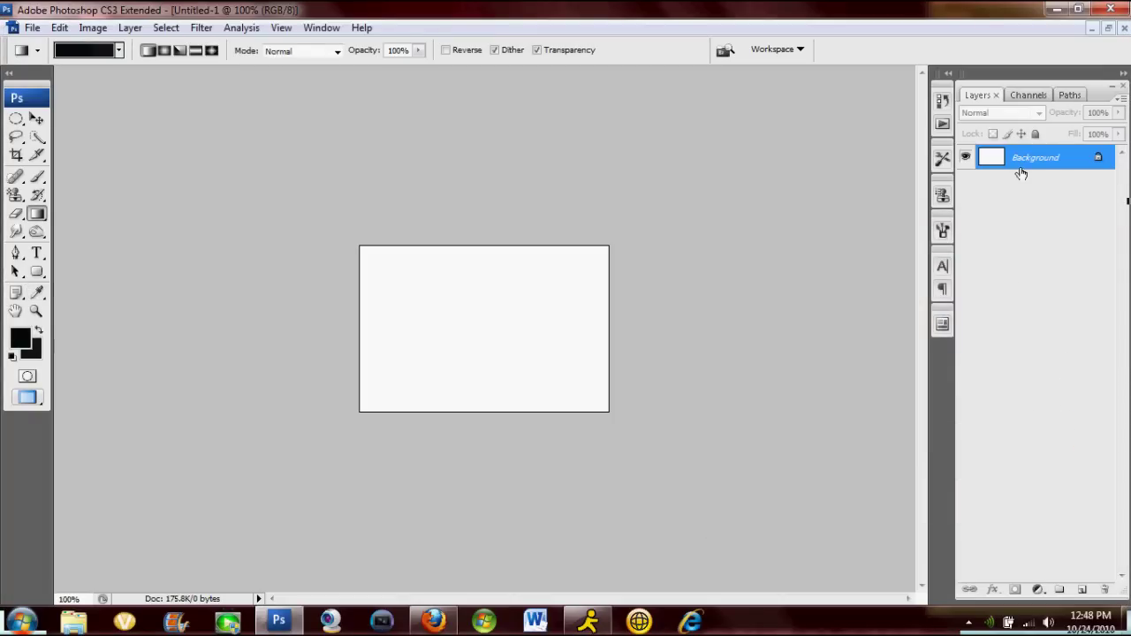
- Add Layer 1 and fill it with a near-black radial gradient glowing faintly grey at the centre
key(ctrl+shift+n)
key(Return)
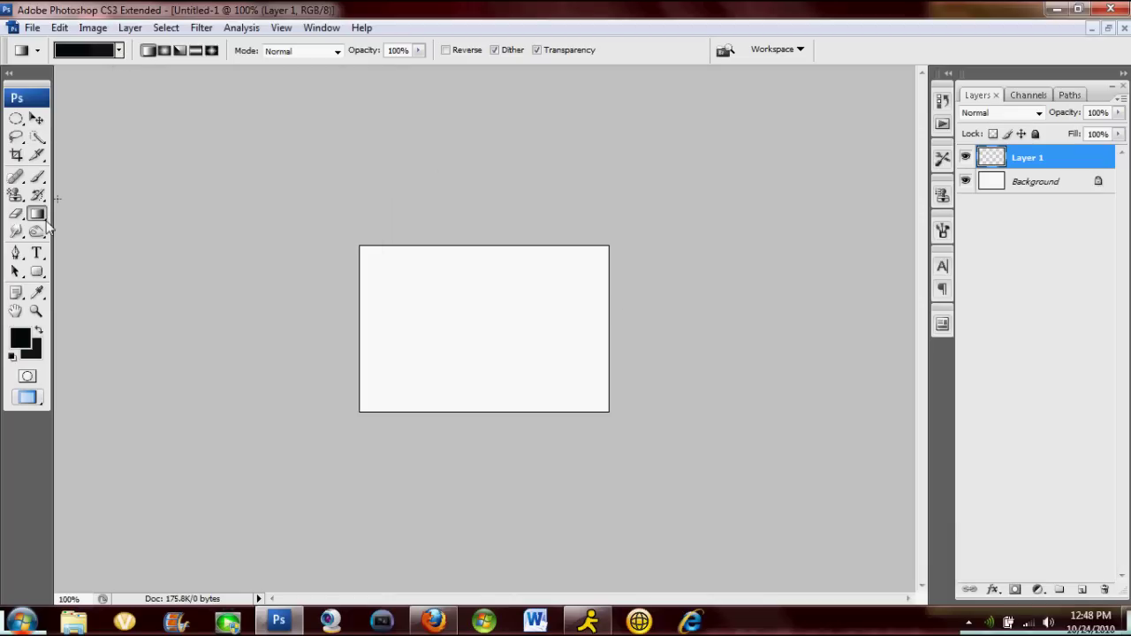
click(166, 51)
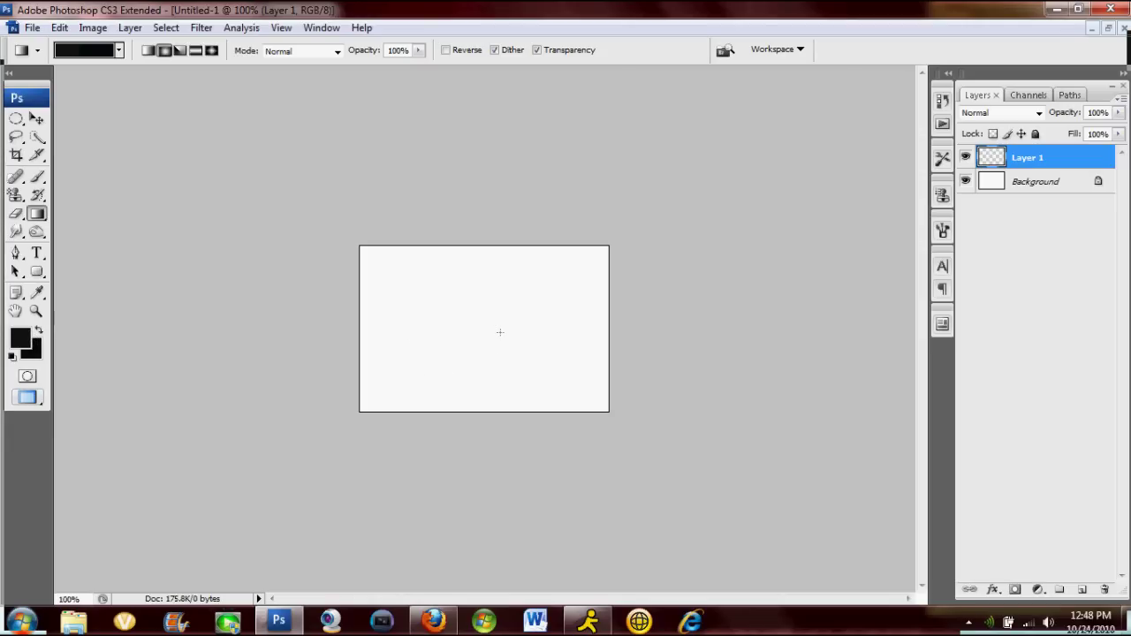
drag(484, 325, 417, 358)
drag(356, 349, 356, 349)
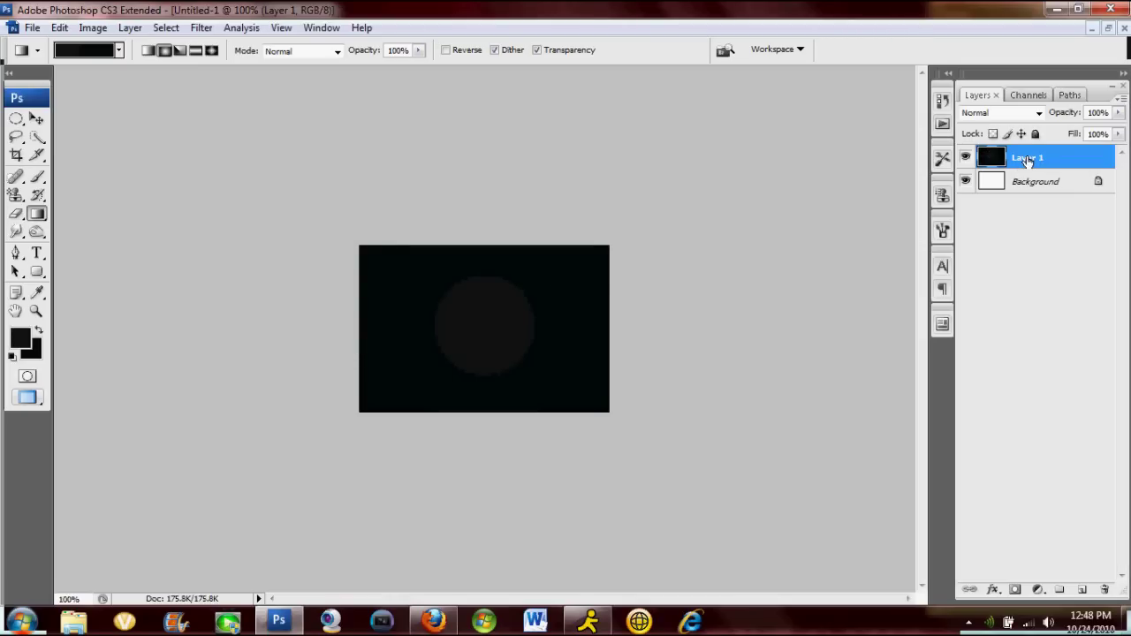
key(ctrl+shift+n)
- Create Layer 2, reset the default colours, and make the foreground a dark green
key(Return)
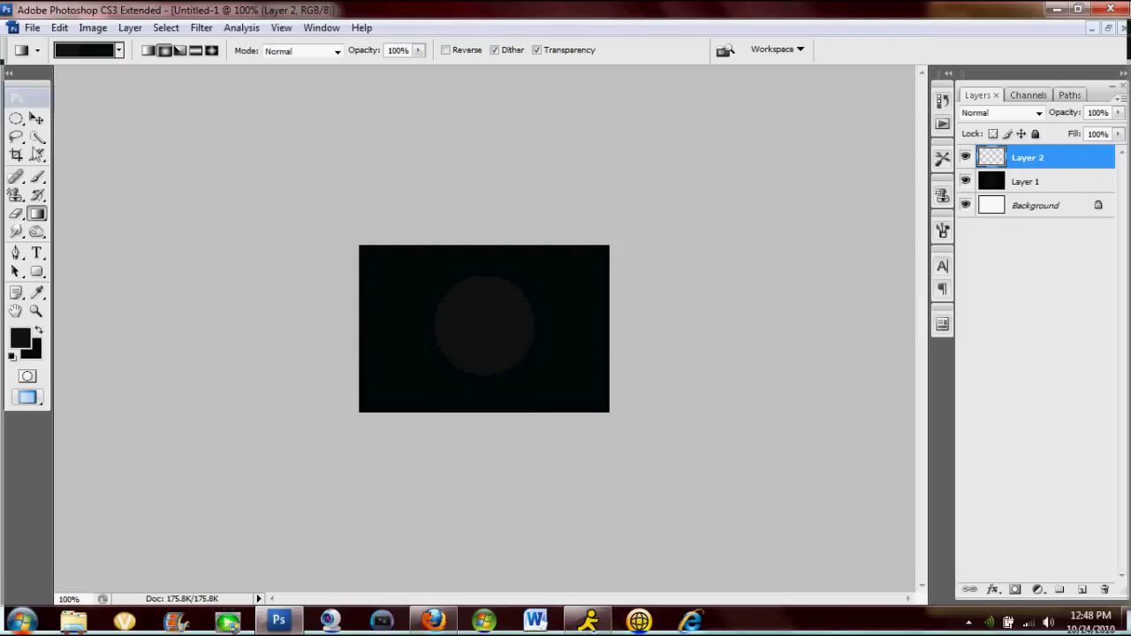
click(15, 120)
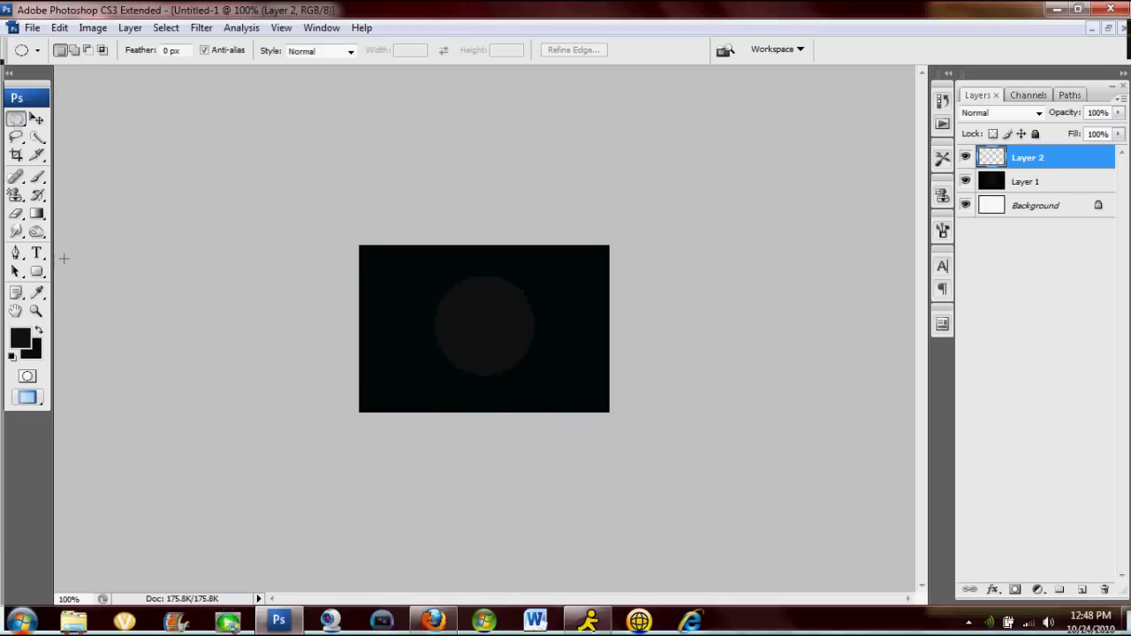
click(13, 357)
click(19, 340)
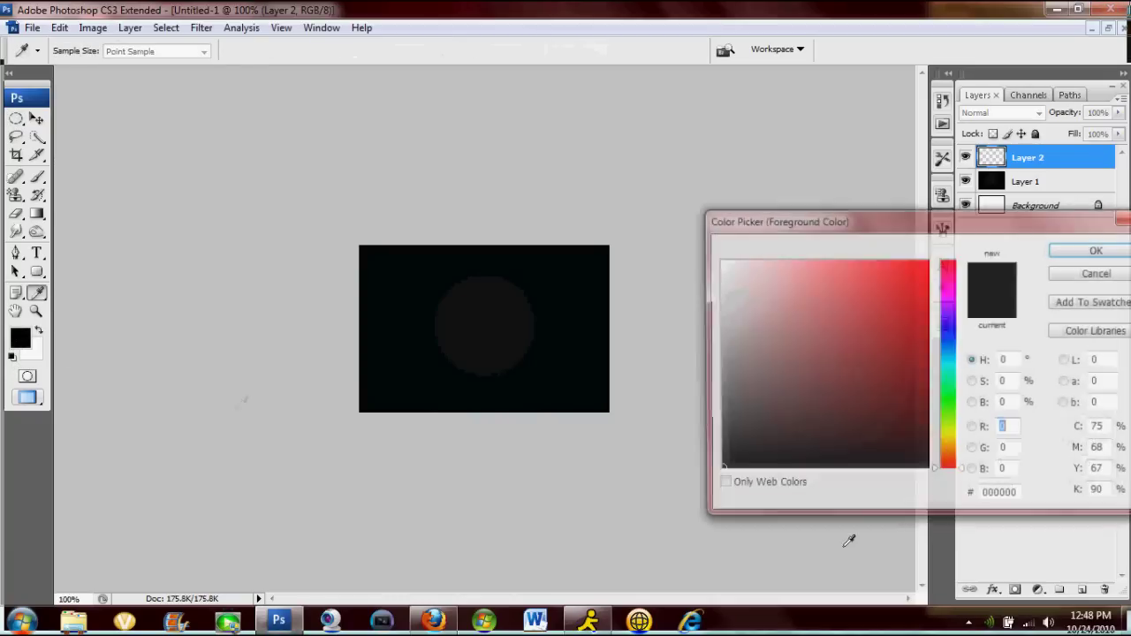
click(953, 407)
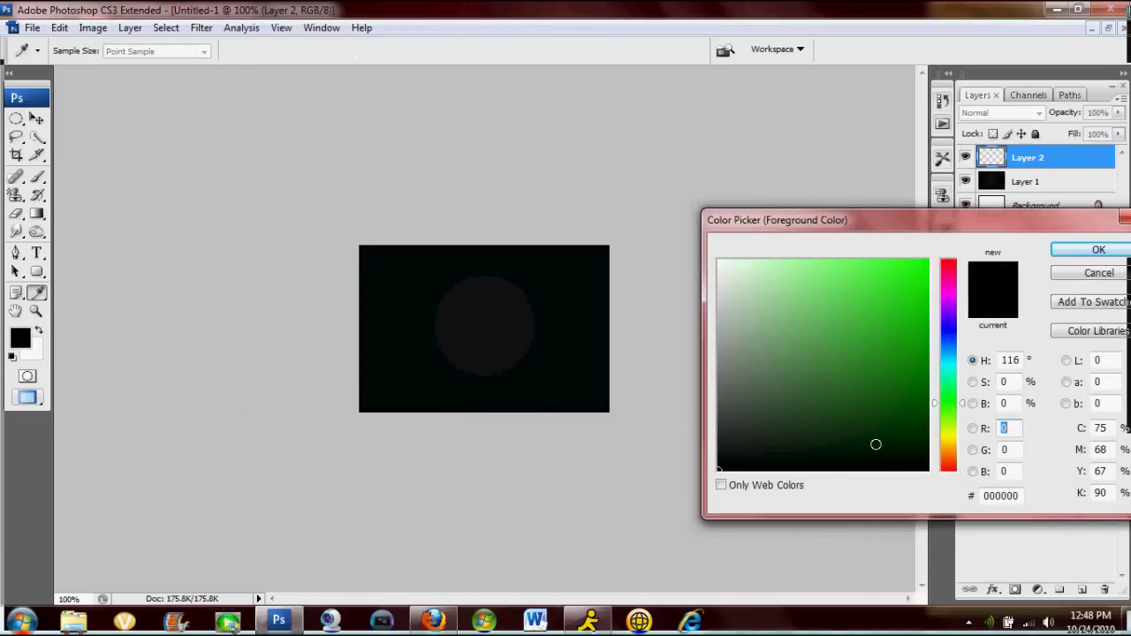
click(873, 449)
key(Return)
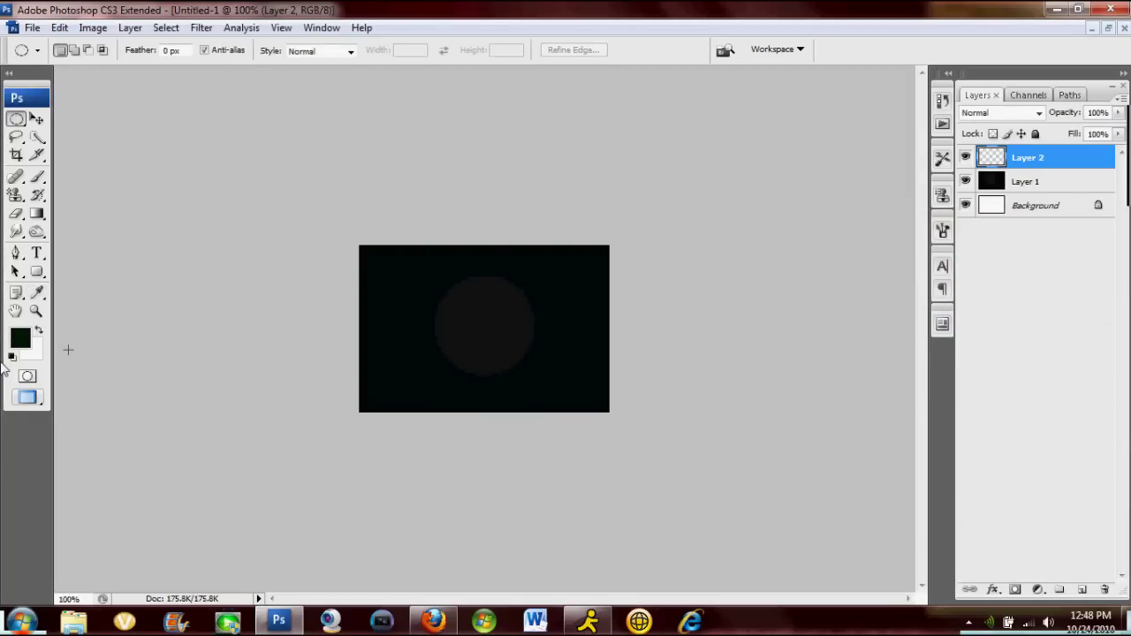
- Set the background colour to dark green 123010
click(34, 350)
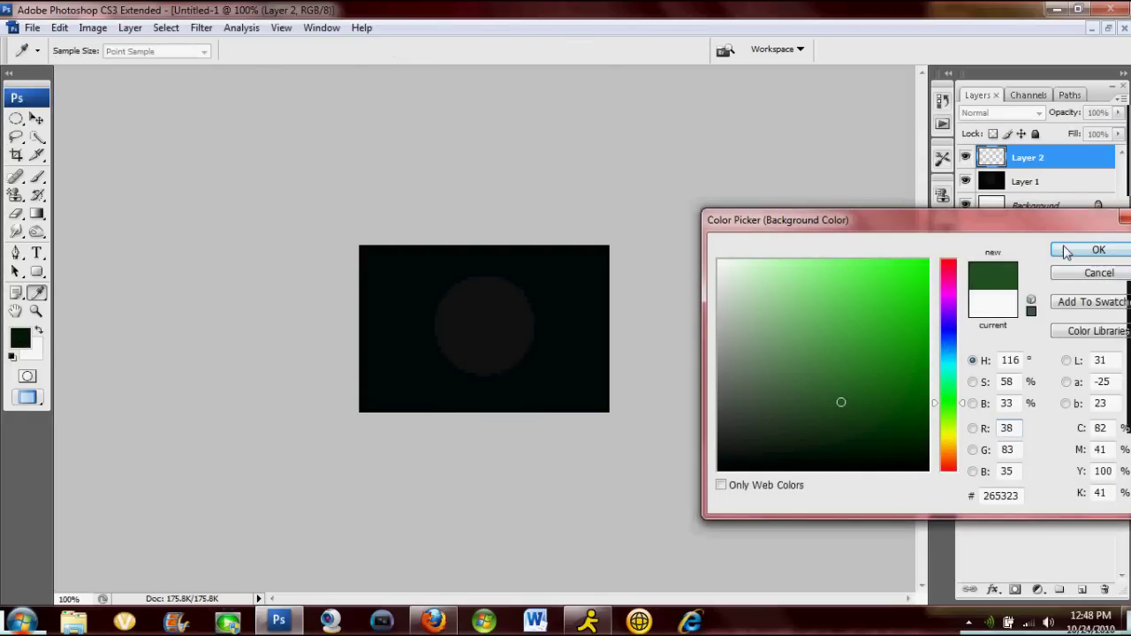
drag(869, 412, 860, 430)
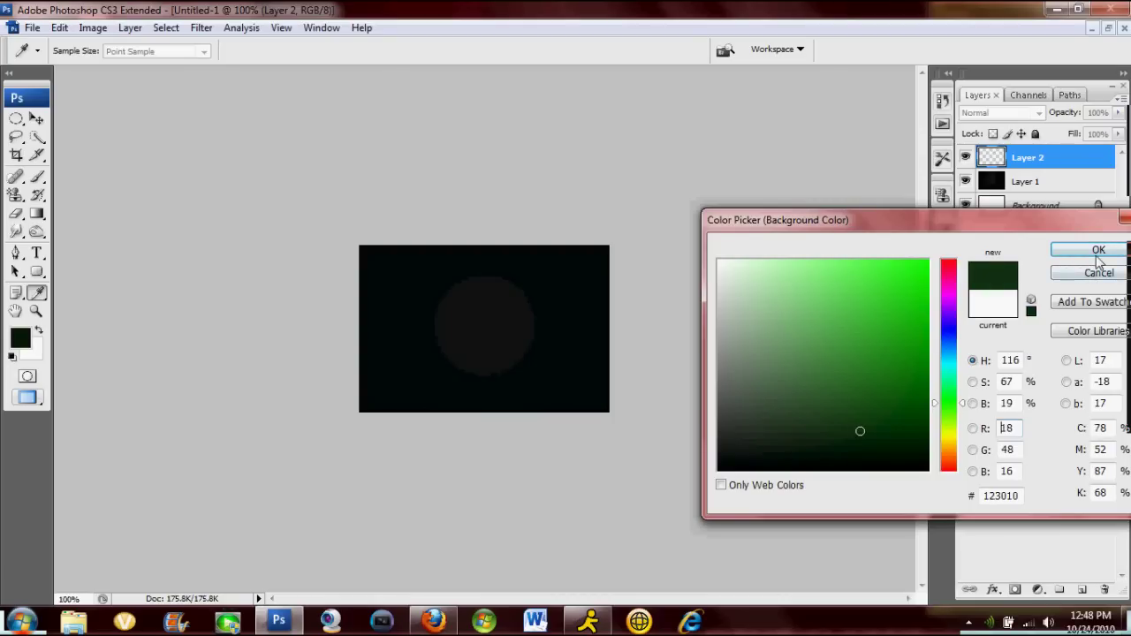
click(1100, 258)
click(34, 217)
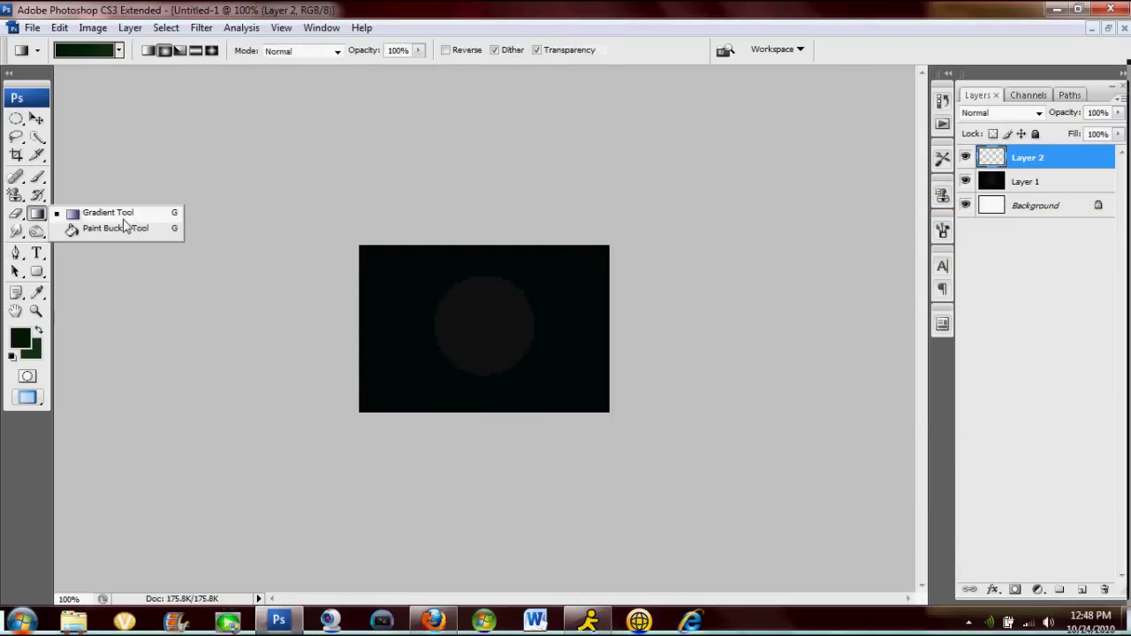
- Fill Layer 2 with a radial green gradient, redrawn with the lighter green at the centre
click(159, 9)
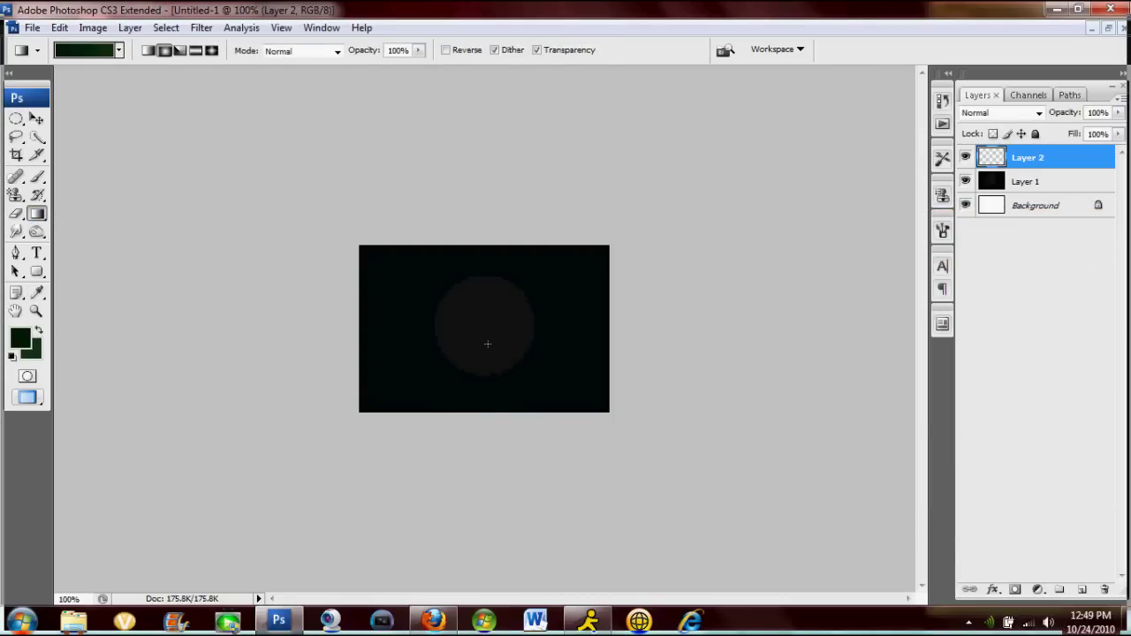
drag(485, 333, 399, 392)
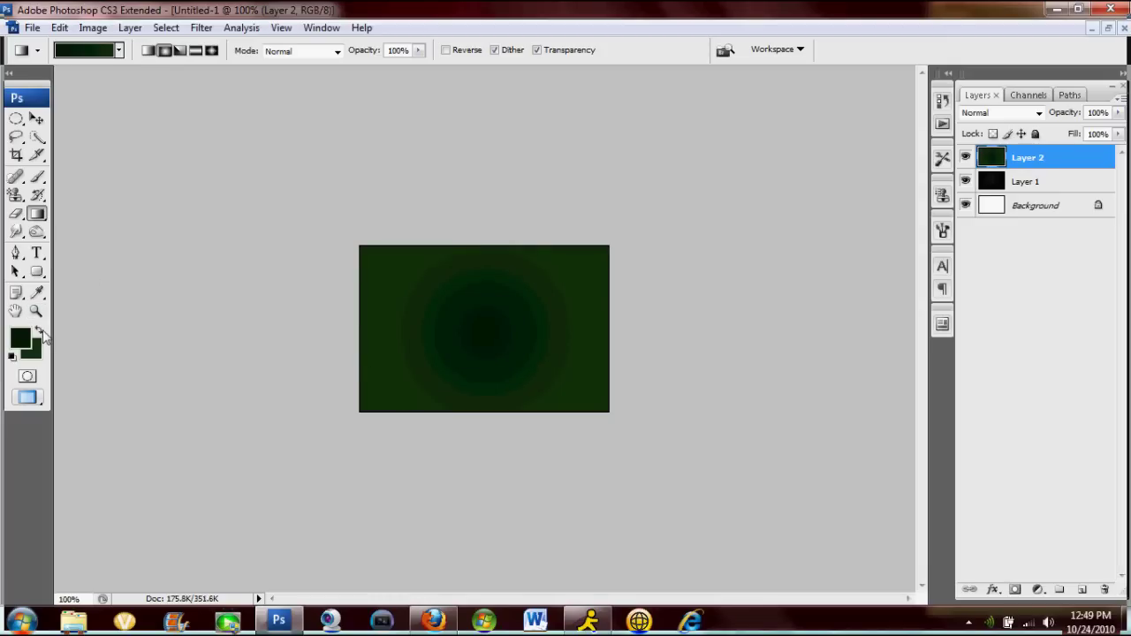
key(ctrl+z)
click(40, 332)
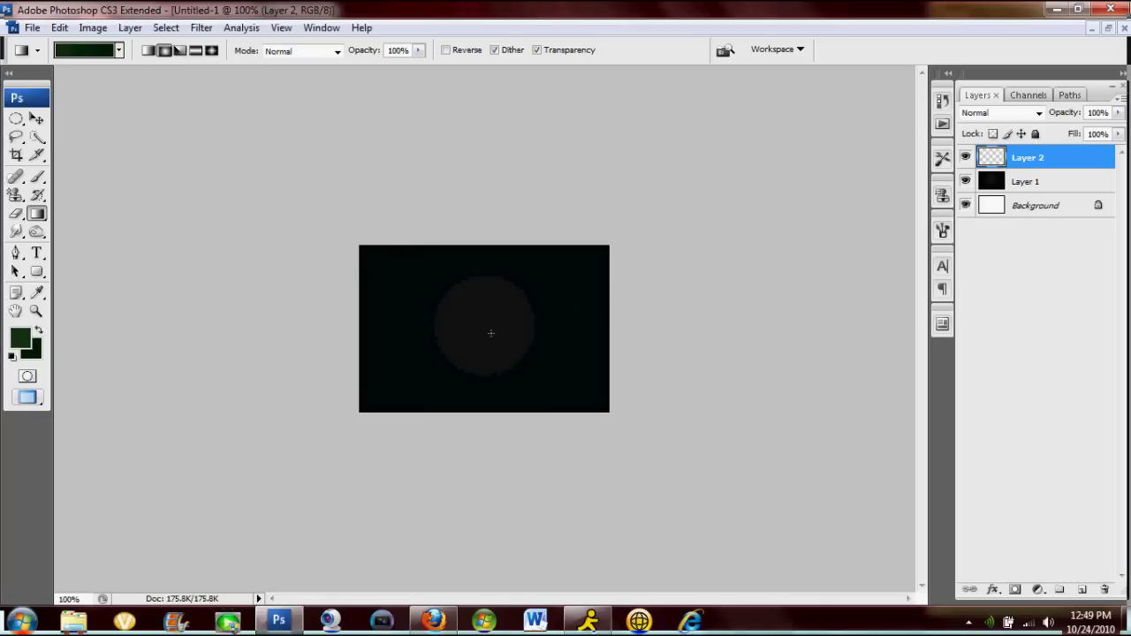
drag(433, 368, 369, 409)
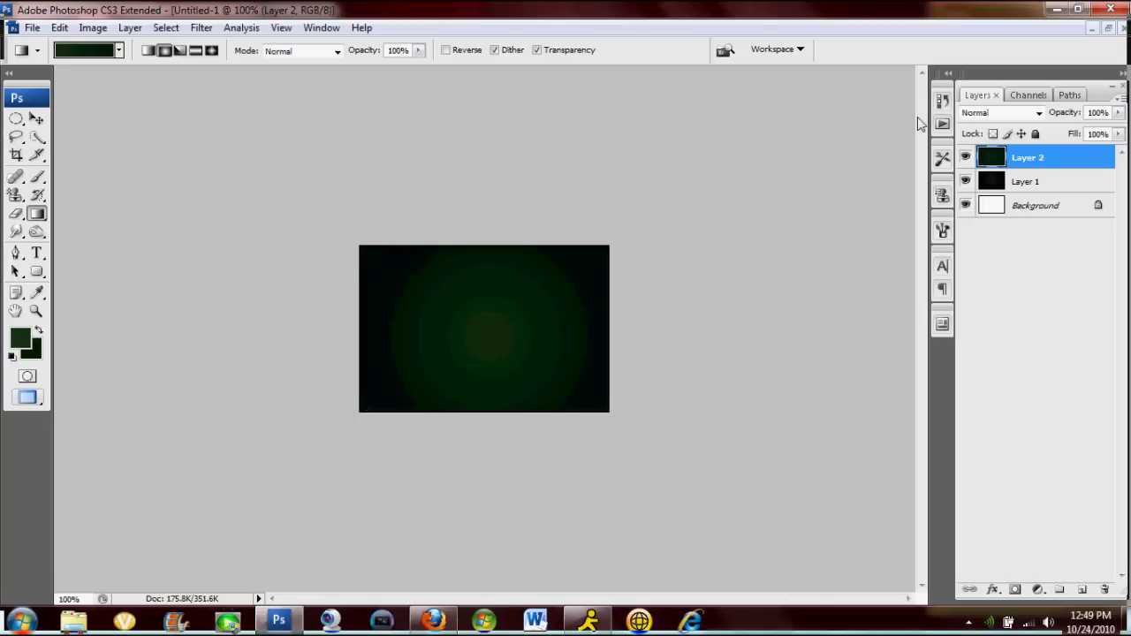
- Move Layer 2 beneath Layer 1 and start a new layer above it
click(1032, 182)
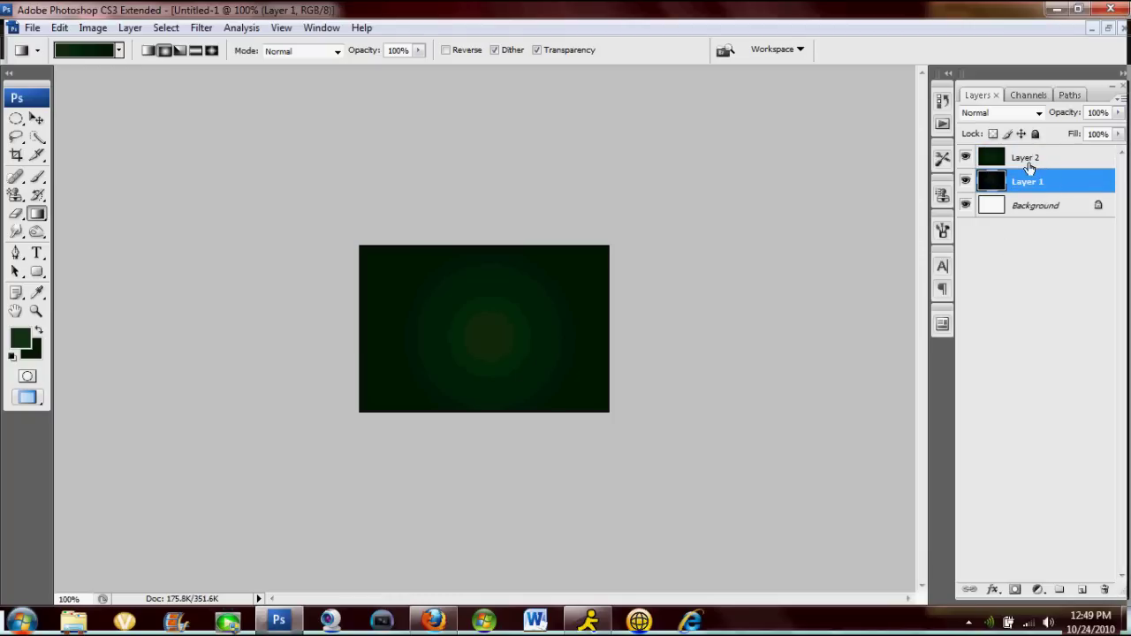
drag(1029, 163, 1023, 184)
shift+click(1021, 158)
click(1020, 158)
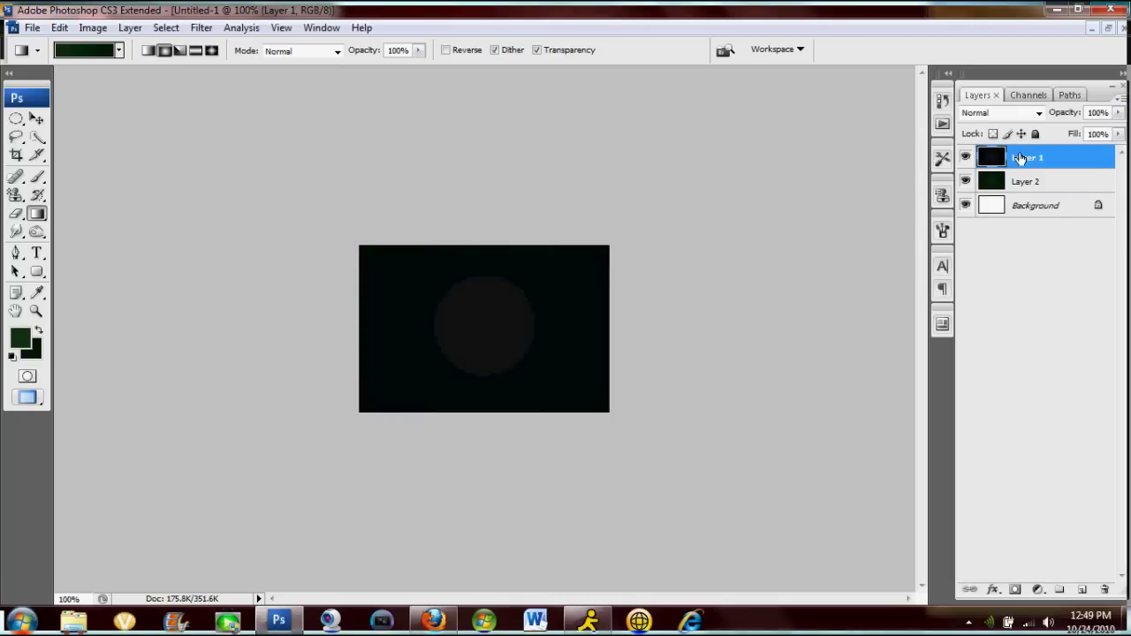
click(1033, 179)
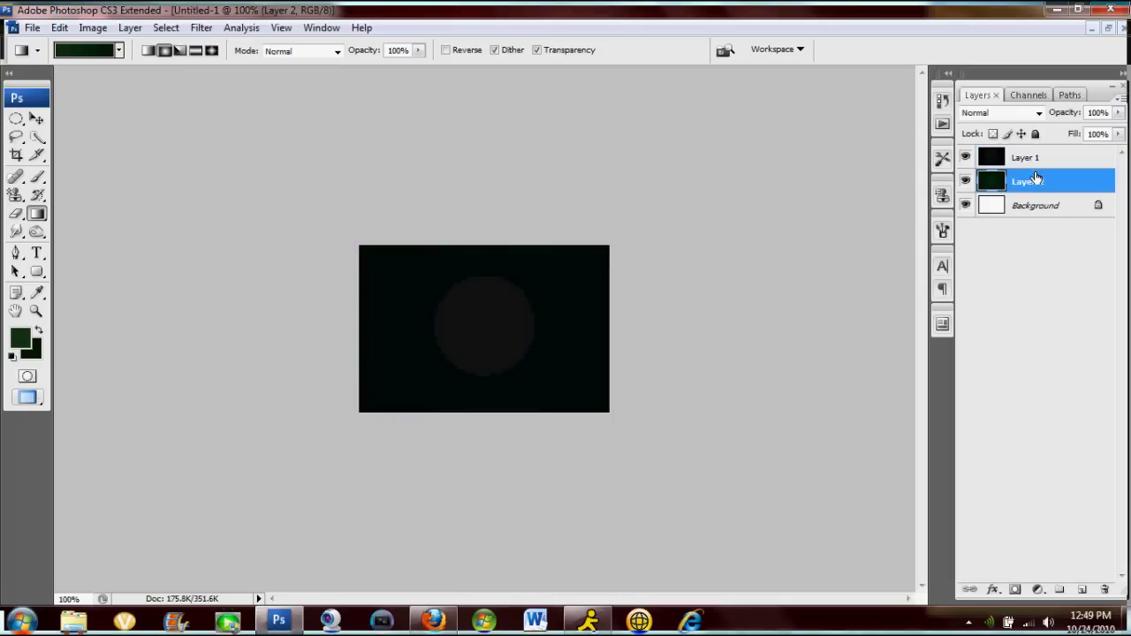
key(ctrl+shift+n)
- Create Layer 3 and bucket-fill a large ellipse across the lower left with dark green
key(Return)
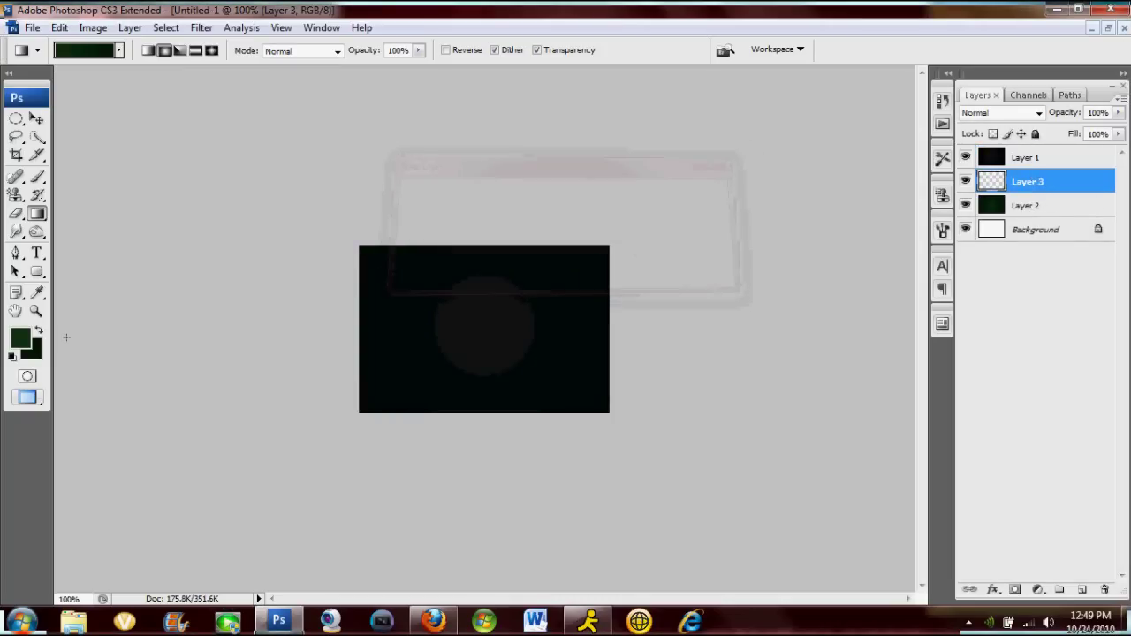
click(15, 120)
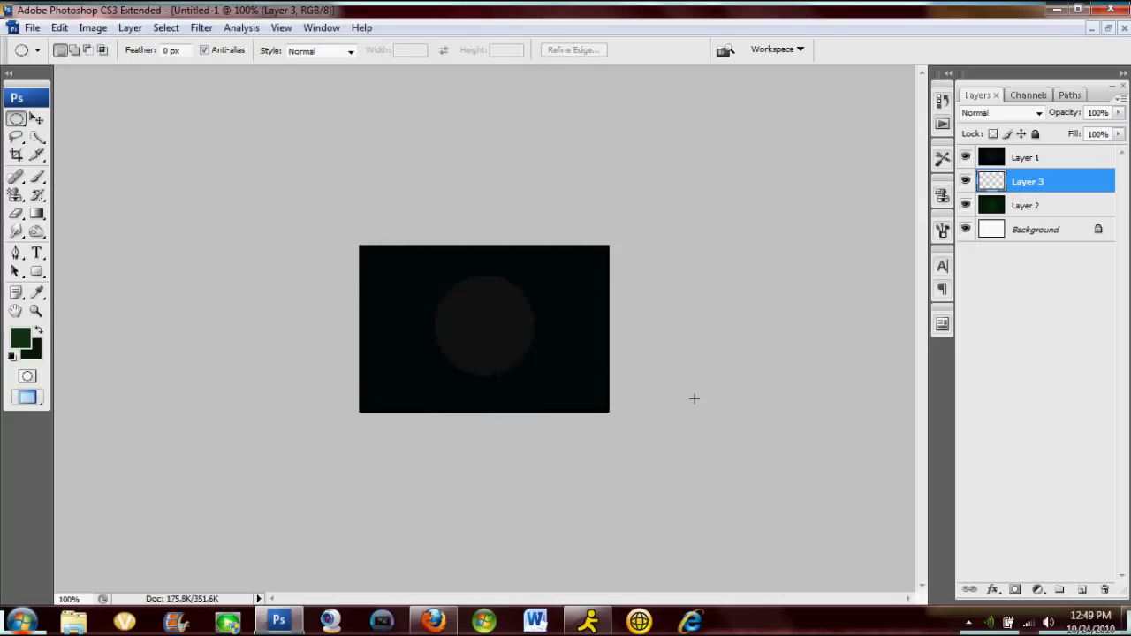
drag(599, 353, 368, 183)
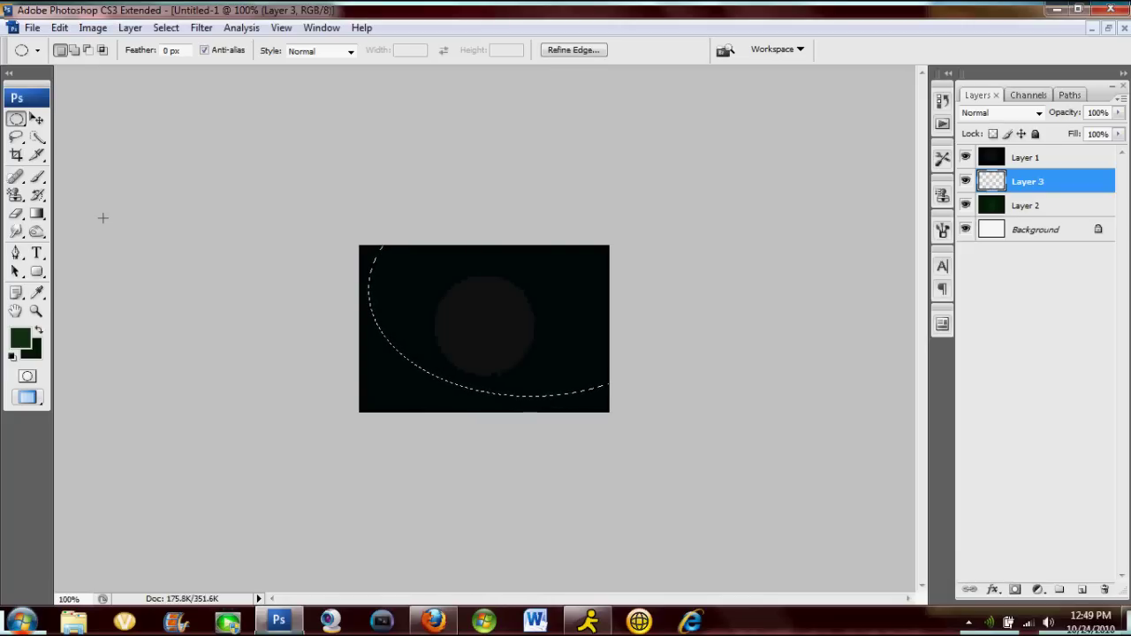
click(36, 213)
click(88, 229)
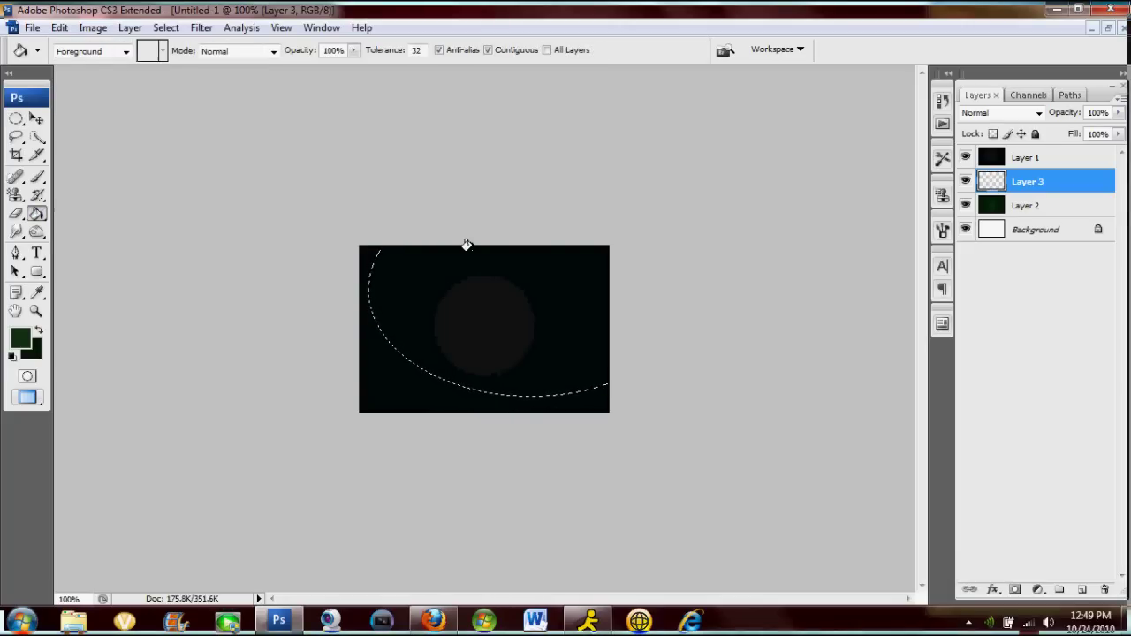
click(480, 250)
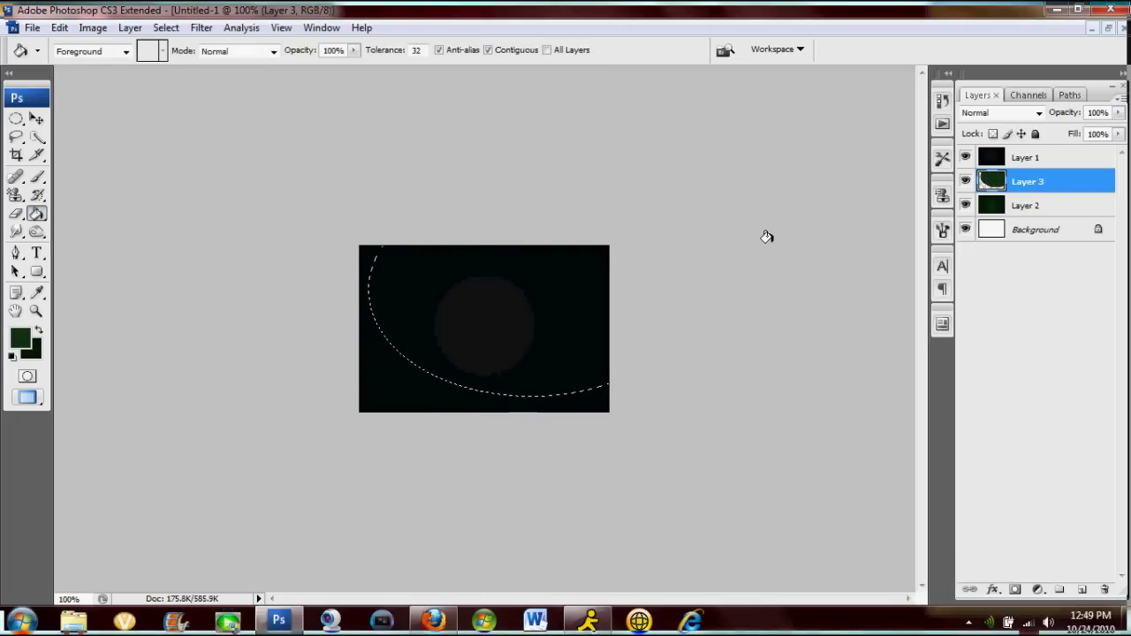
click(1031, 160)
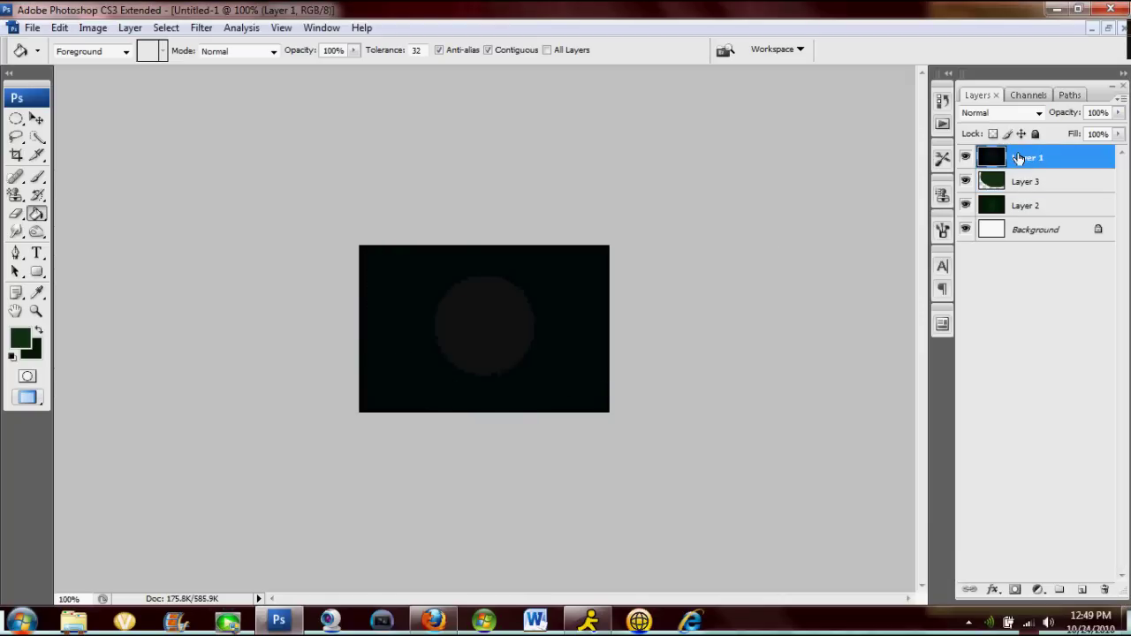
- Clip Layer 1 to the Layer 3 ellipse and reset colours to black and white
key(ctrl+alt+g)
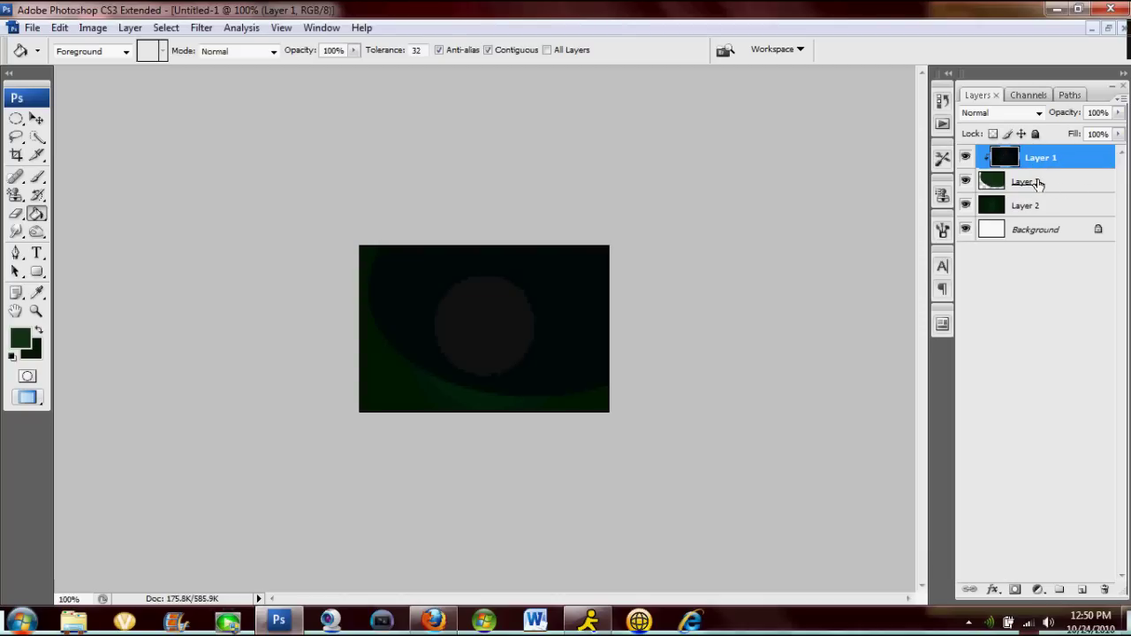
click(1039, 182)
click(1041, 157)
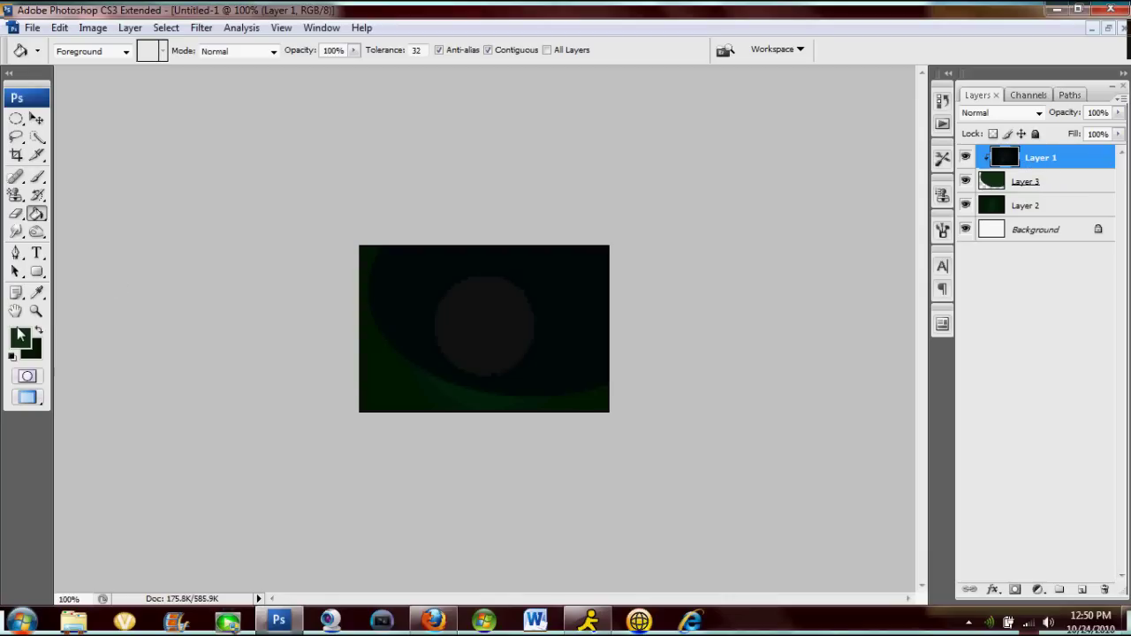
click(12, 356)
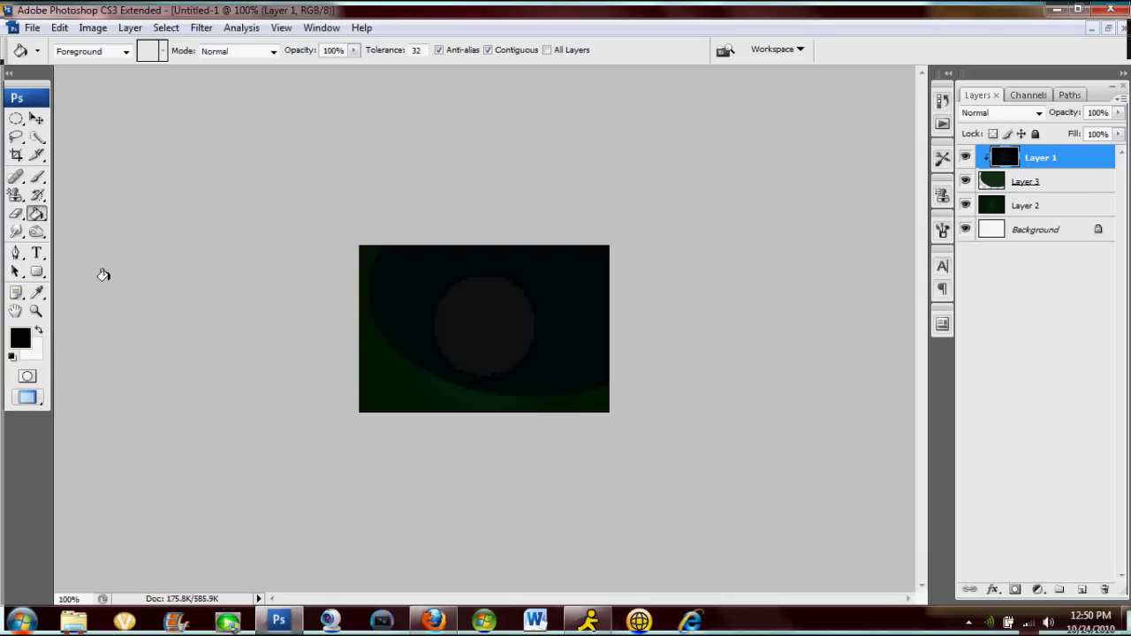
key(ctrl+shift+n)
- Create Layer 4, clip it into the group, and set its opacity to 30%
key(Return)
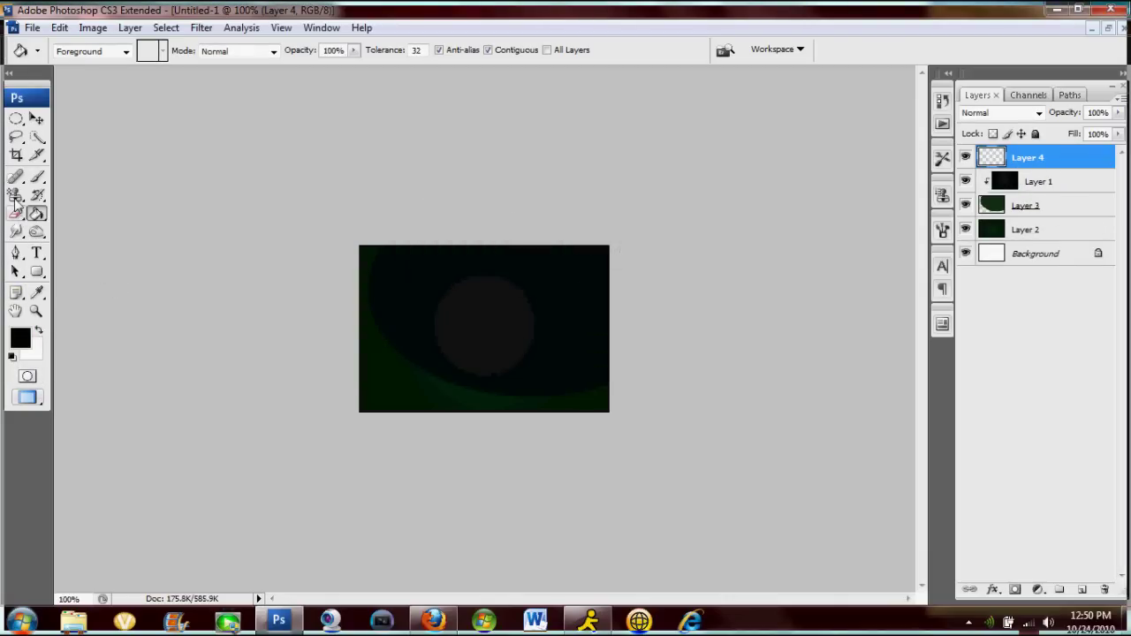
click(16, 195)
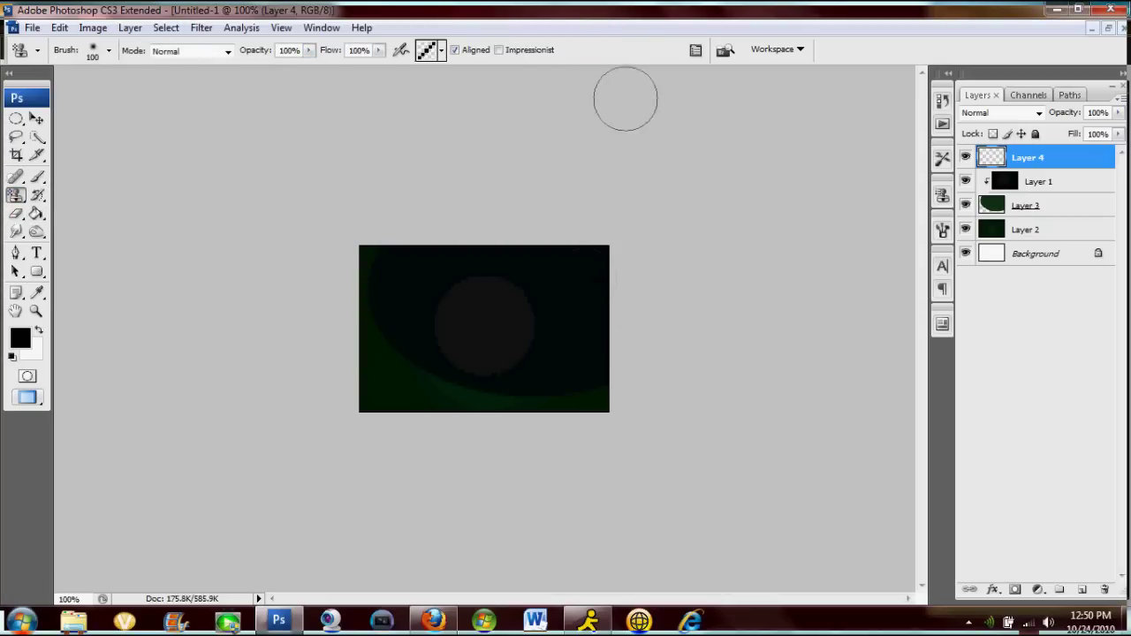
drag(488, 296, 495, 345)
key(ctrl+z)
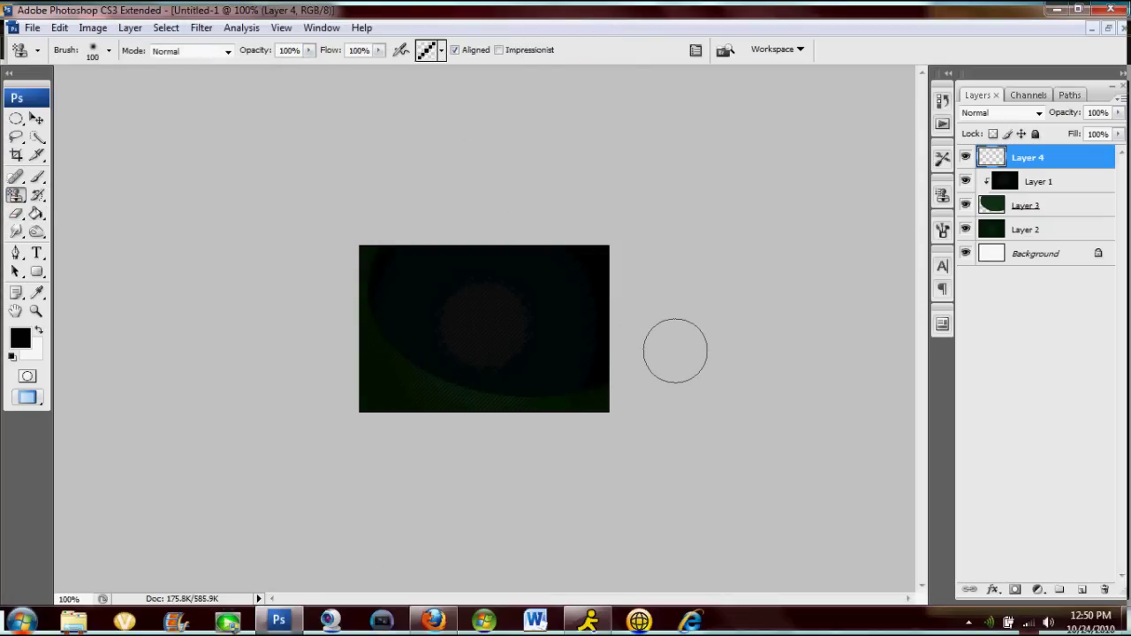
key(ctrl+alt+g)
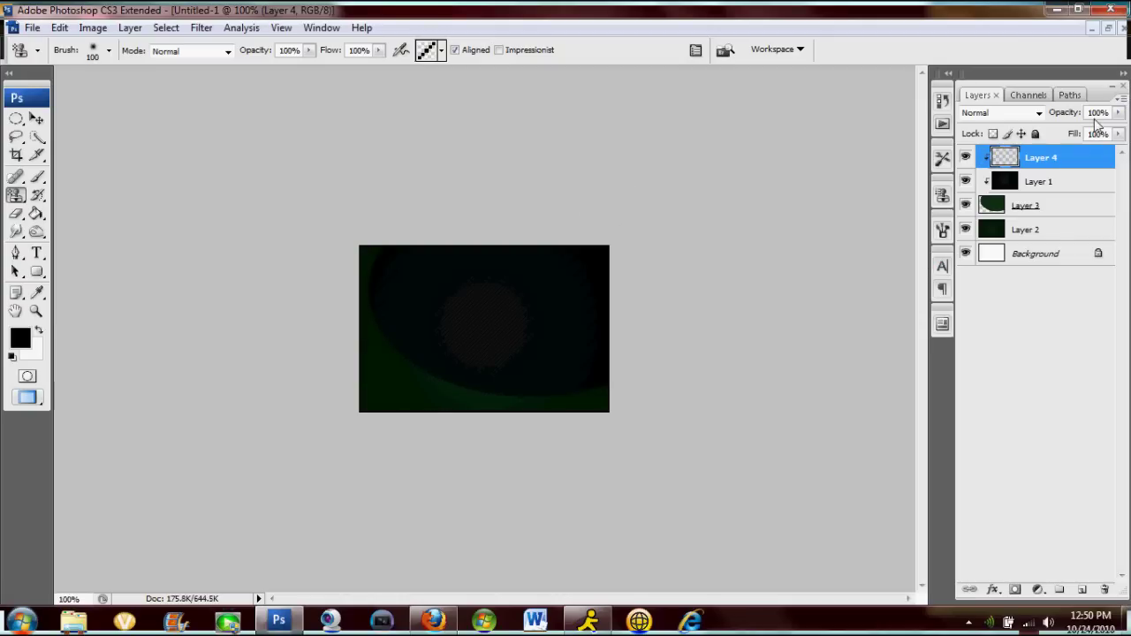
click(1058, 113)
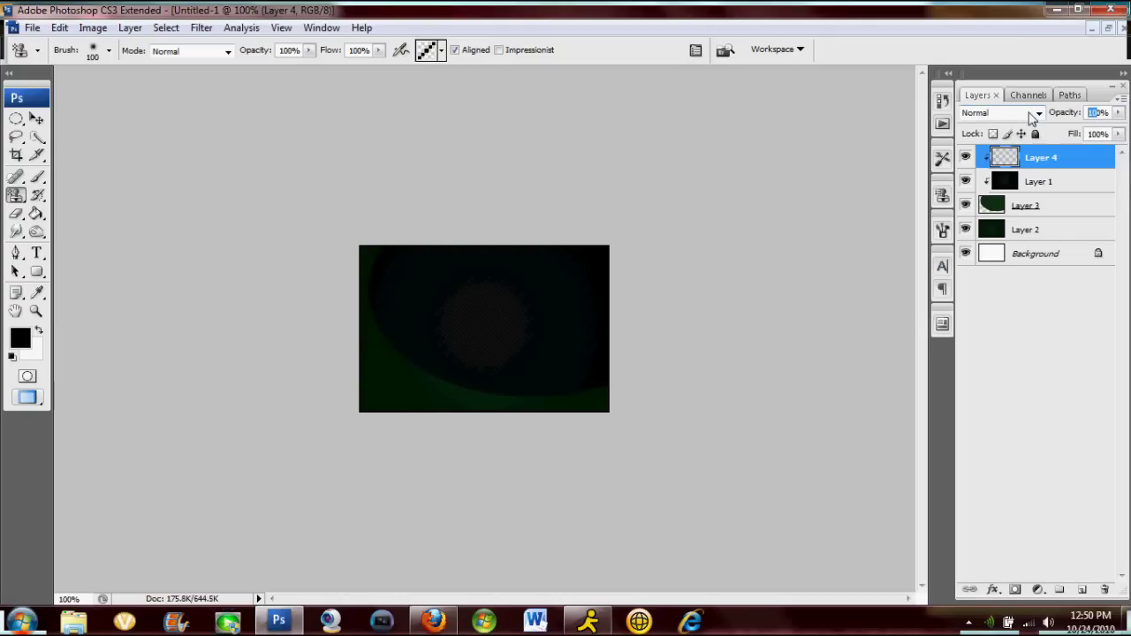
text(20)
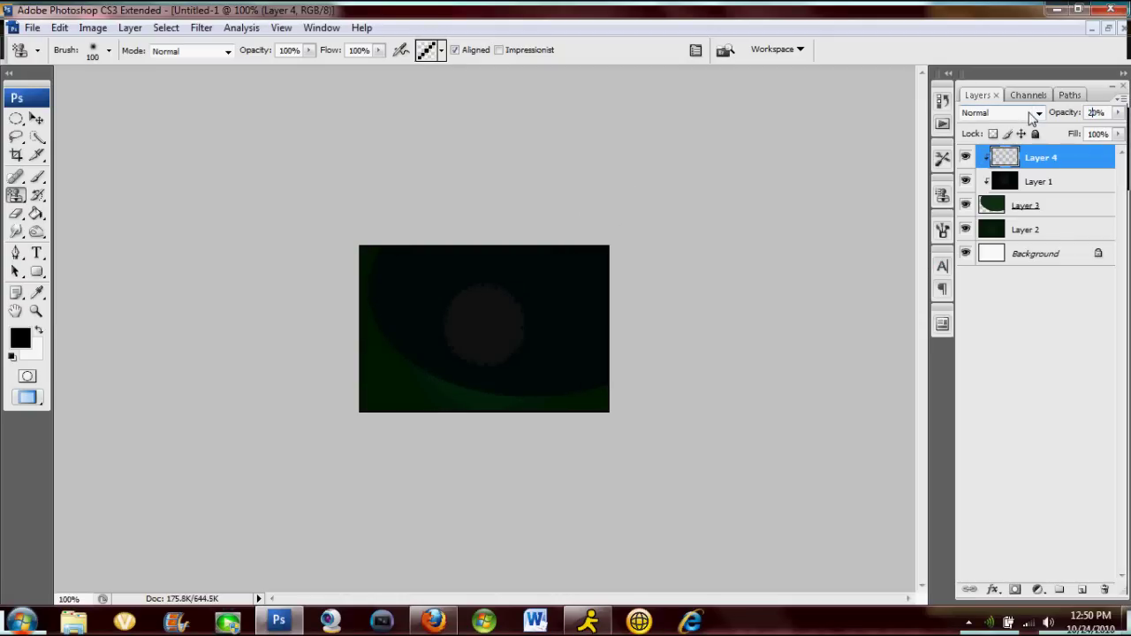
text(30)
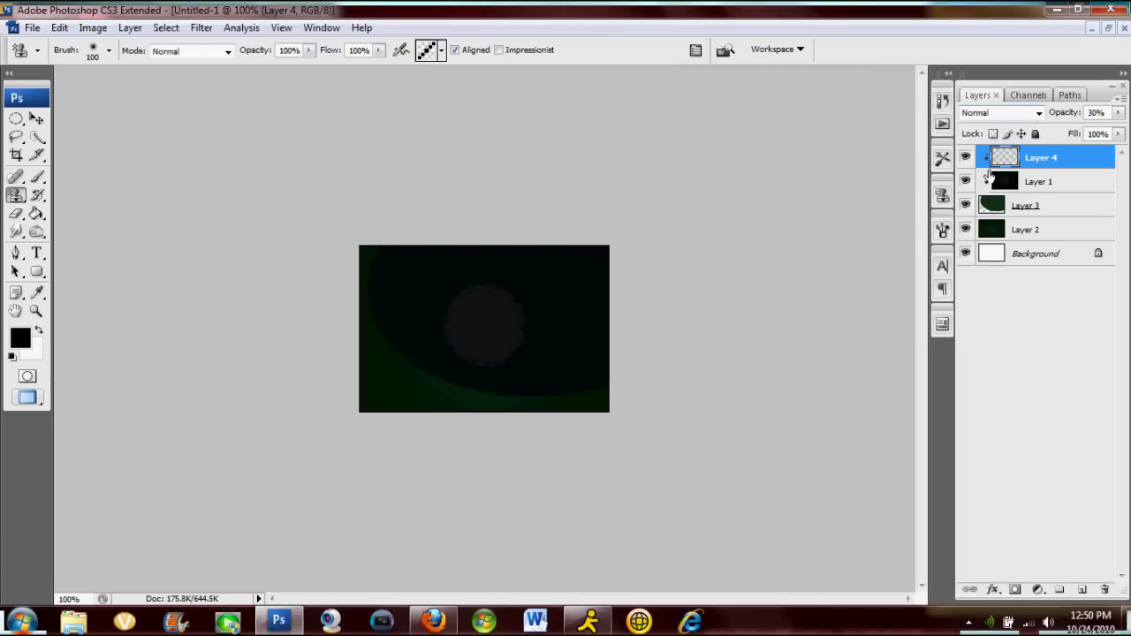
- Add an empty Layer 5 on top
key(ctrl+shift+n)
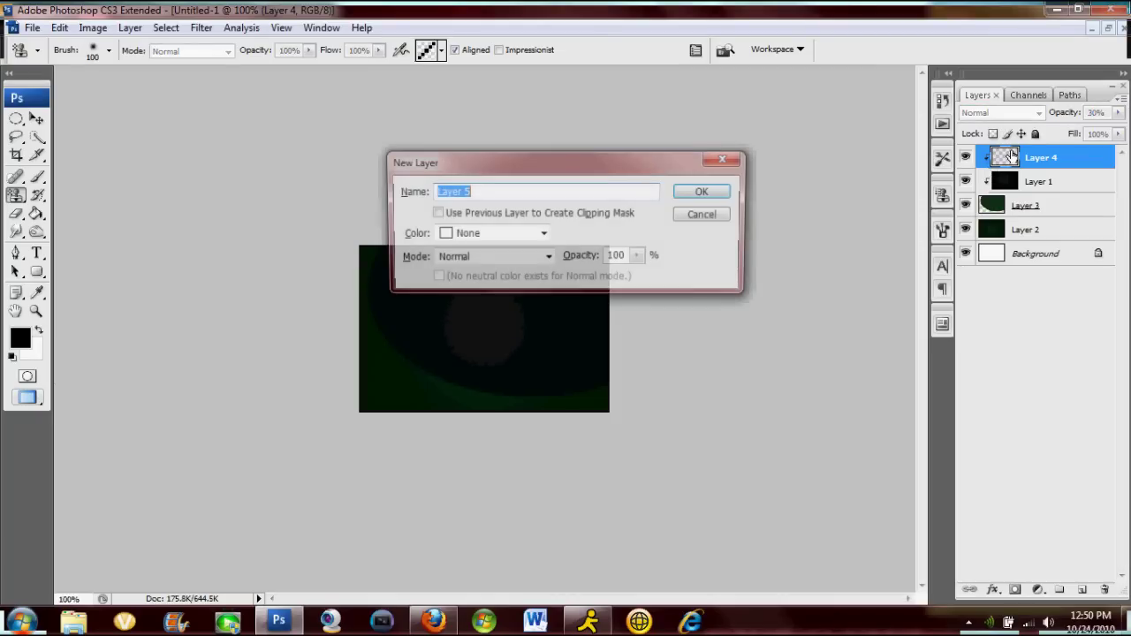
key(Return)
click(37, 252)
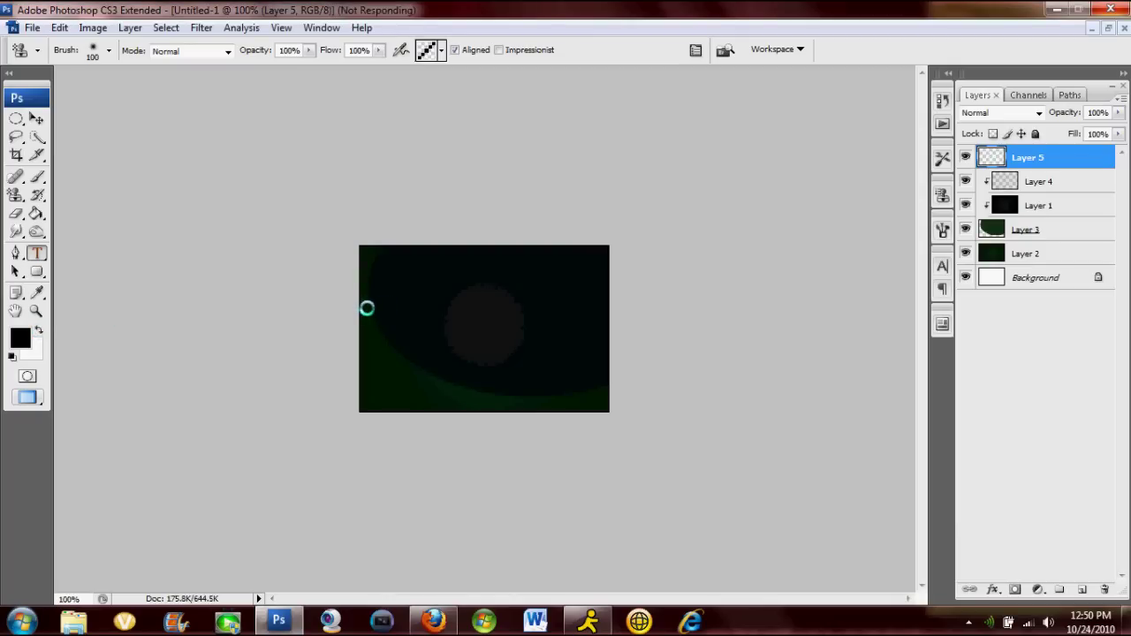
- Type 'EVIL' in grey 143,143,143 at the canvas centre and select all of it
click(39, 329)
click(19, 336)
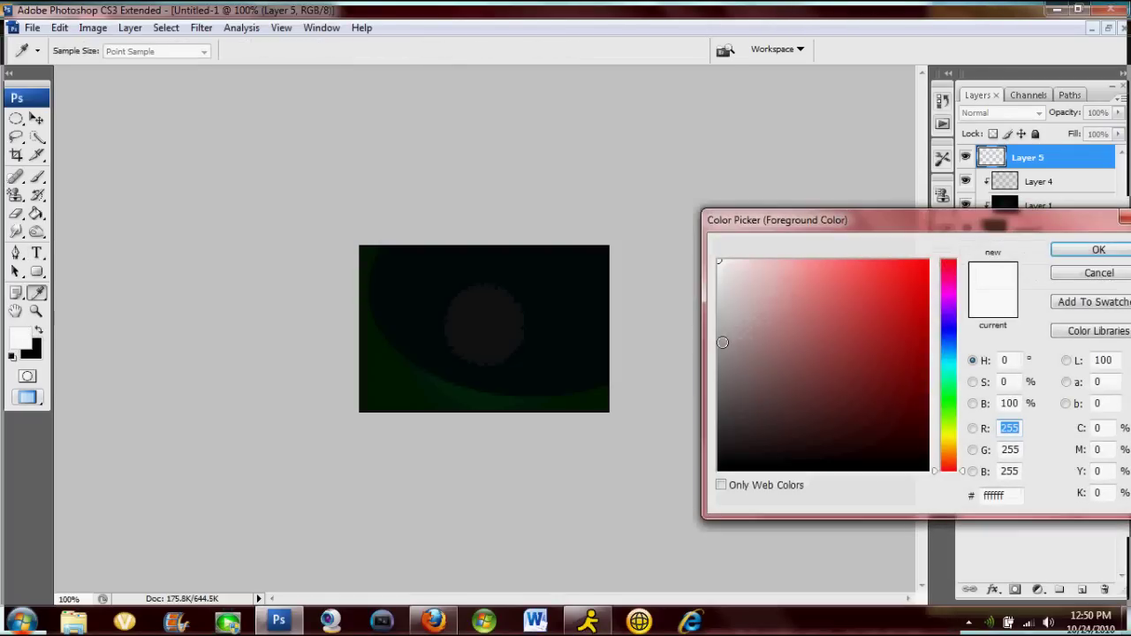
click(718, 351)
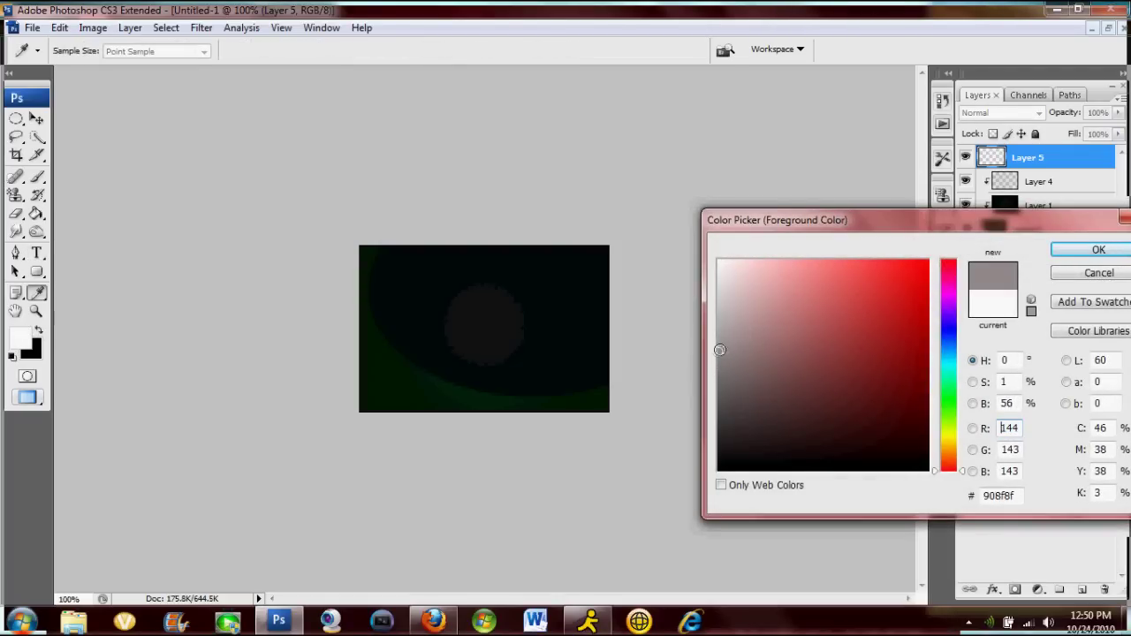
click(1097, 250)
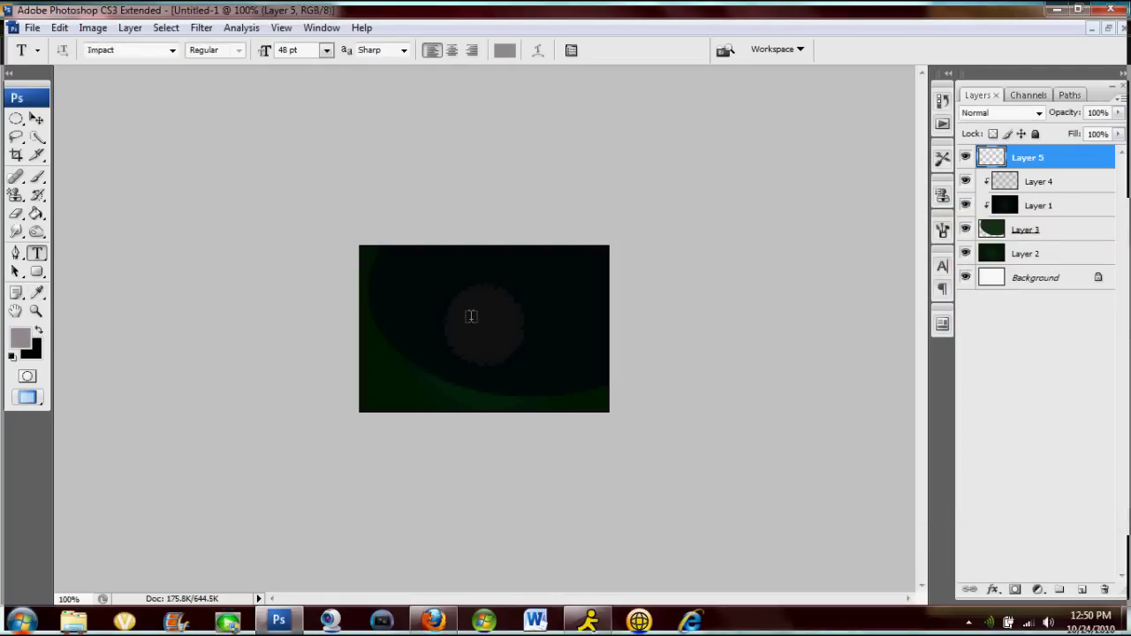
click(467, 319)
text(EVIL)
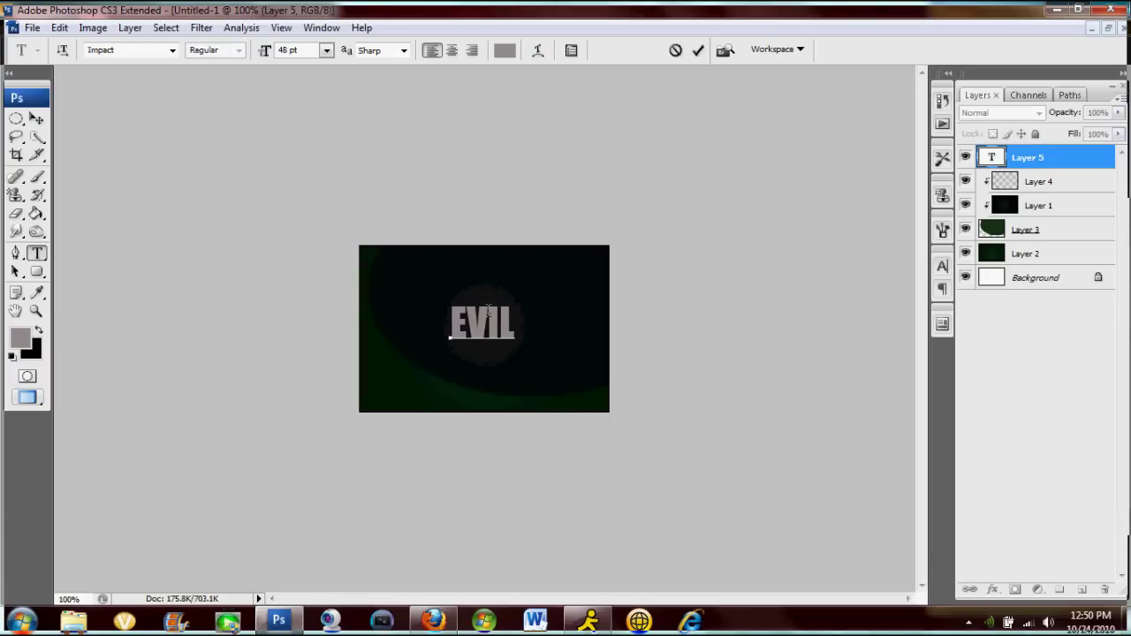
key(ctrl+a)
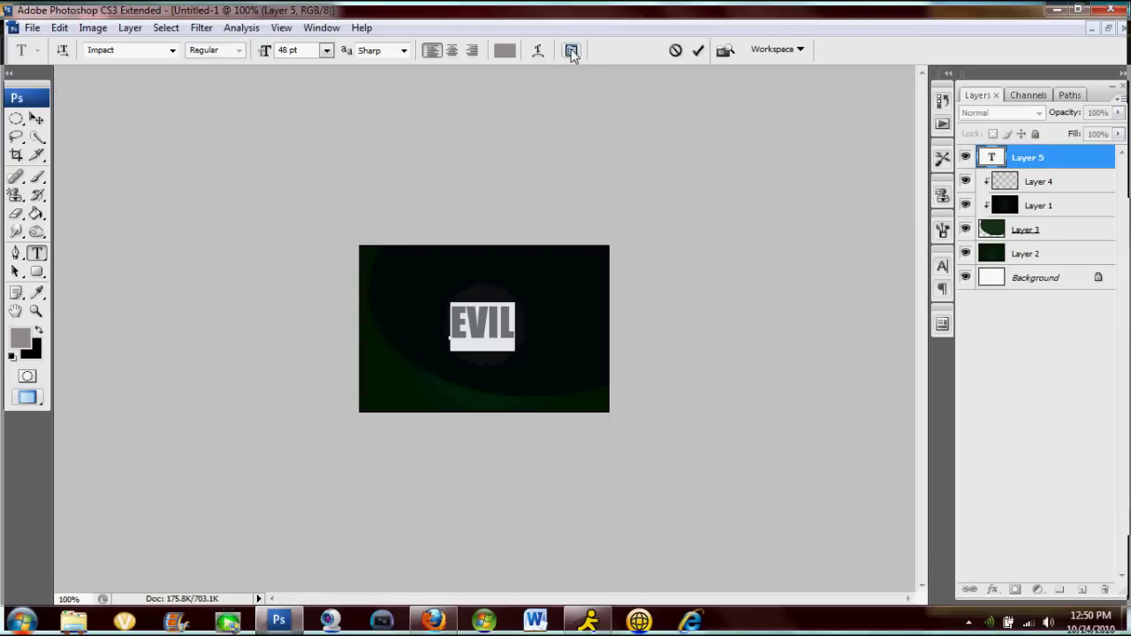
- Set the EVIL text's letter tracking to 25
click(579, 51)
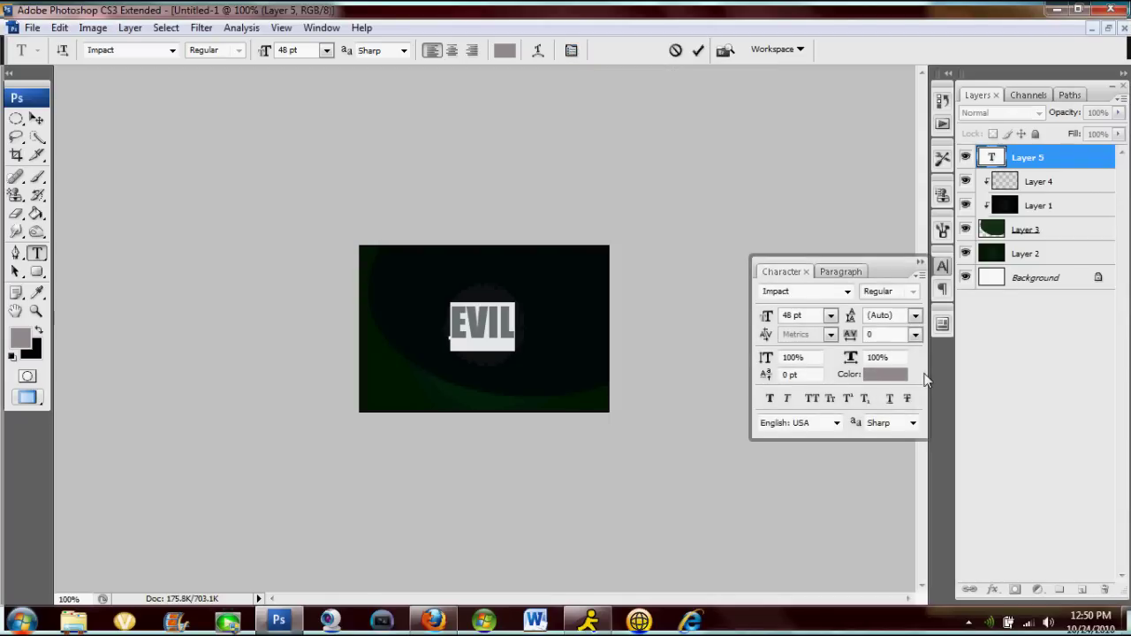
click(916, 337)
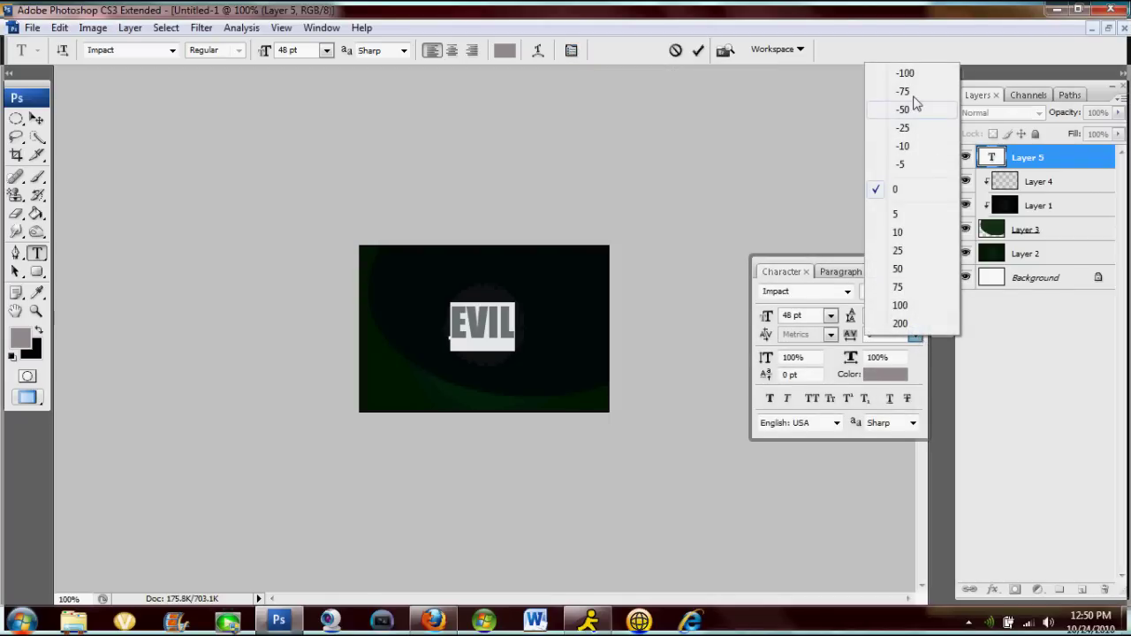
click(915, 234)
click(916, 335)
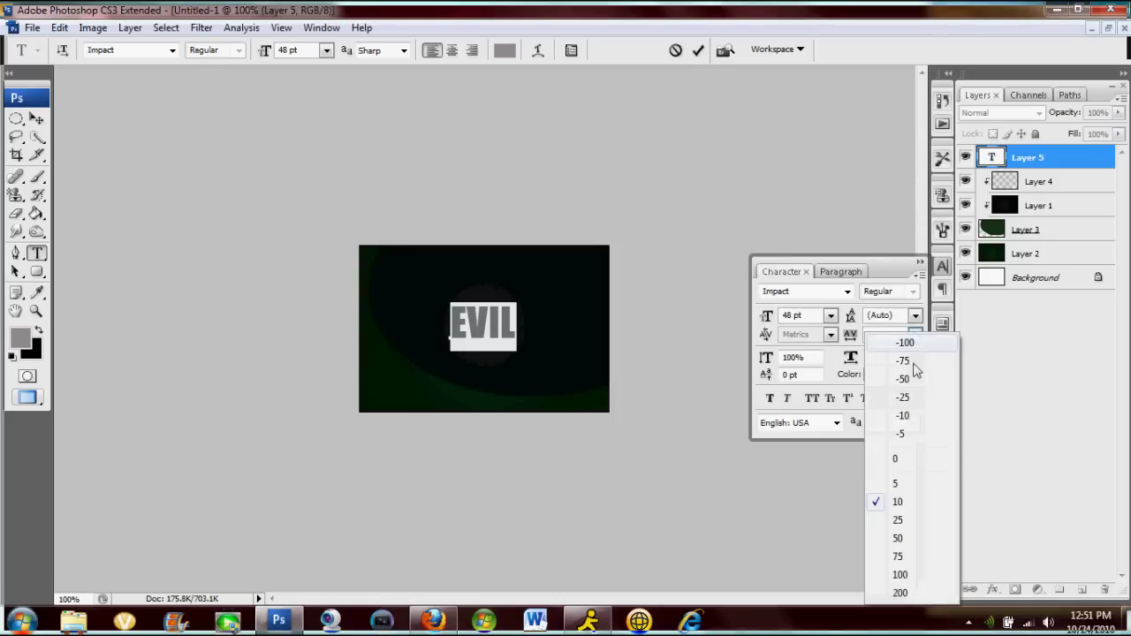
click(898, 521)
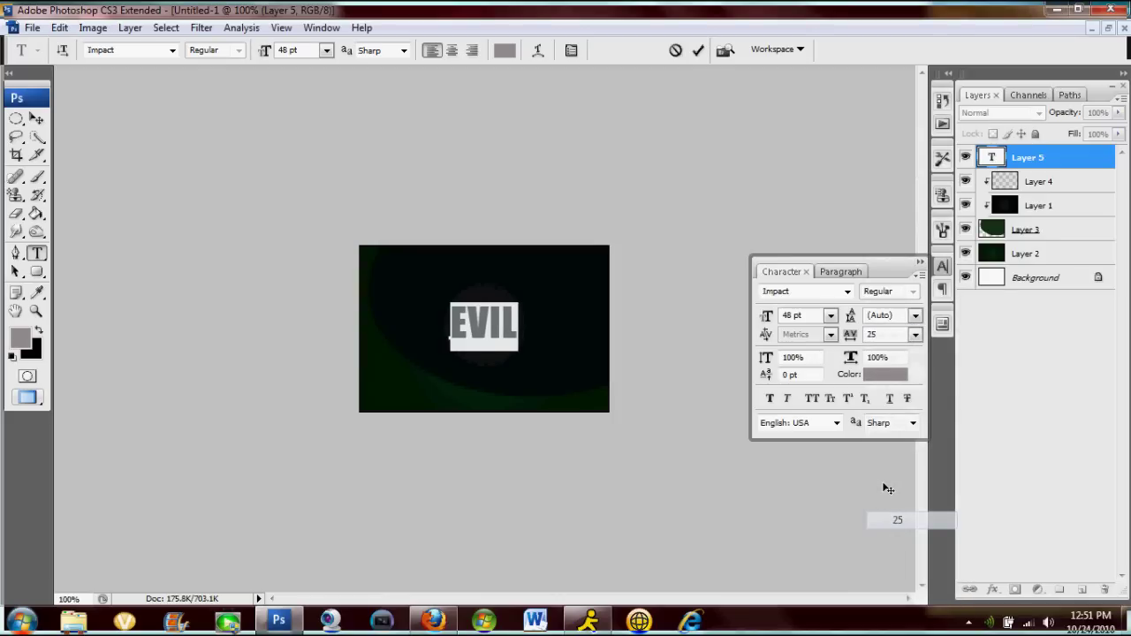
click(919, 263)
- Apply the Street Writer (noah) font to the letter V
click(527, 327)
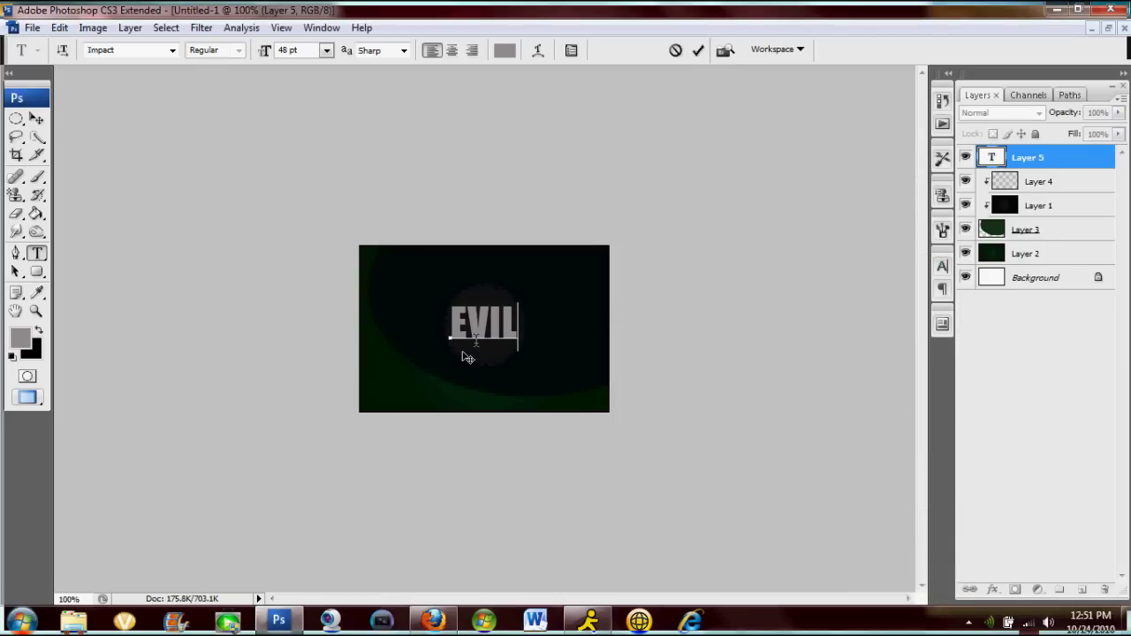
double_click(482, 327)
click(480, 322)
key(shift+Left)
click(173, 50)
scroll(330, 237, down, 1)
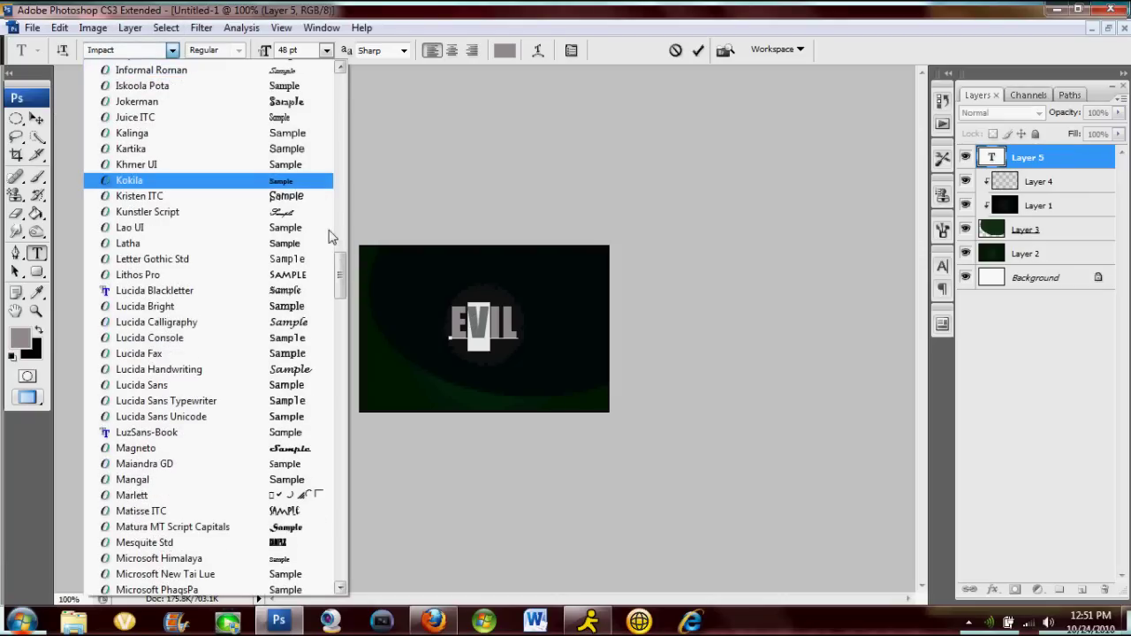
scroll(328, 236, down, 20)
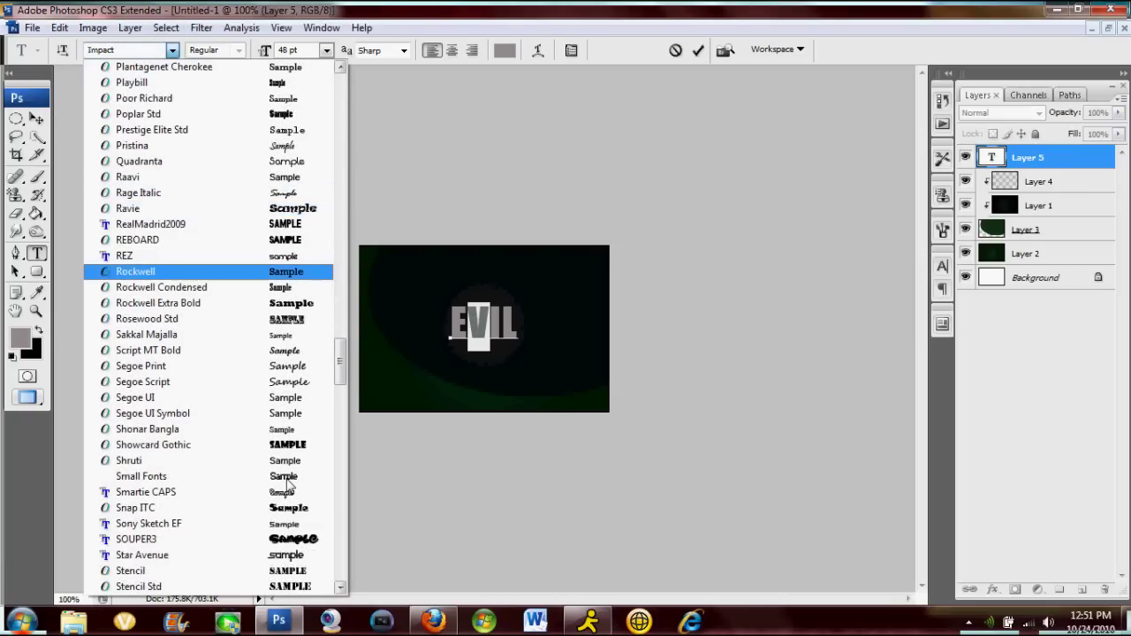
scroll(292, 521, down, 2)
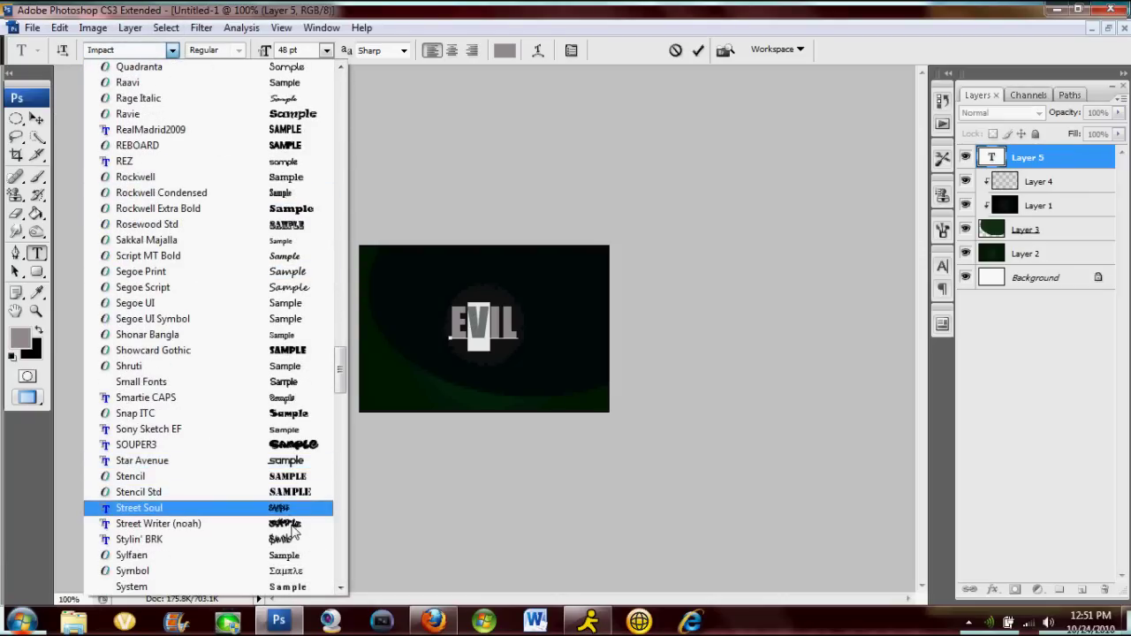
click(294, 529)
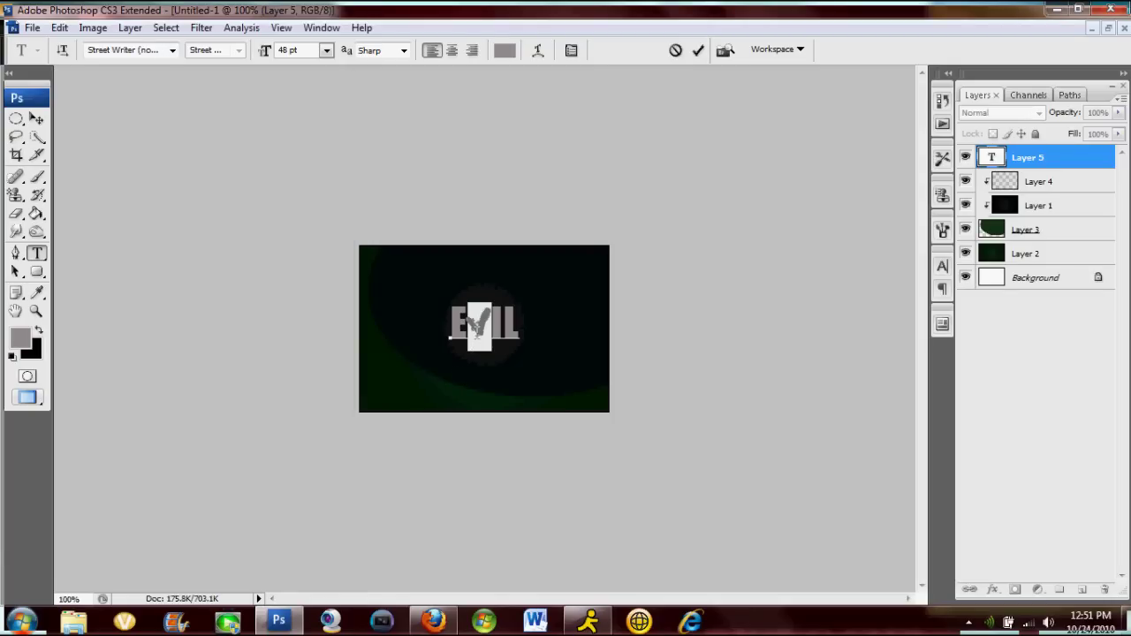
- Colour the V bright green (2dbf37) and deselect it
click(38, 331)
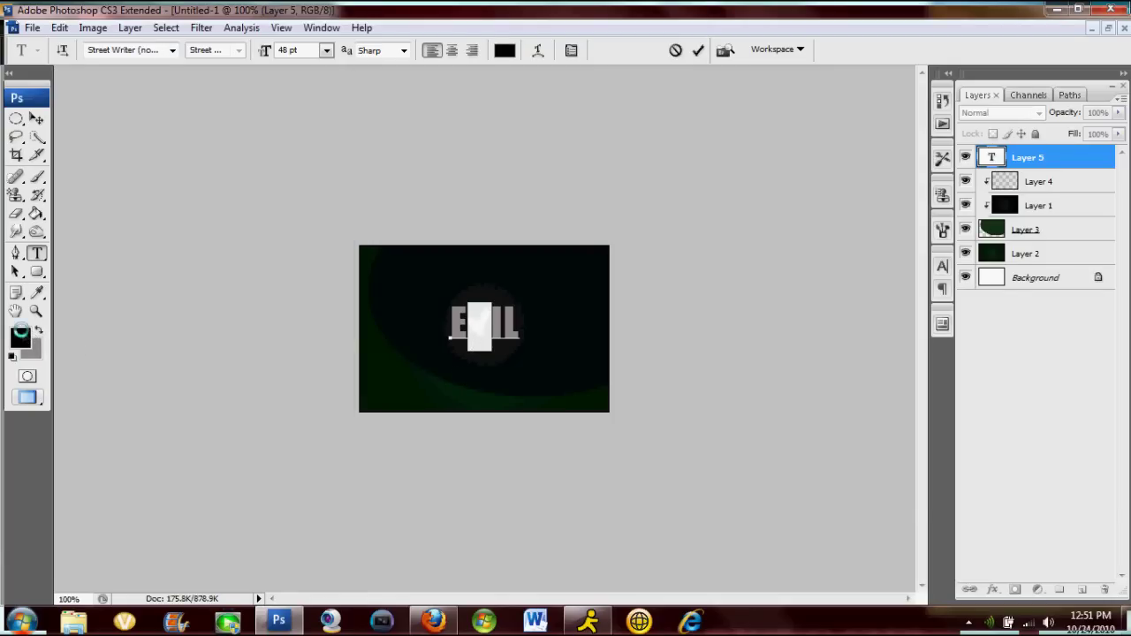
click(19, 338)
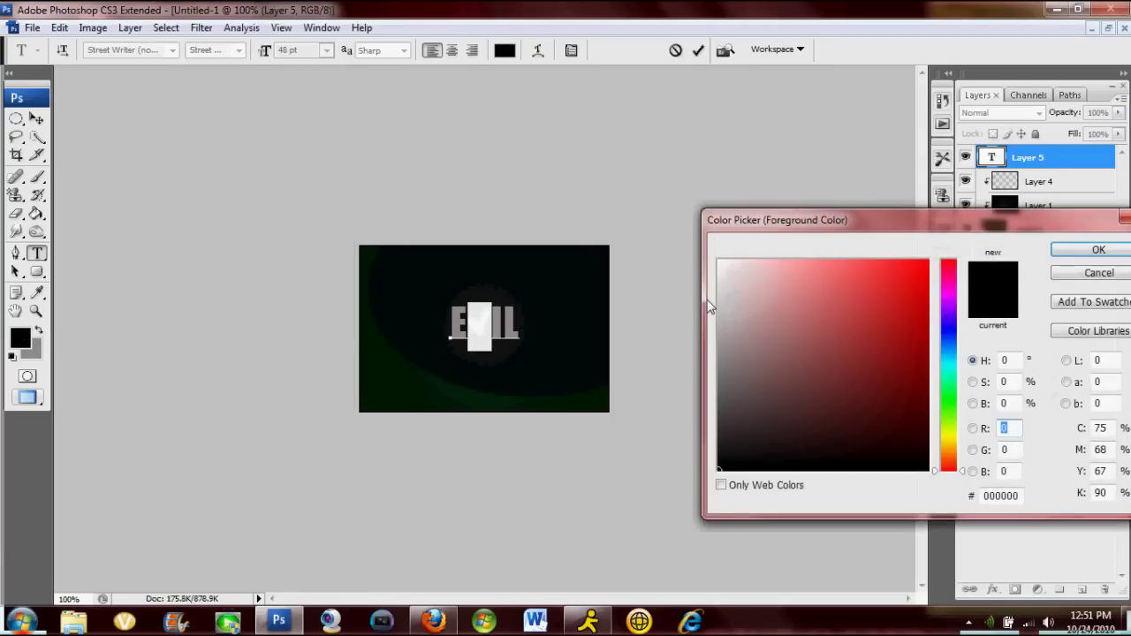
click(947, 397)
click(878, 312)
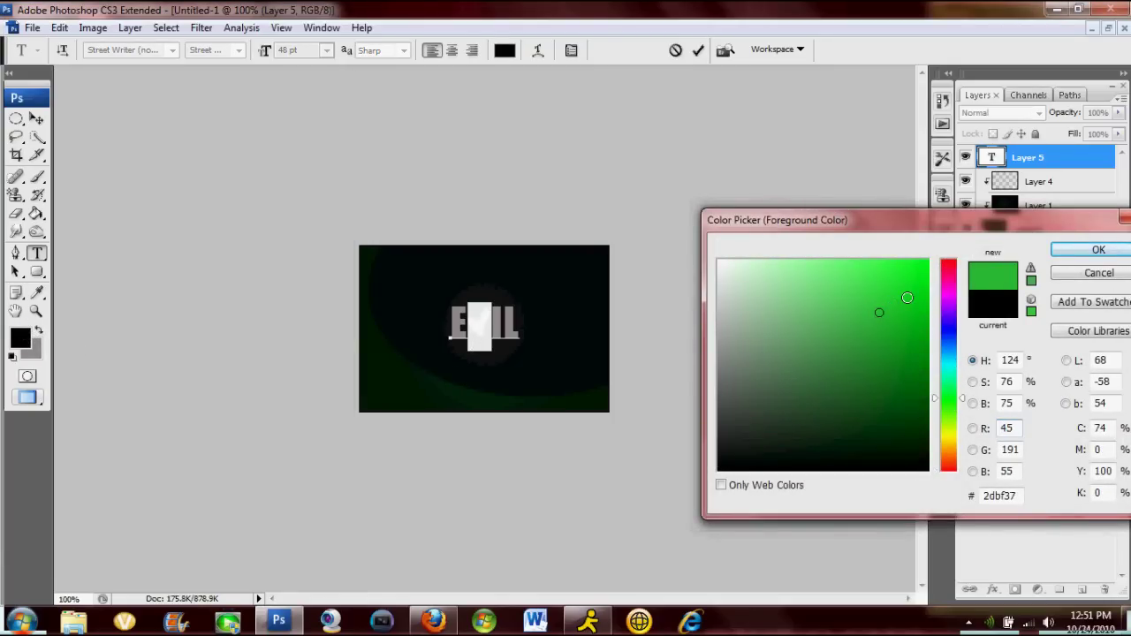
click(906, 298)
click(1098, 250)
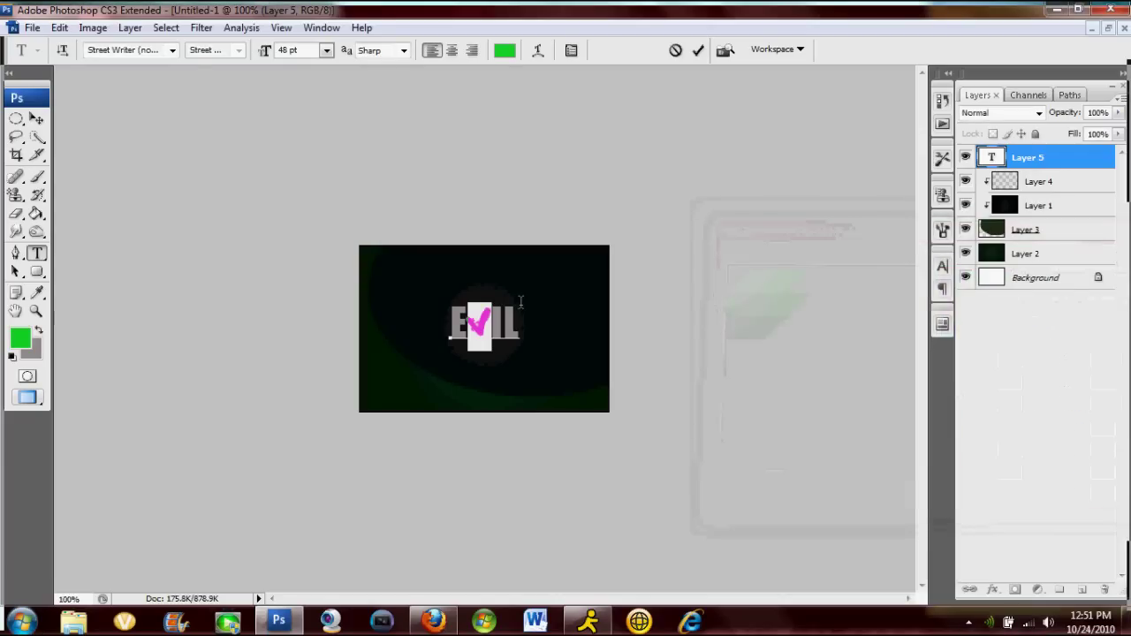
key(Right)
key(Right)
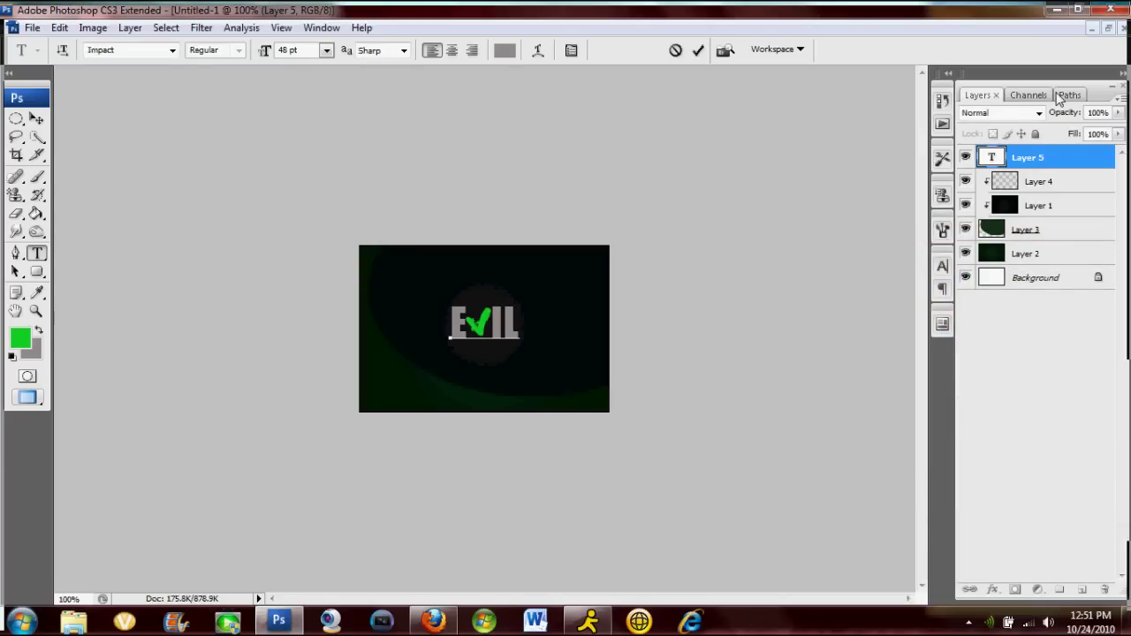
right_click(1027, 156)
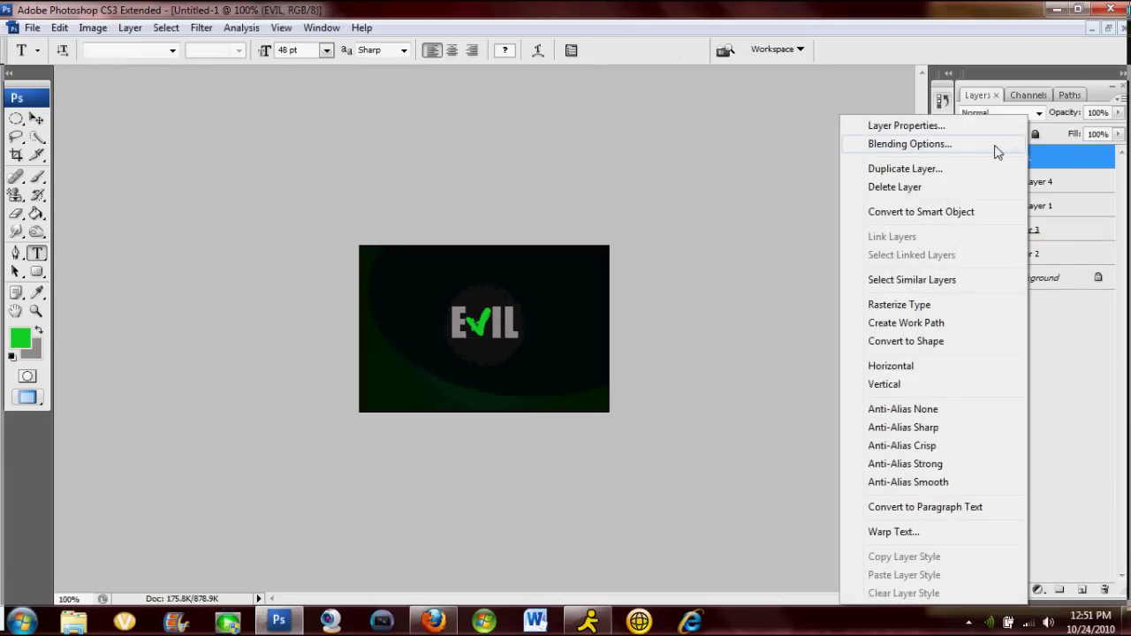
- Add a Gradient Overlay at 50% opacity to the EVIL text layer
click(994, 147)
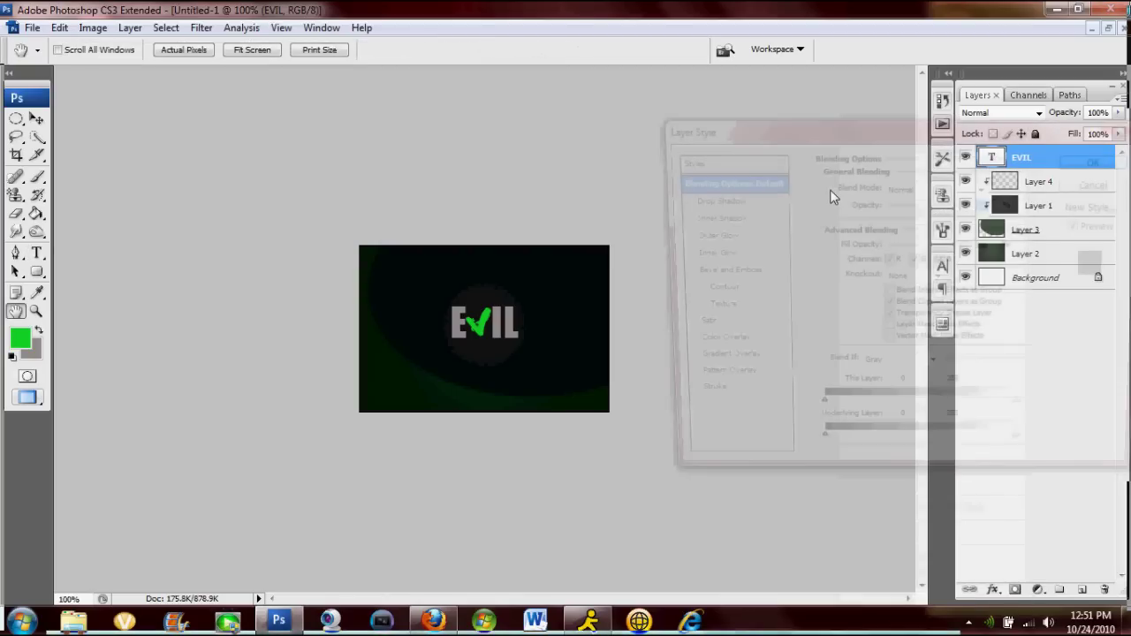
click(709, 366)
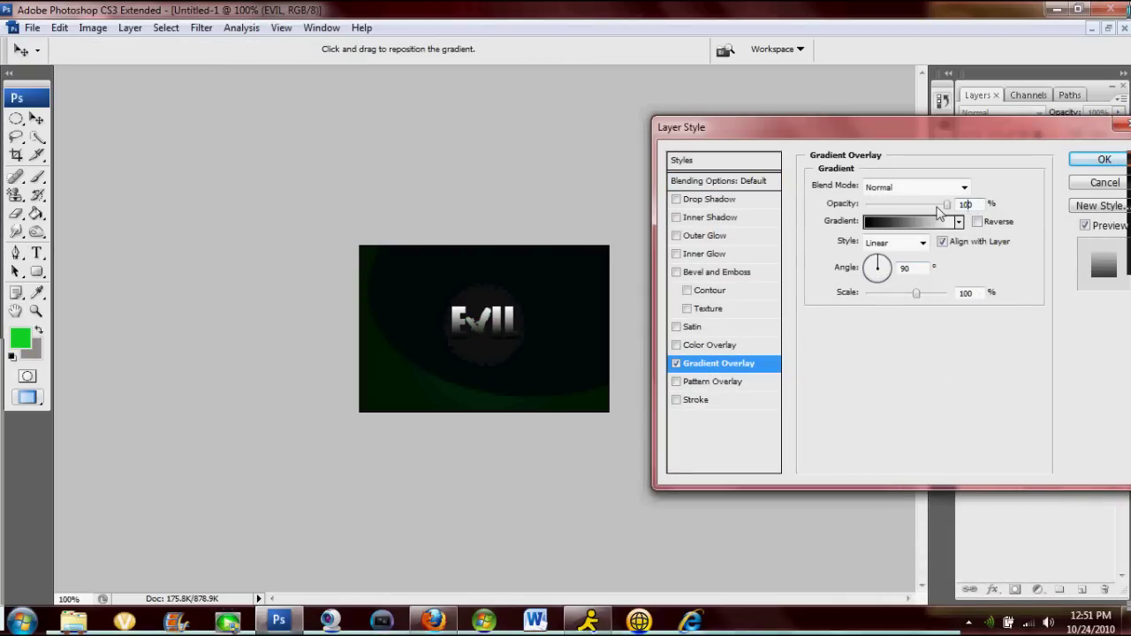
click(945, 205)
text(50)
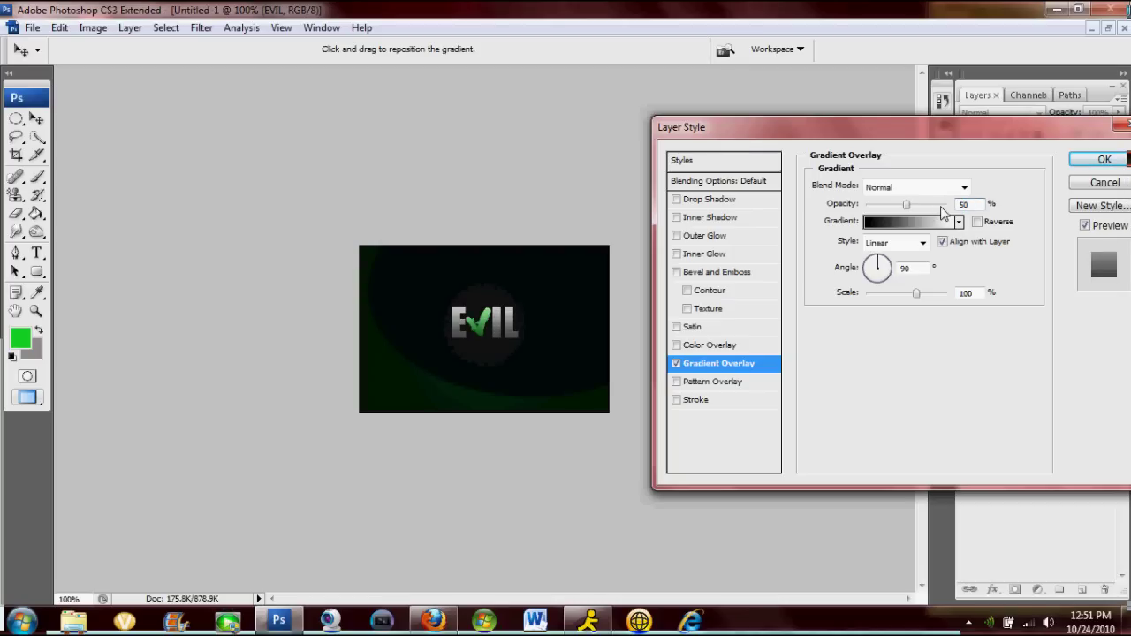
key(Return)
- Add a 1 px black Stroke around the EVIL text
click(695, 400)
drag(868, 185, 848, 189)
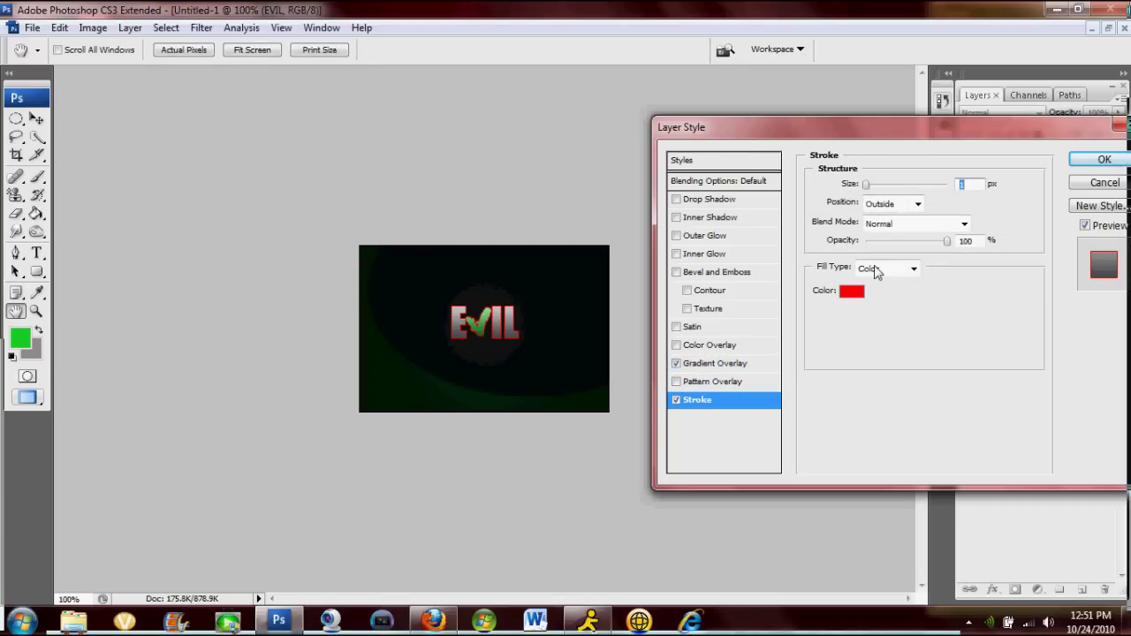
click(852, 291)
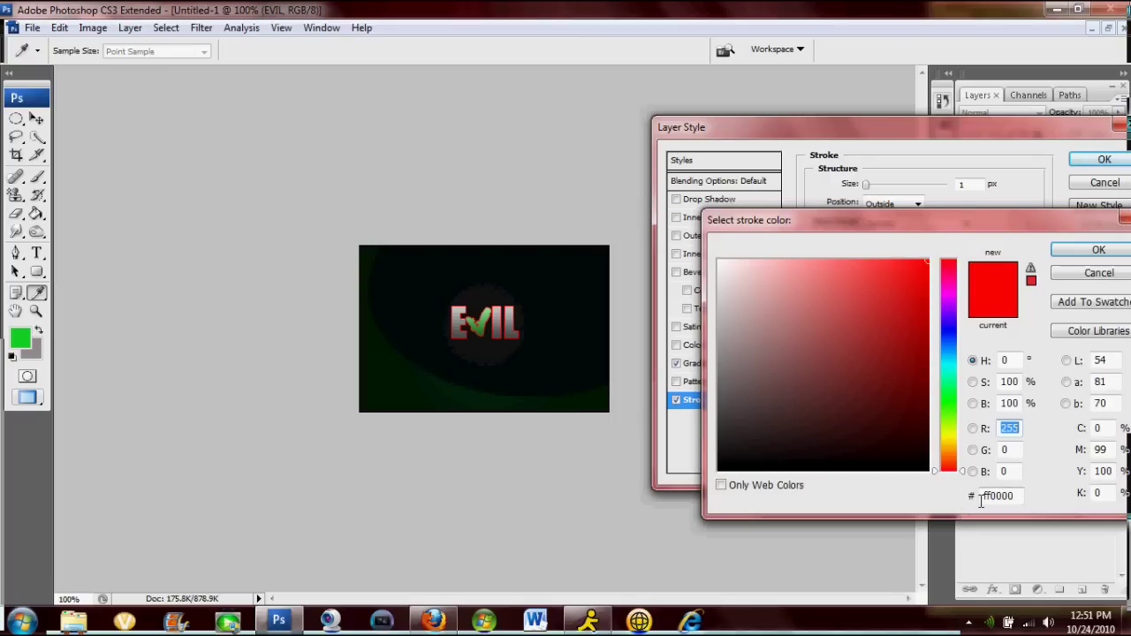
double_click(981, 498)
text(0)
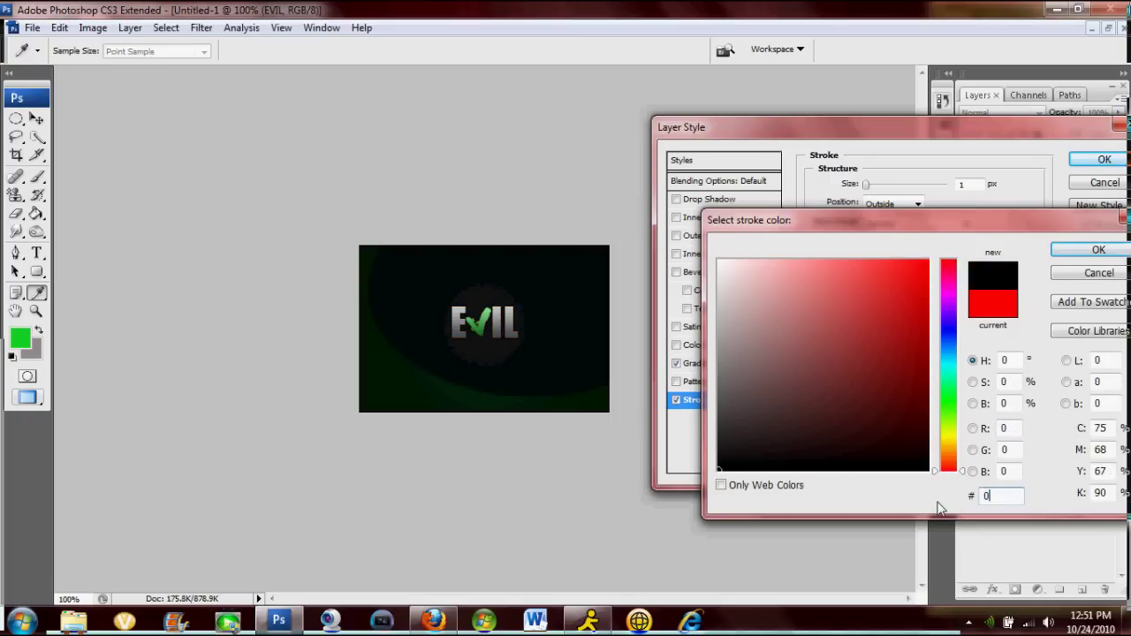
key(Return)
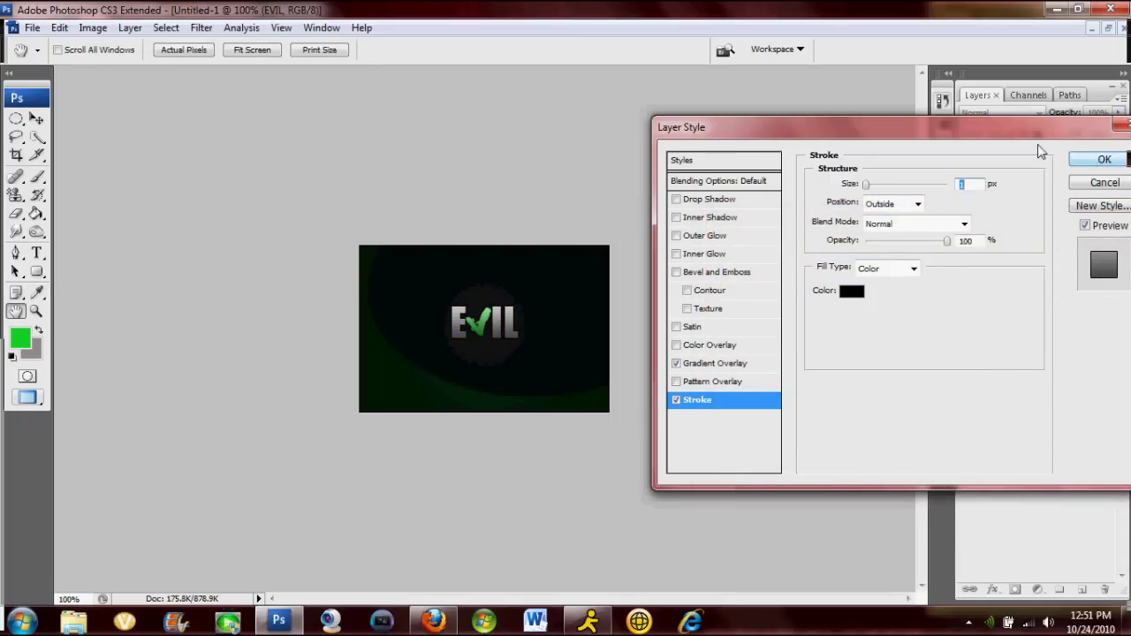
- Add a Drop Shadow with angle 90 and distance 2, then apply the effects
click(751, 200)
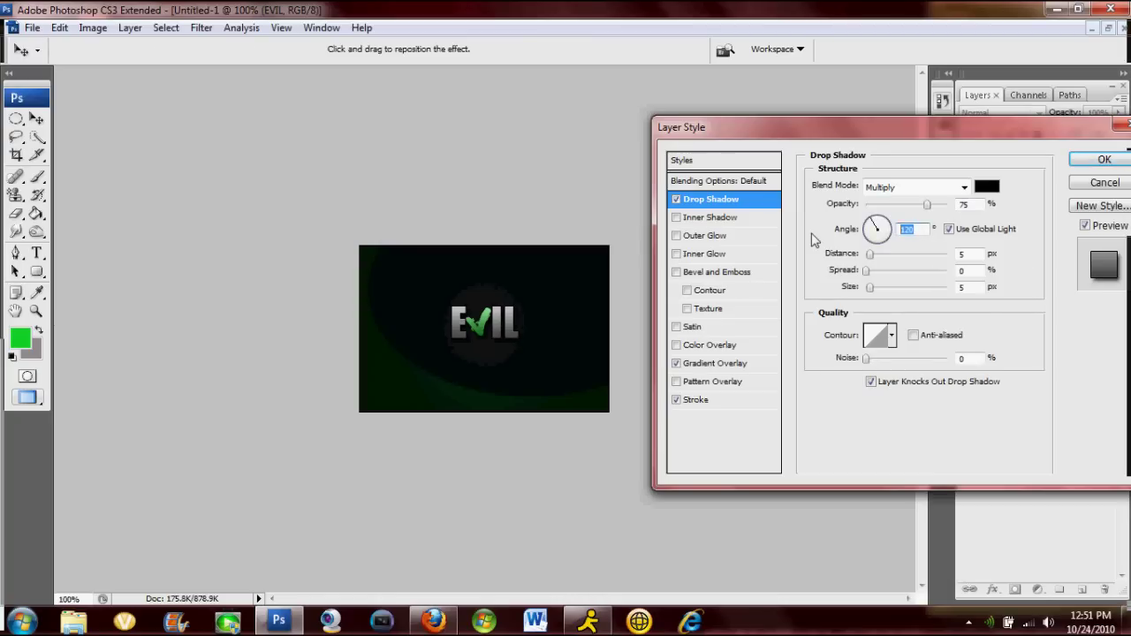
text(90)
double_click(958, 253)
text(2)
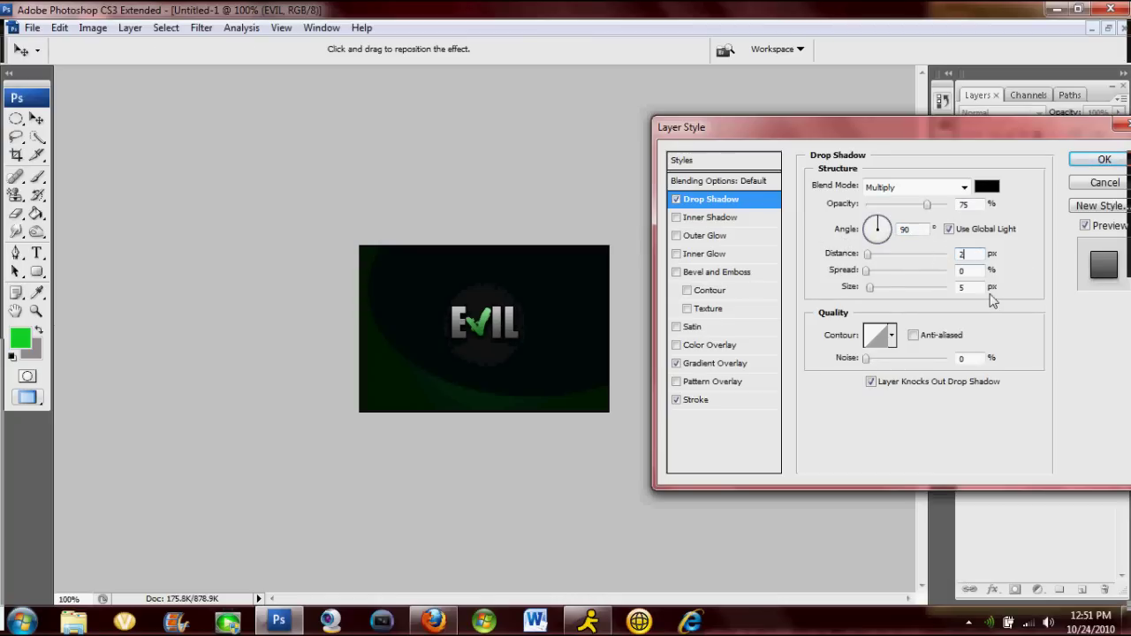
click(1103, 159)
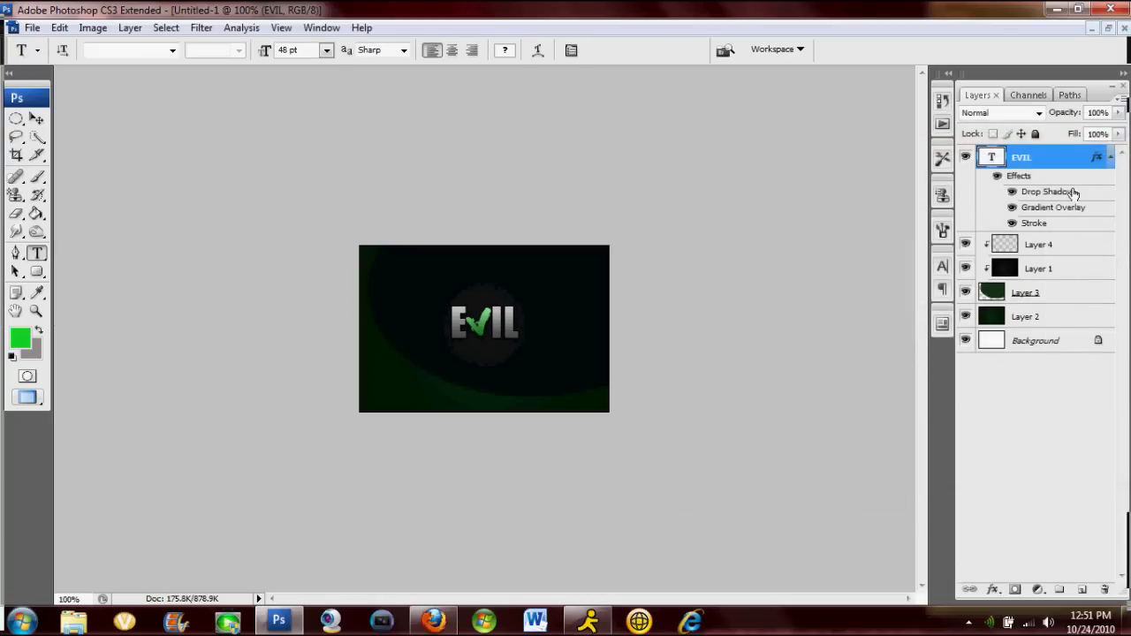
- Duplicate the EVIL layer as 'EVIL copy' and rasterize its type
click(1110, 158)
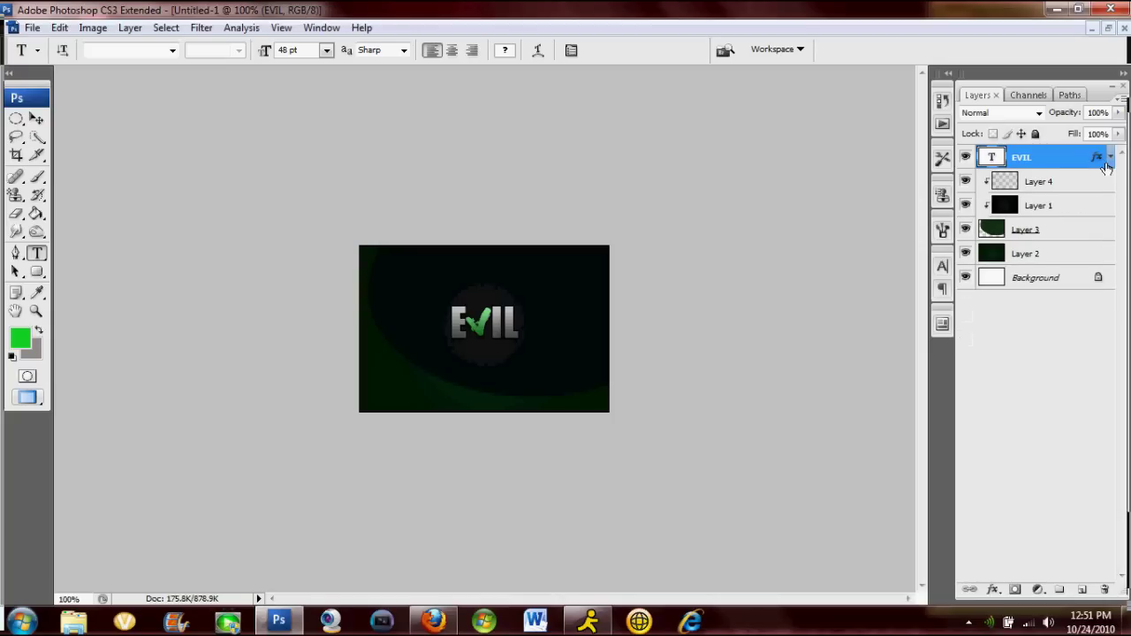
right_click(1078, 167)
click(961, 173)
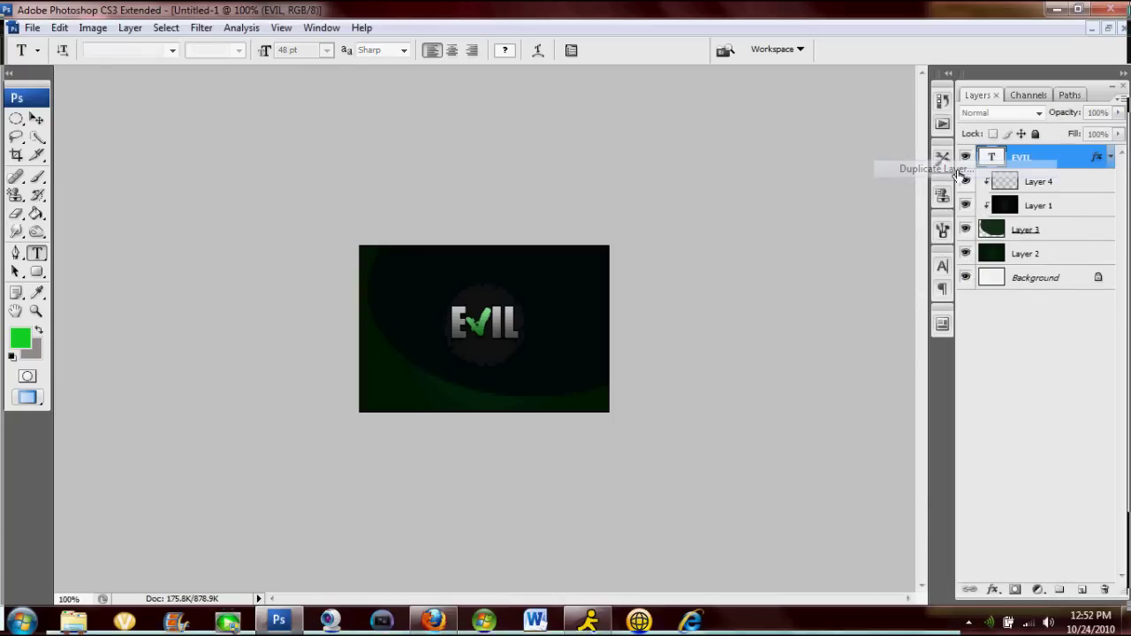
key(Return)
right_click(1026, 159)
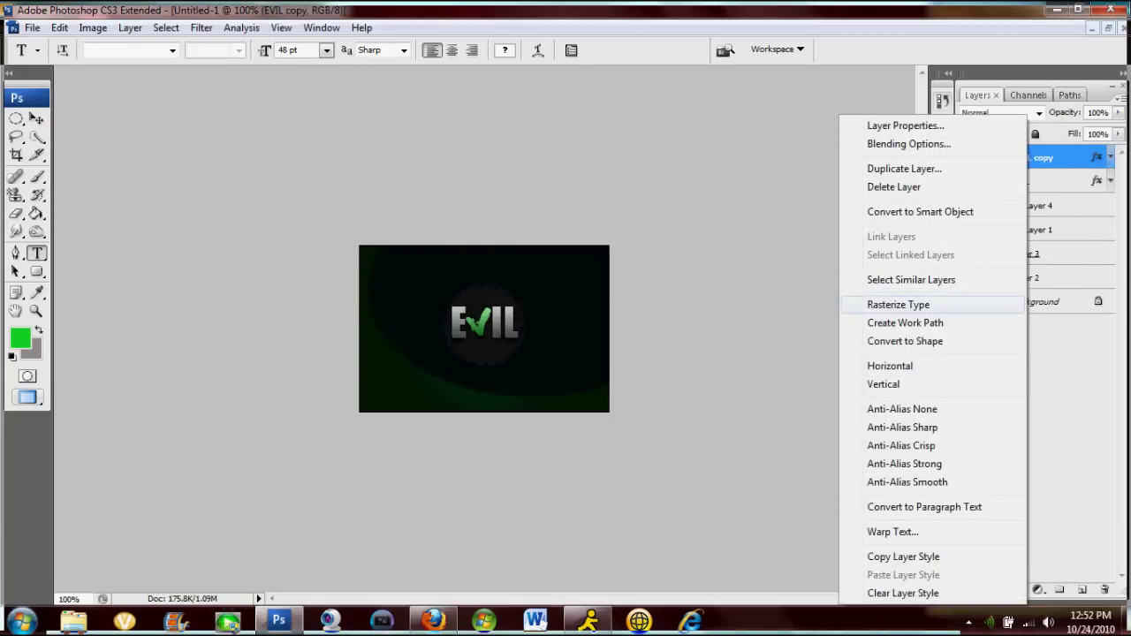
click(898, 304)
- Turn off EVIL copy's drop shadow and give it a 000000 black Color Overlay
right_click(1040, 163)
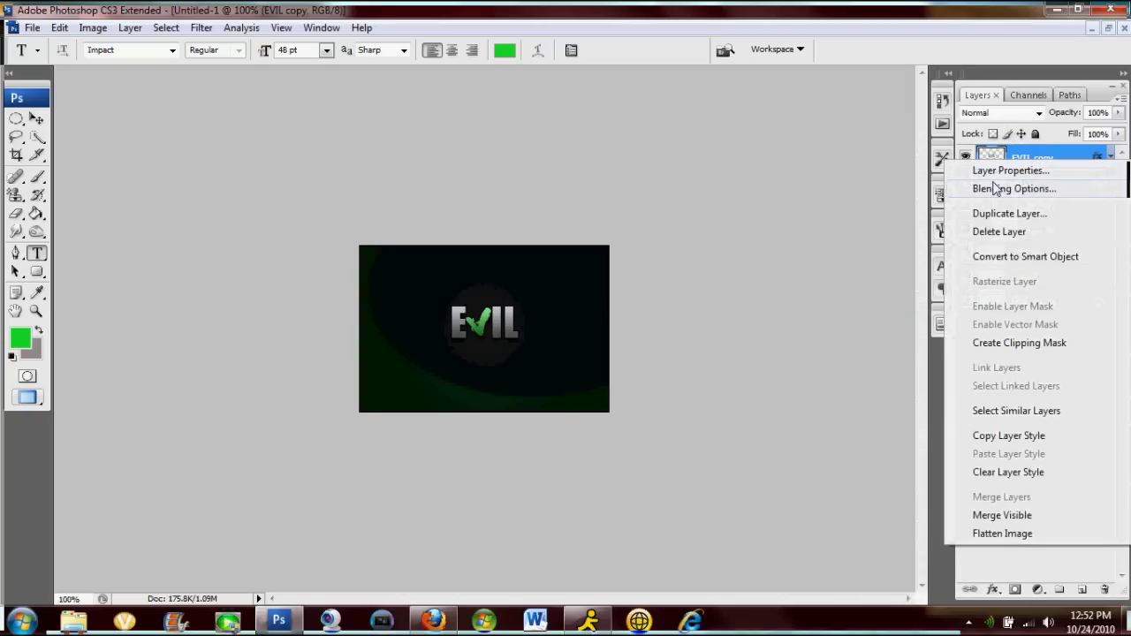
click(993, 190)
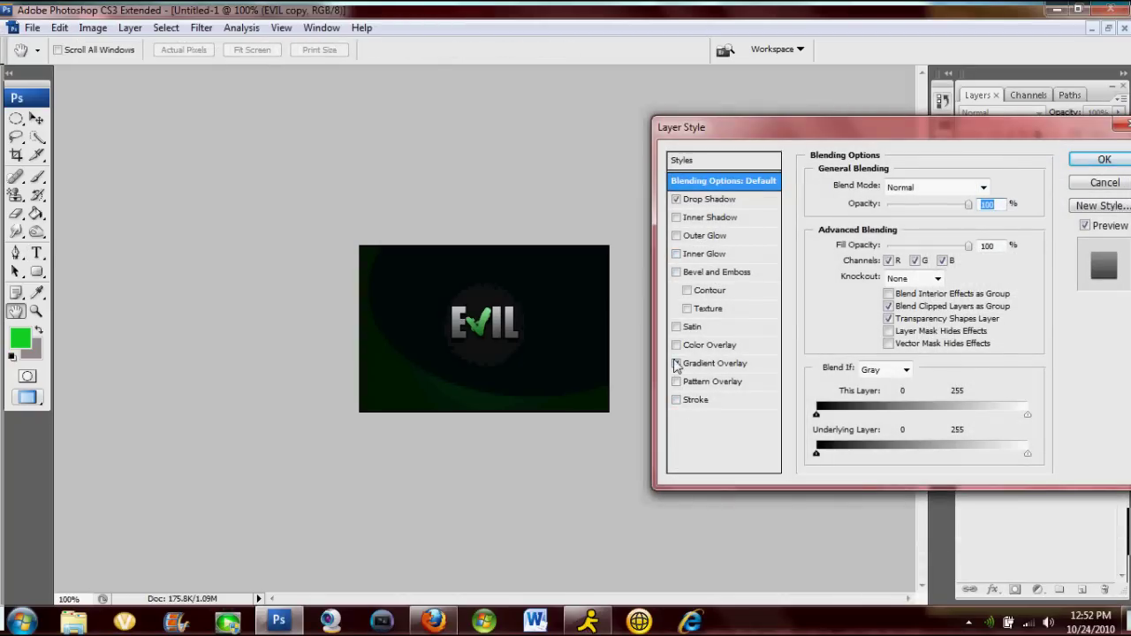
click(677, 201)
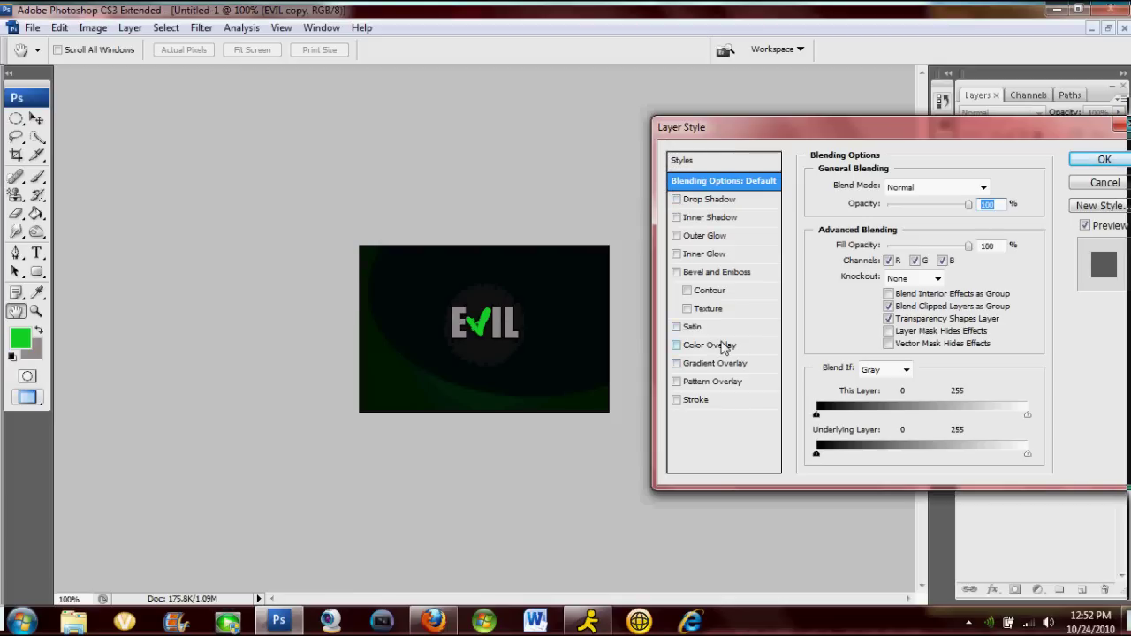
click(721, 347)
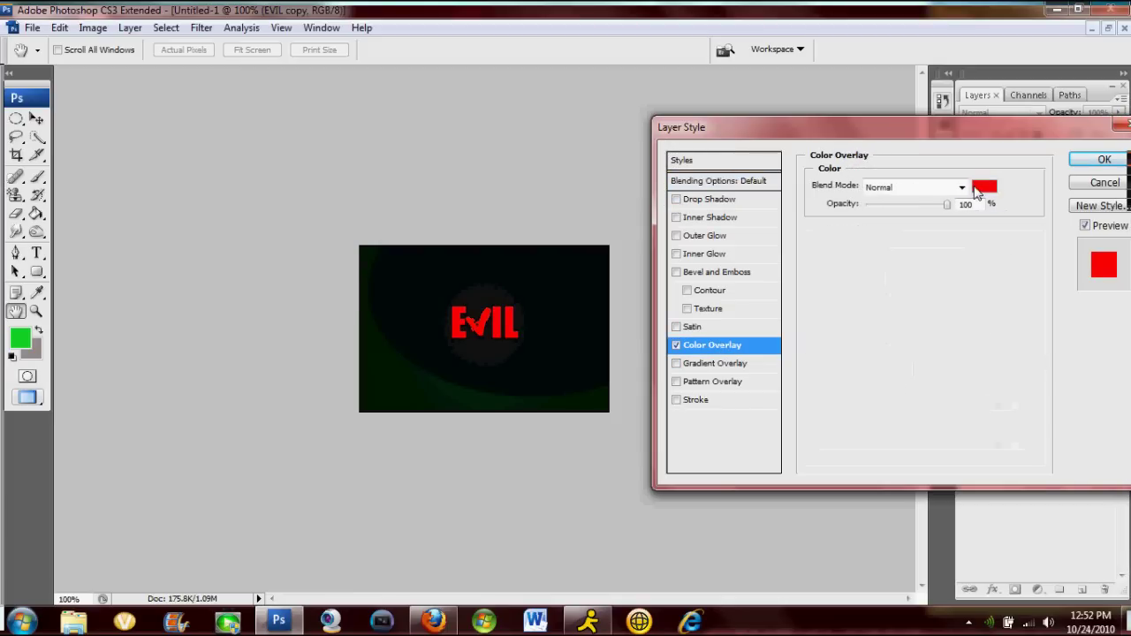
click(984, 186)
double_click(1016, 496)
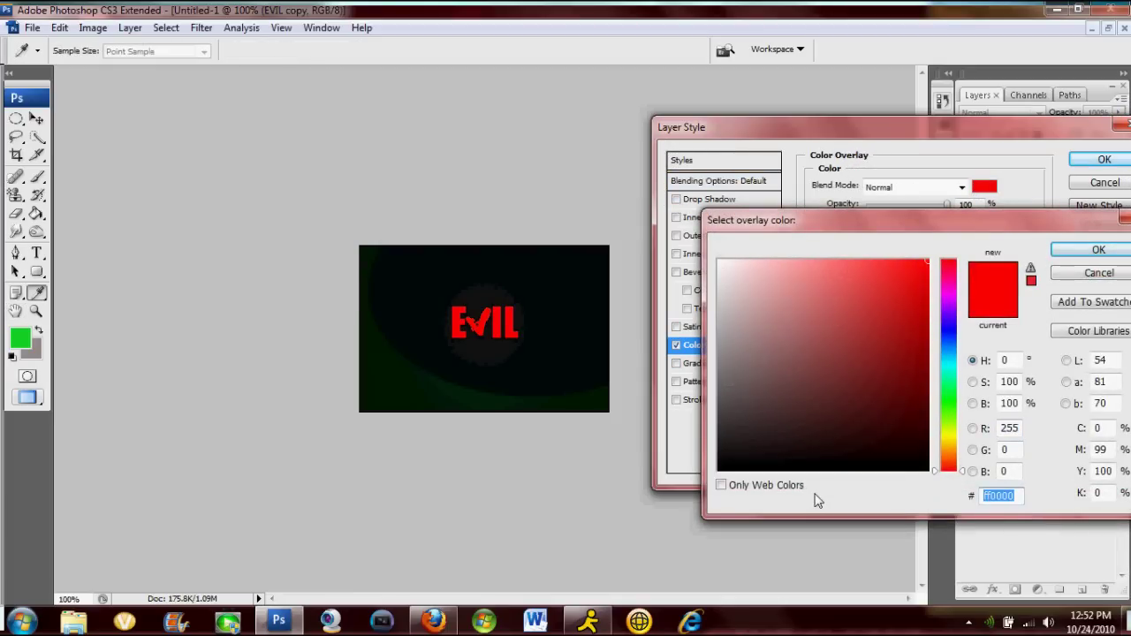
text(000000)
key(Return)
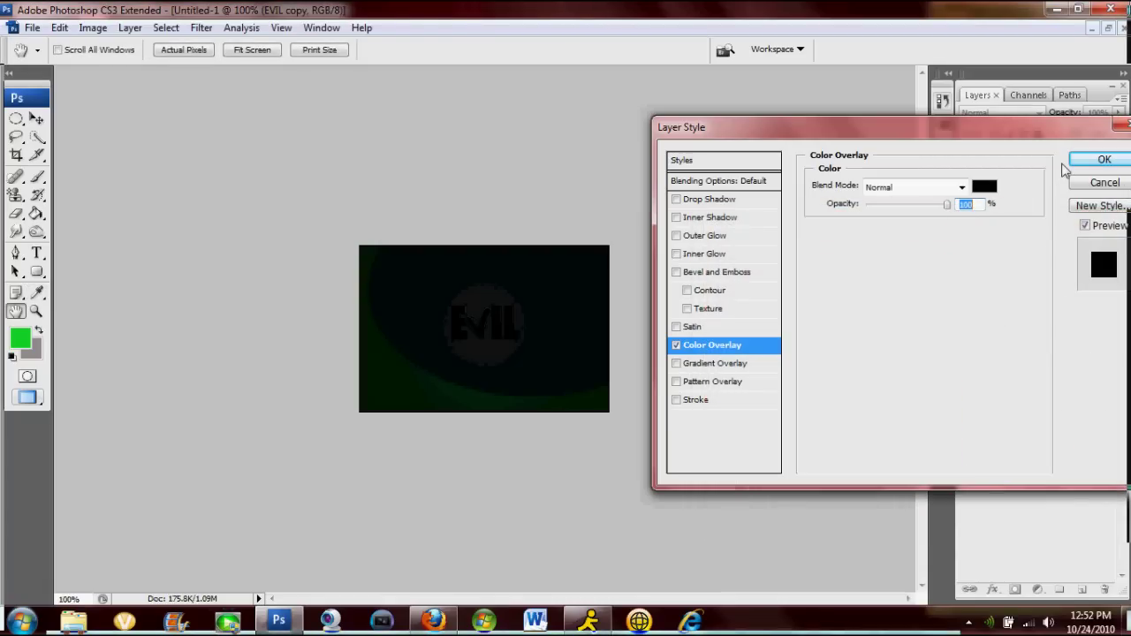
click(1080, 160)
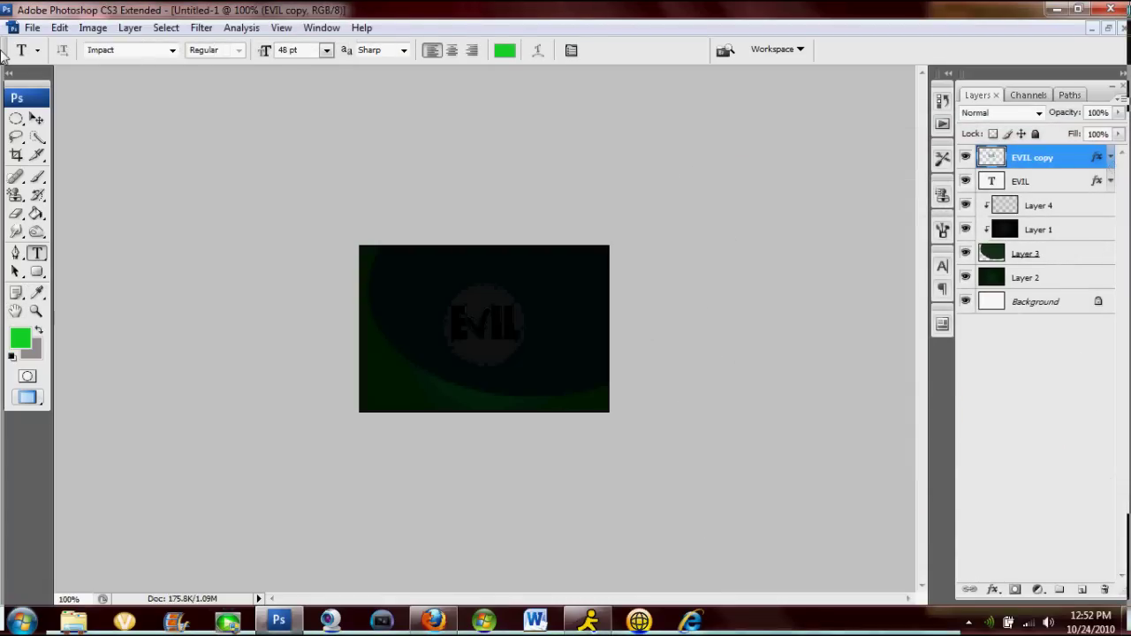
- Flip EVIL copy vertically and stack it below the EVIL layer
click(60, 27)
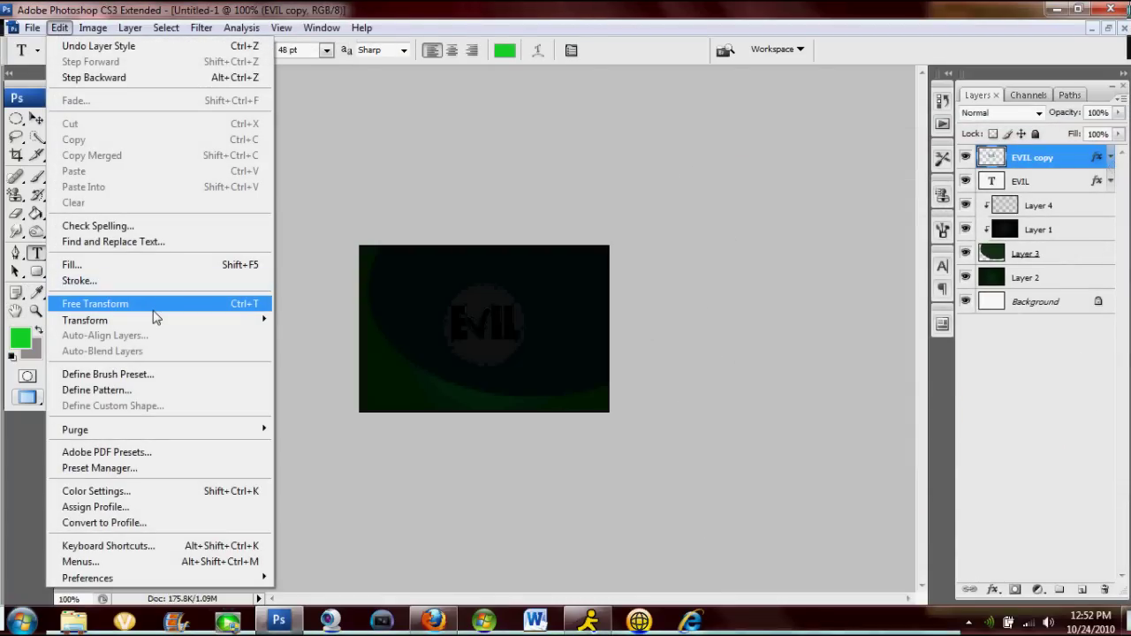
mouse_move(156, 320)
click(355, 515)
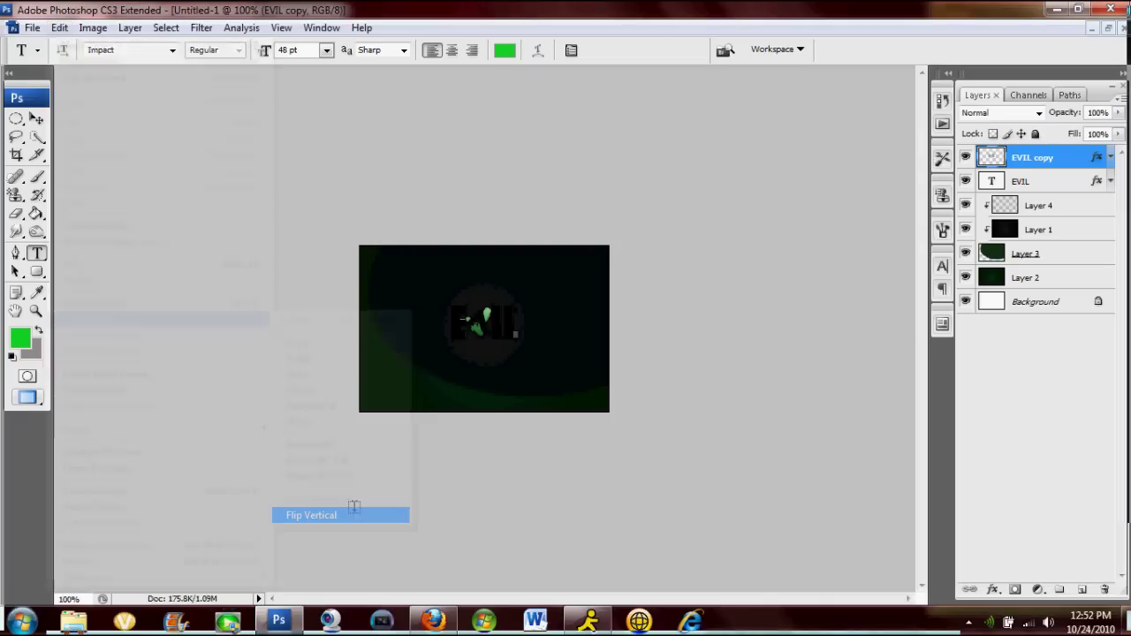
click(37, 119)
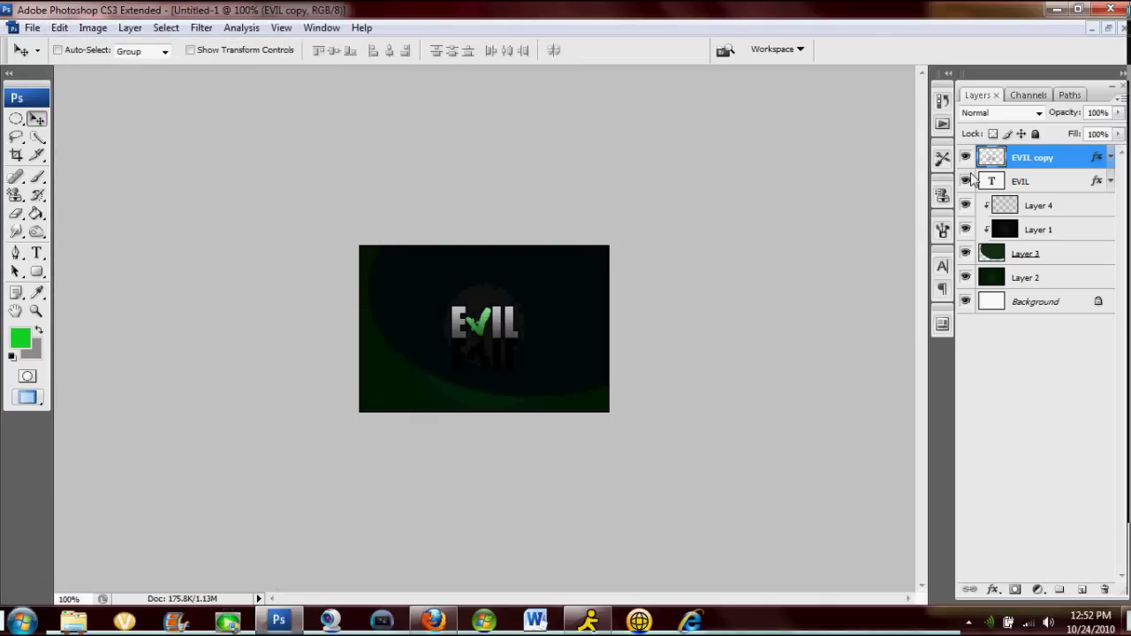
drag(1032, 157, 1037, 182)
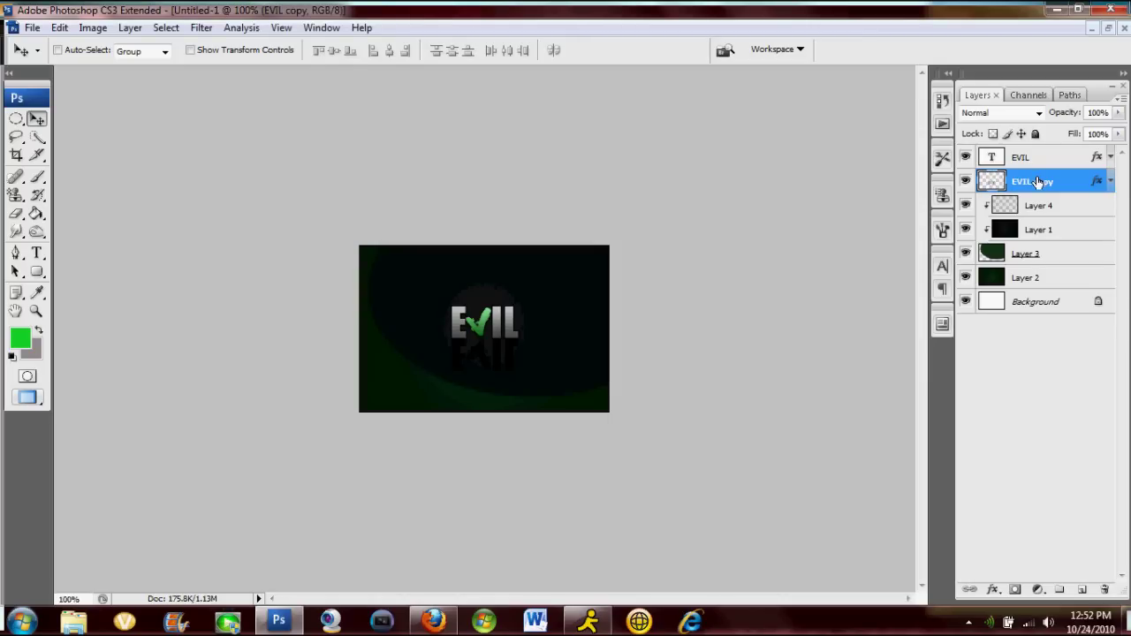
- Add a Reveal All layer mask to EVIL copy
click(131, 28)
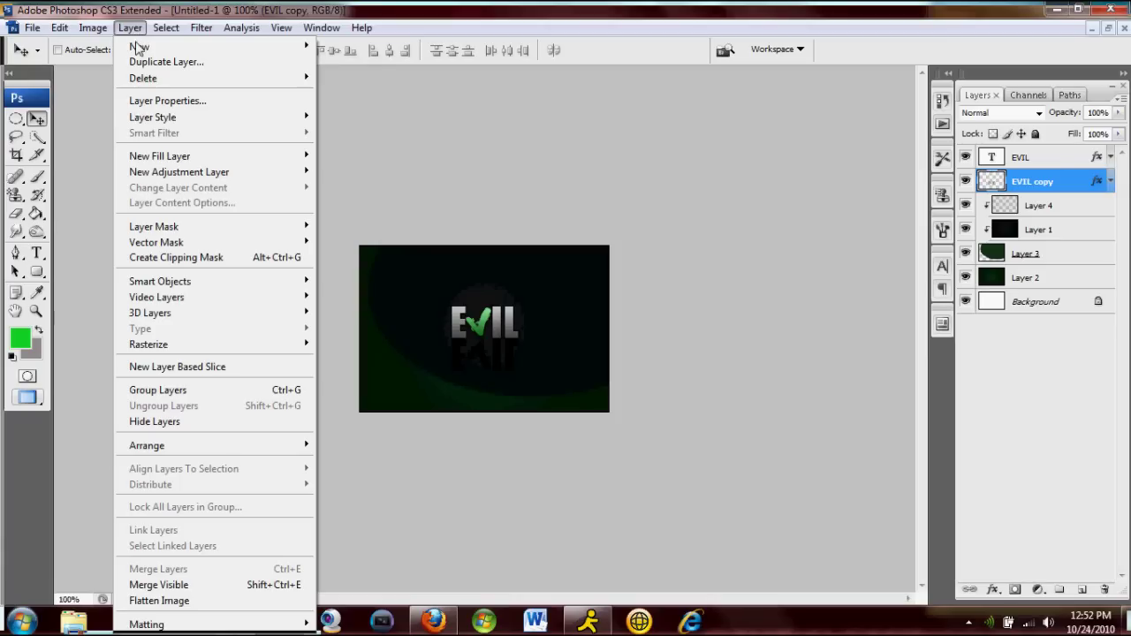
mouse_move(172, 228)
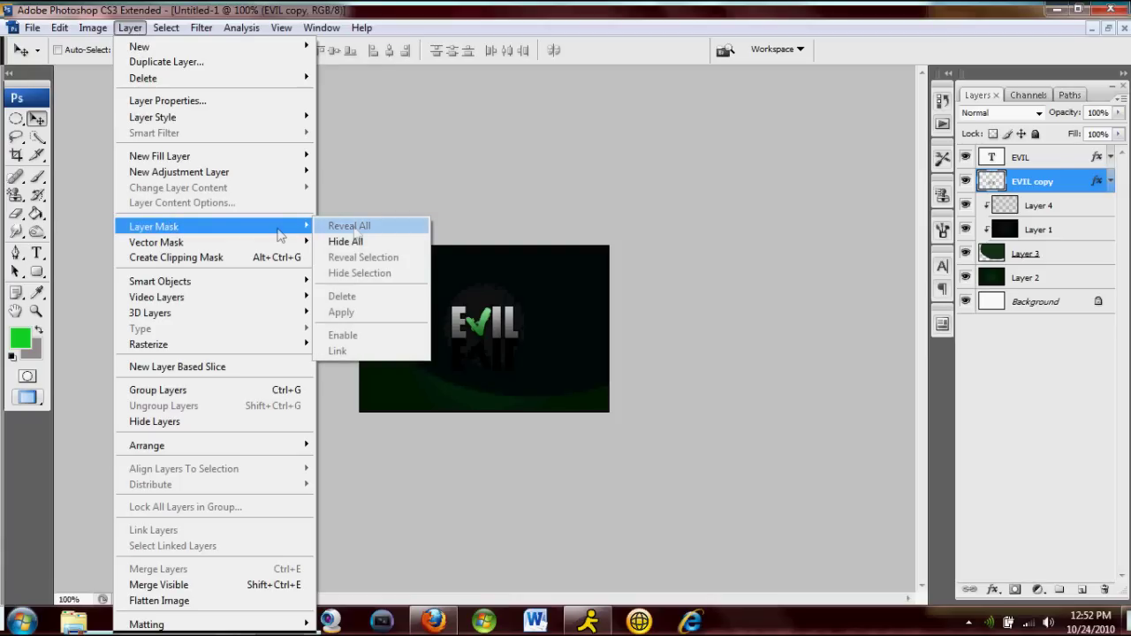
click(355, 228)
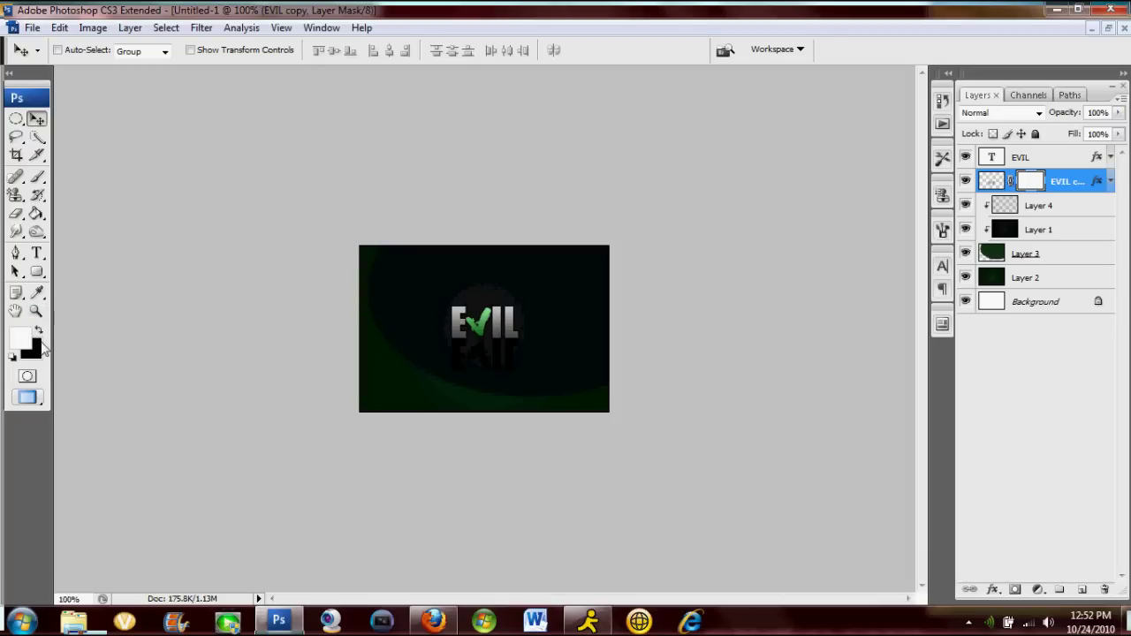
click(36, 232)
click(37, 215)
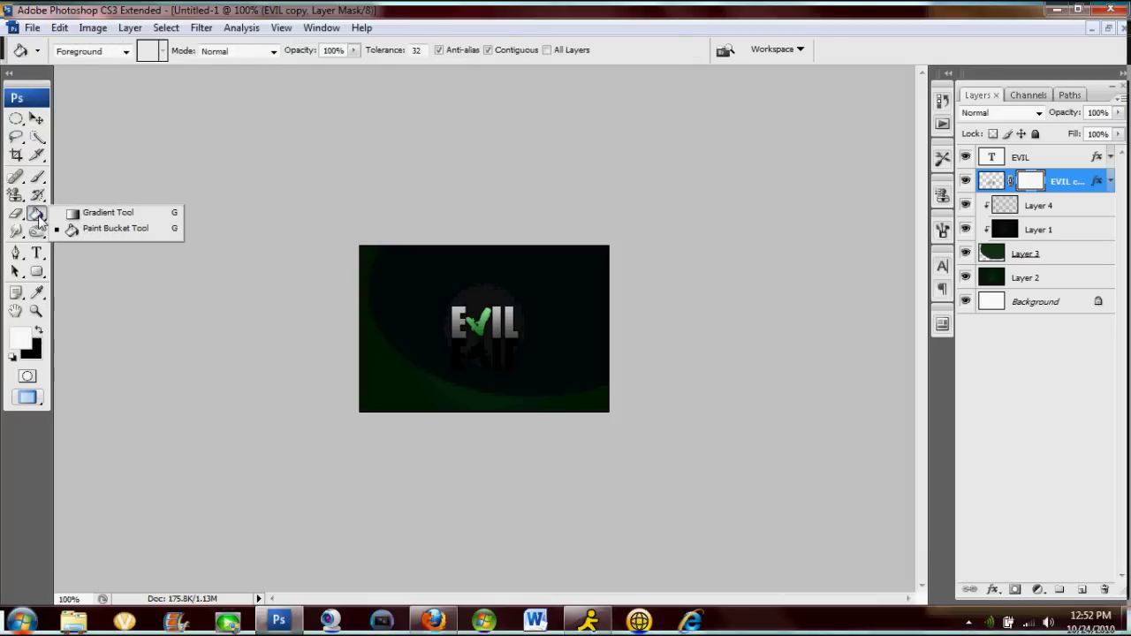
- Draw a linear gradient on the EVIL copy mask so the reflection fades out
click(93, 213)
click(147, 52)
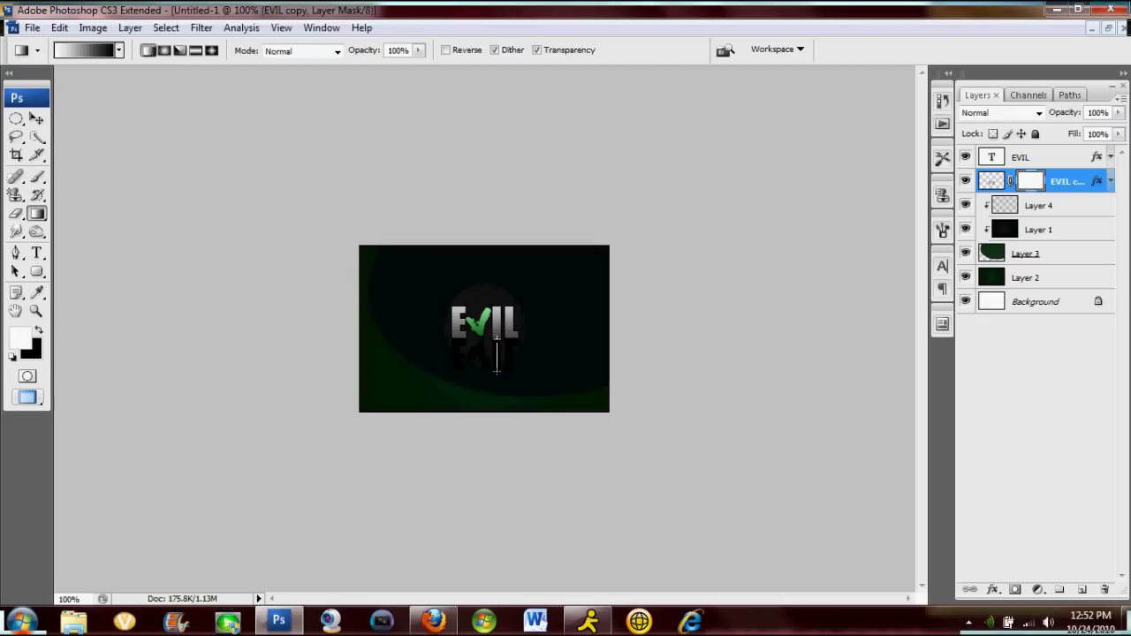
drag(496, 369, 496, 368)
- Apply a Perspective transform widening the reflection's bottom edge
click(59, 27)
mouse_move(237, 320)
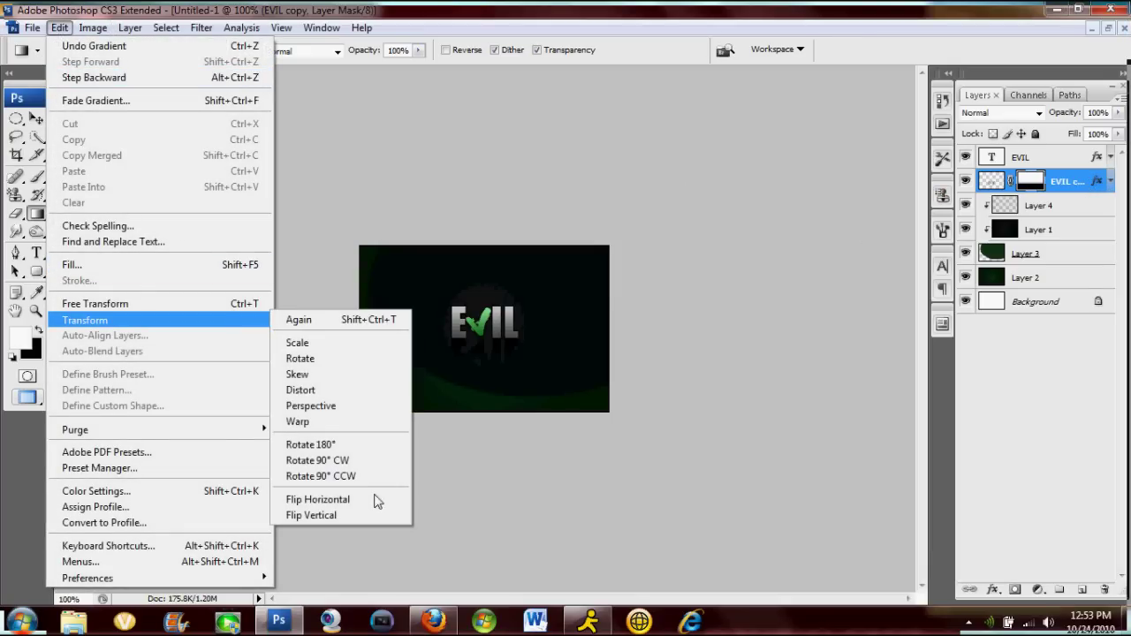
click(371, 405)
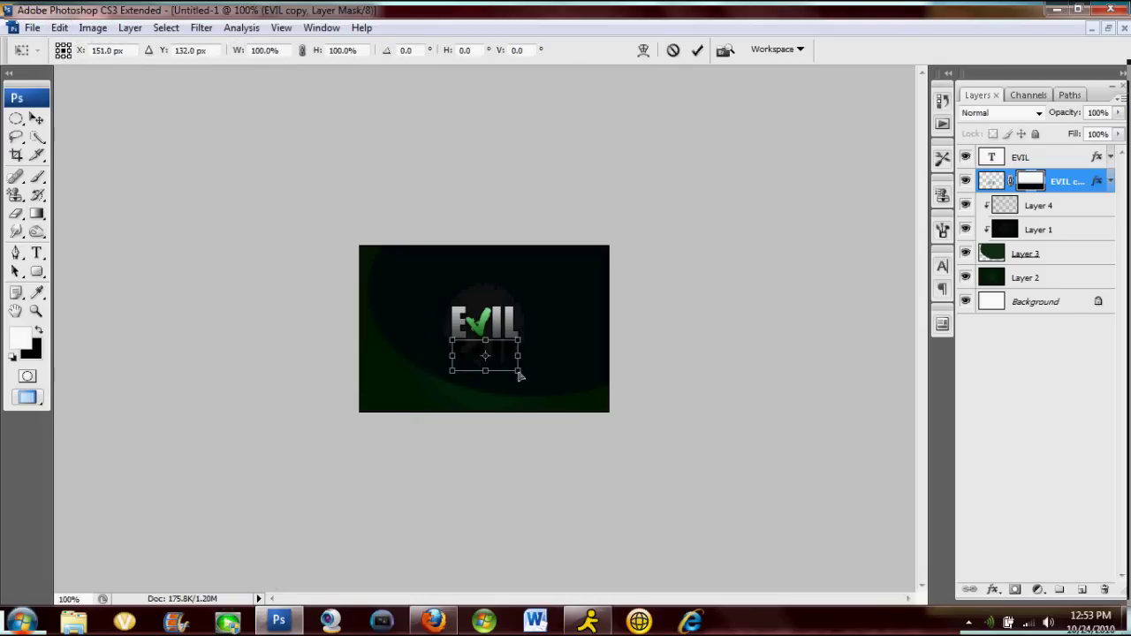
drag(519, 372, 536, 372)
key(g)
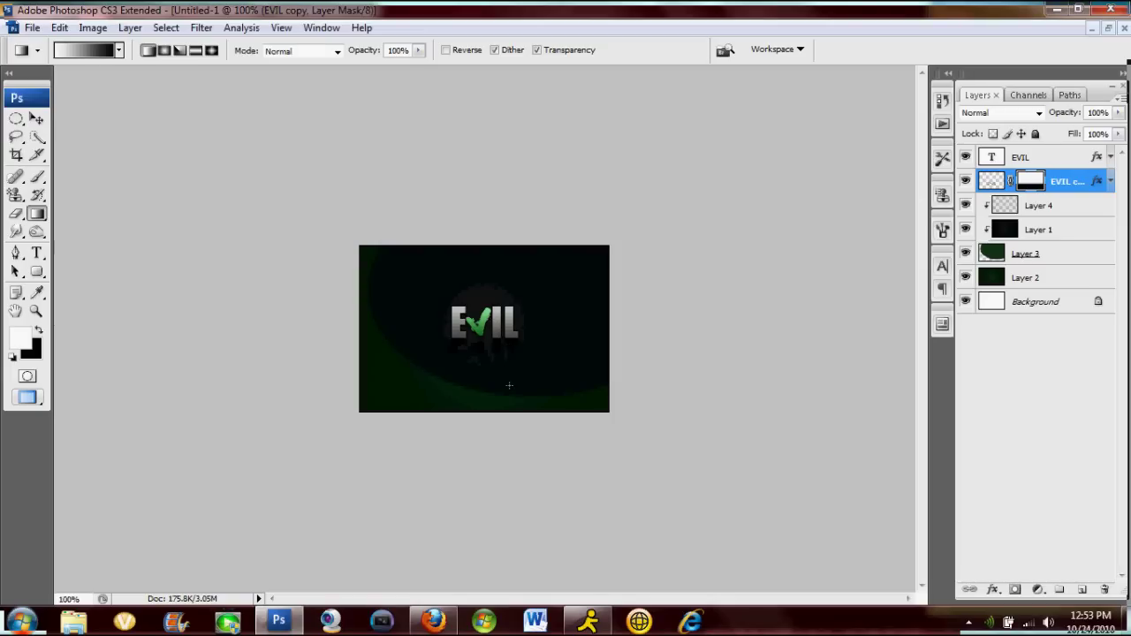
- Add a new layer above EVIL and set white as the foreground colour
click(1045, 157)
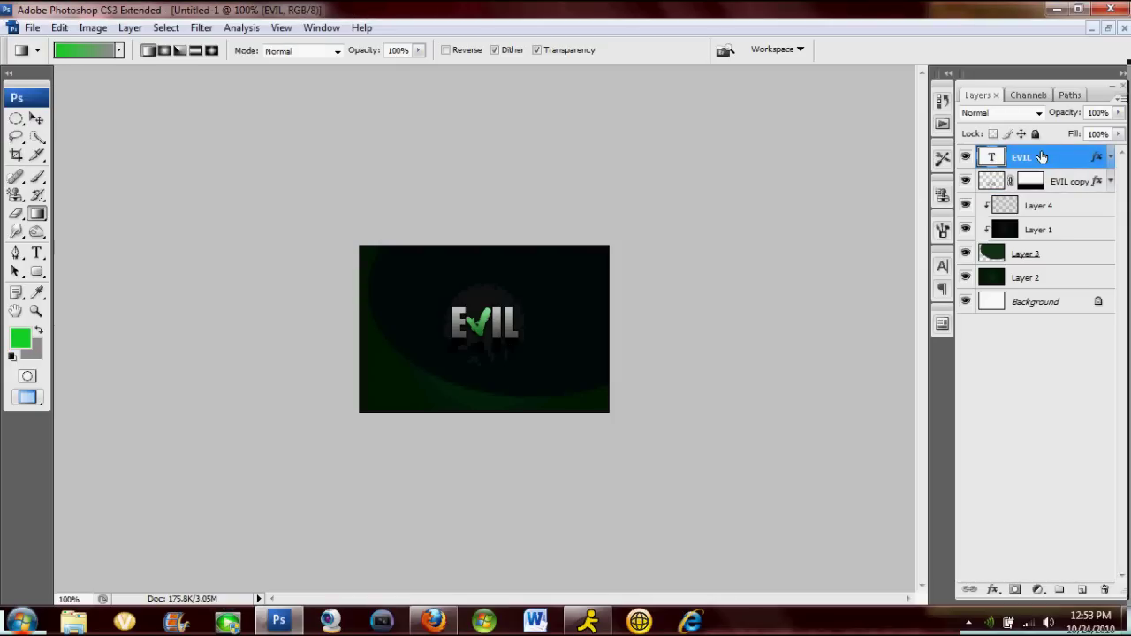
key(ctrl+shift+n)
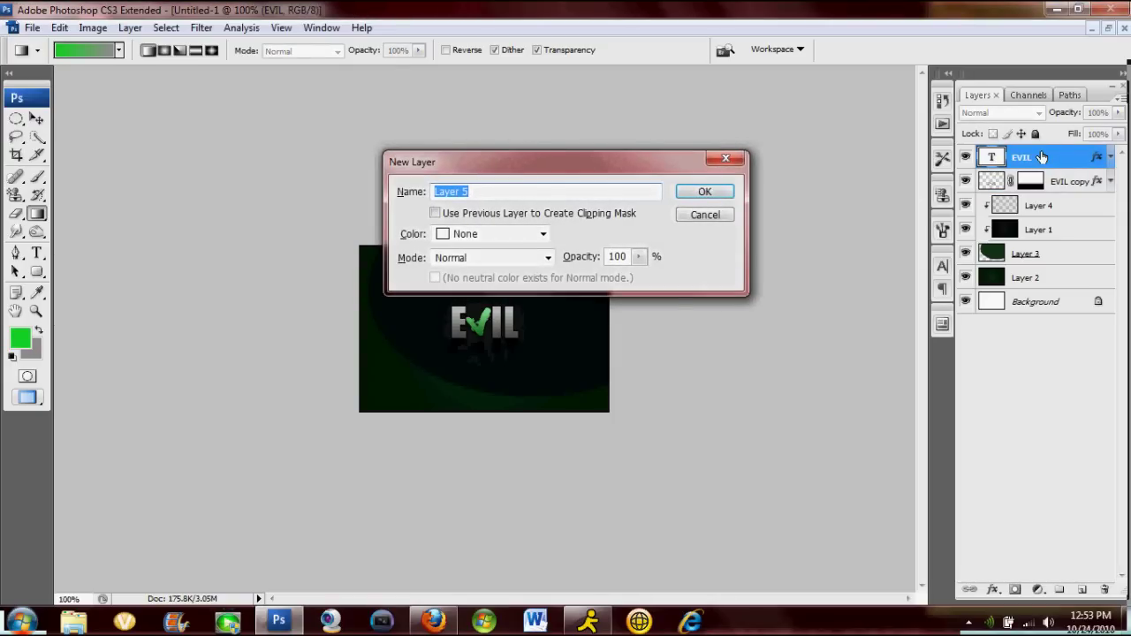
key(Return)
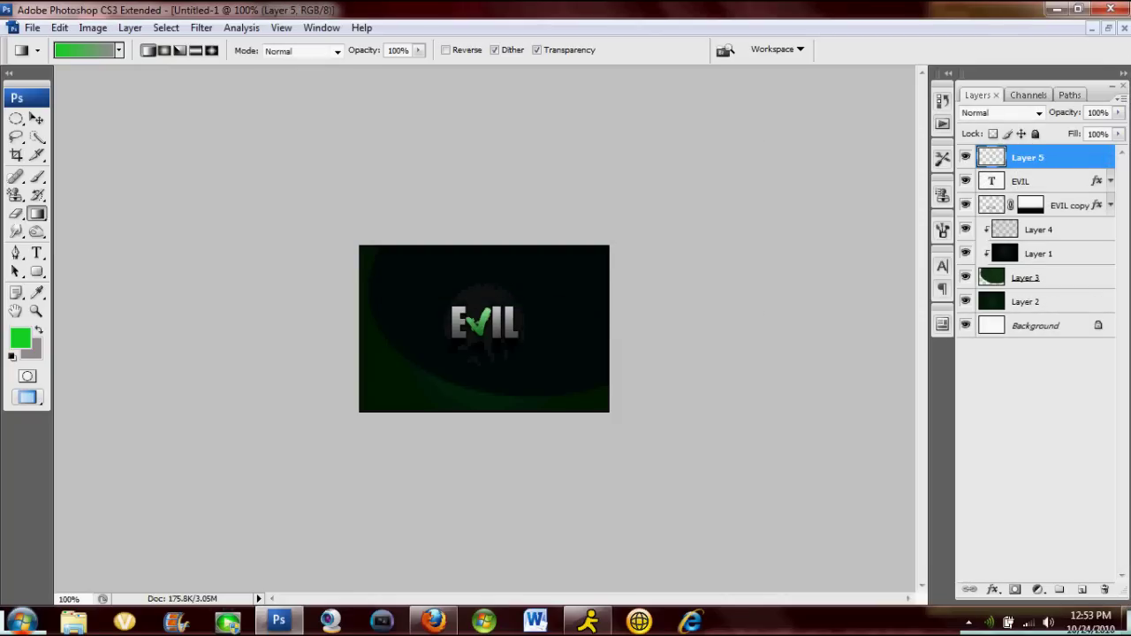
click(18, 252)
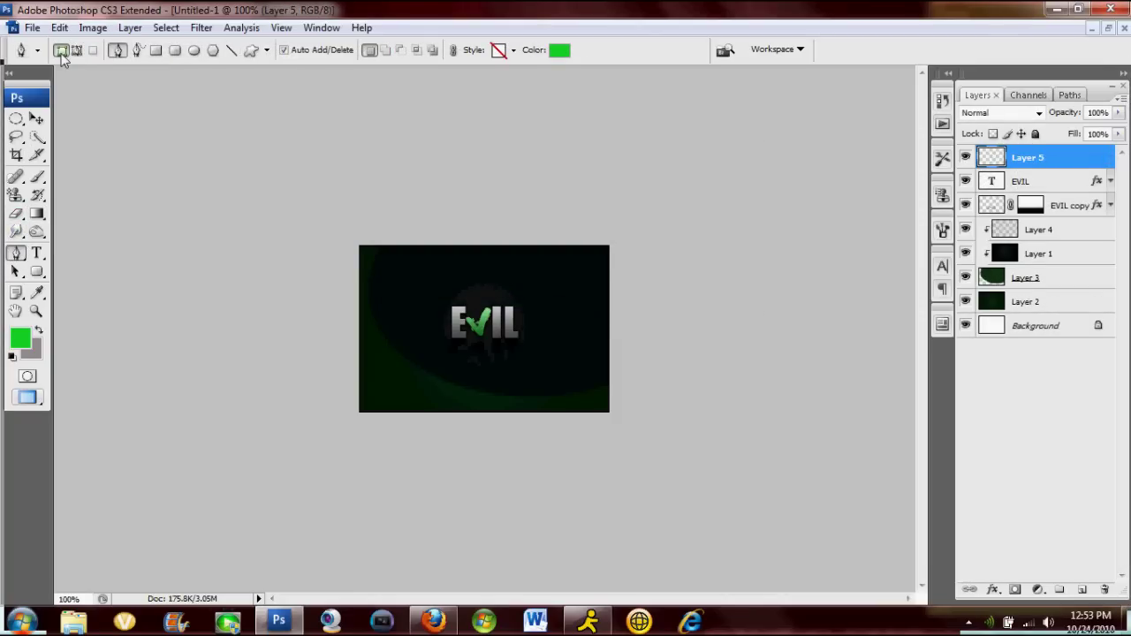
click(12, 357)
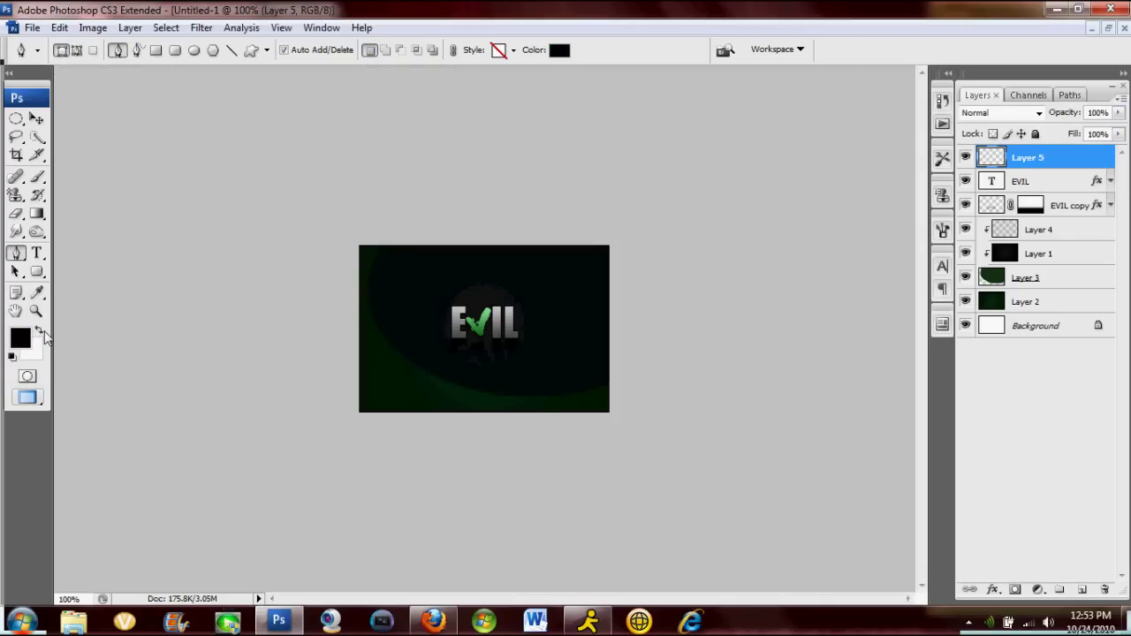
click(39, 330)
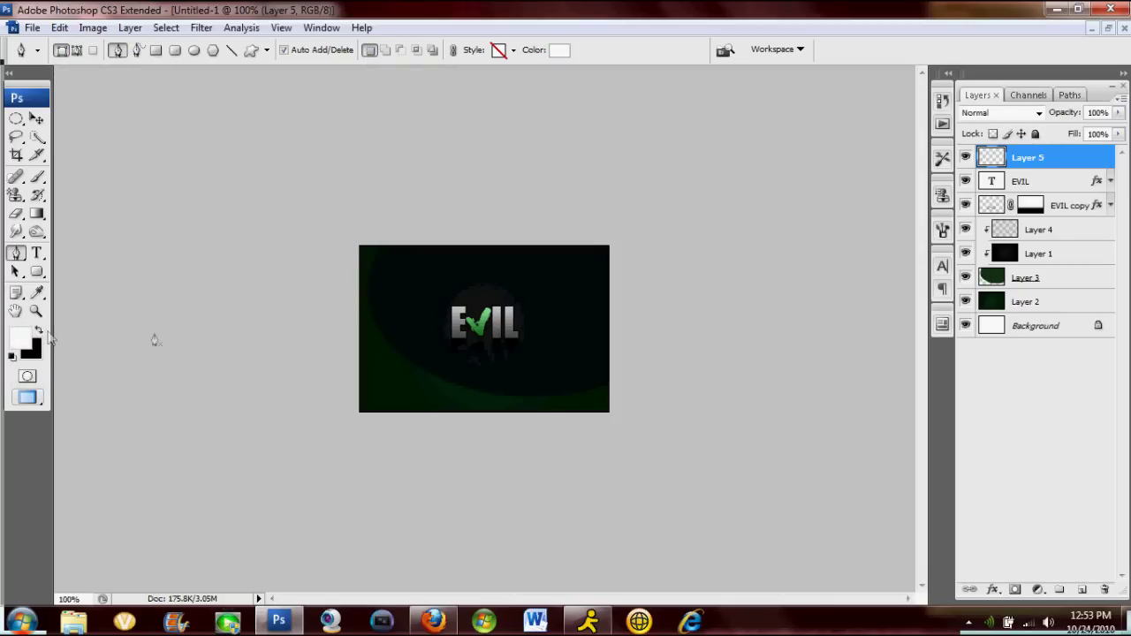
- Draw a curved white gloss shape across the top of the EVIL text
click(424, 297)
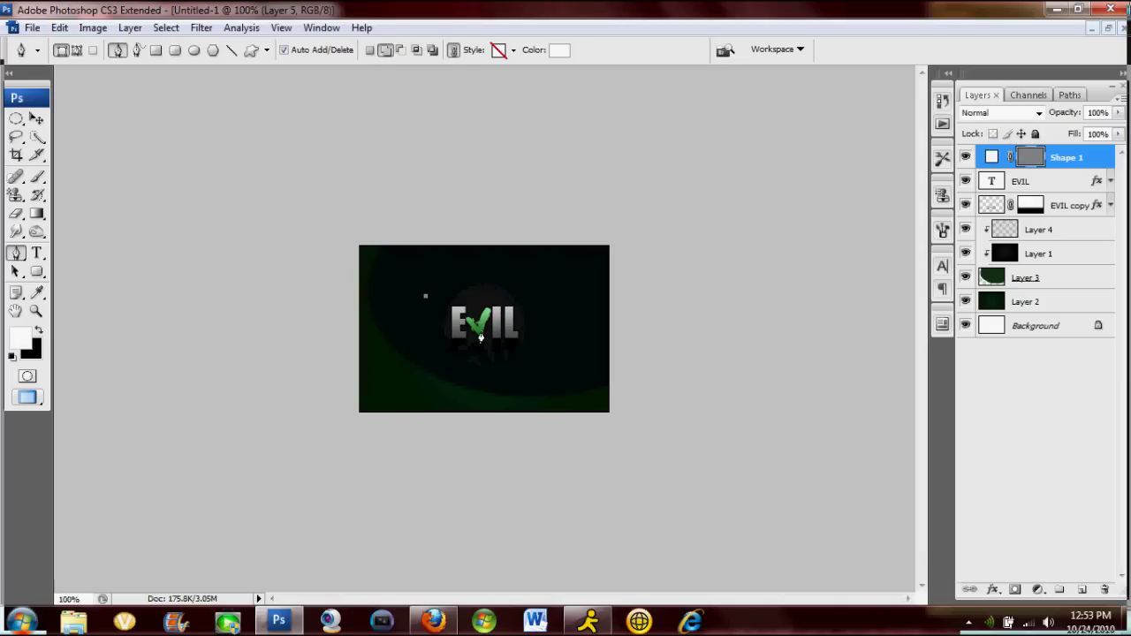
drag(482, 329, 535, 313)
click(558, 343)
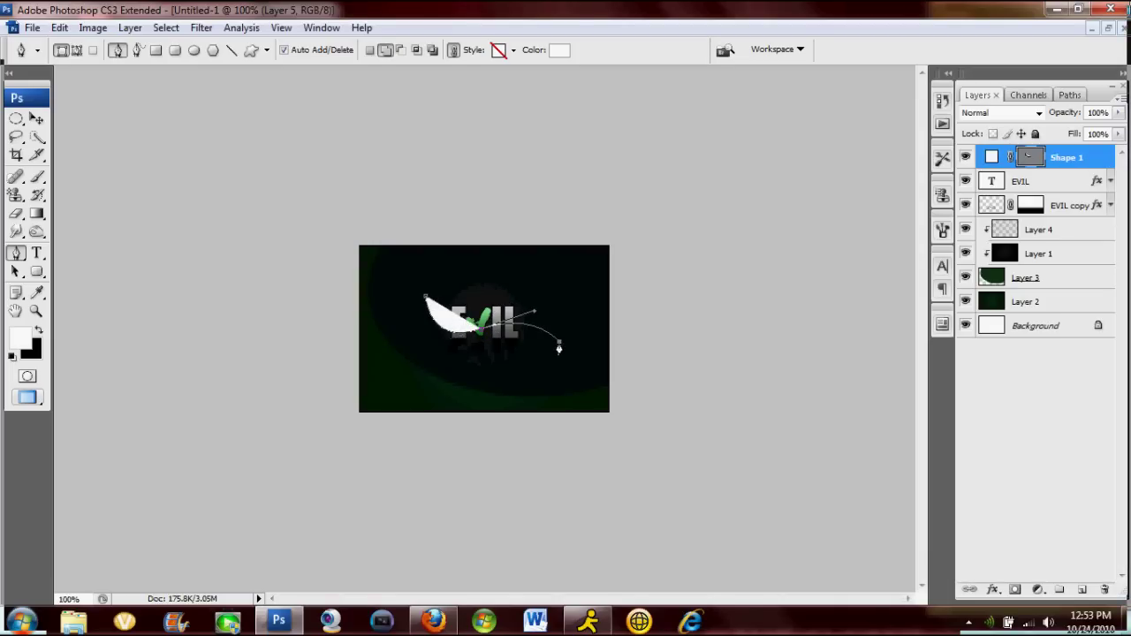
click(575, 279)
click(402, 266)
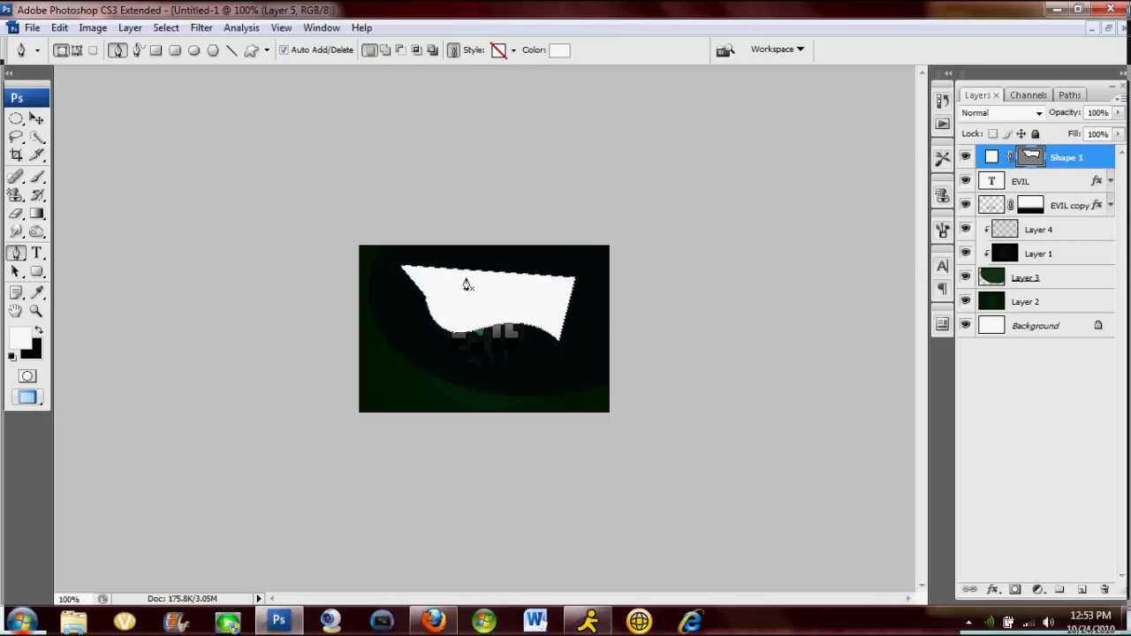
key(Return)
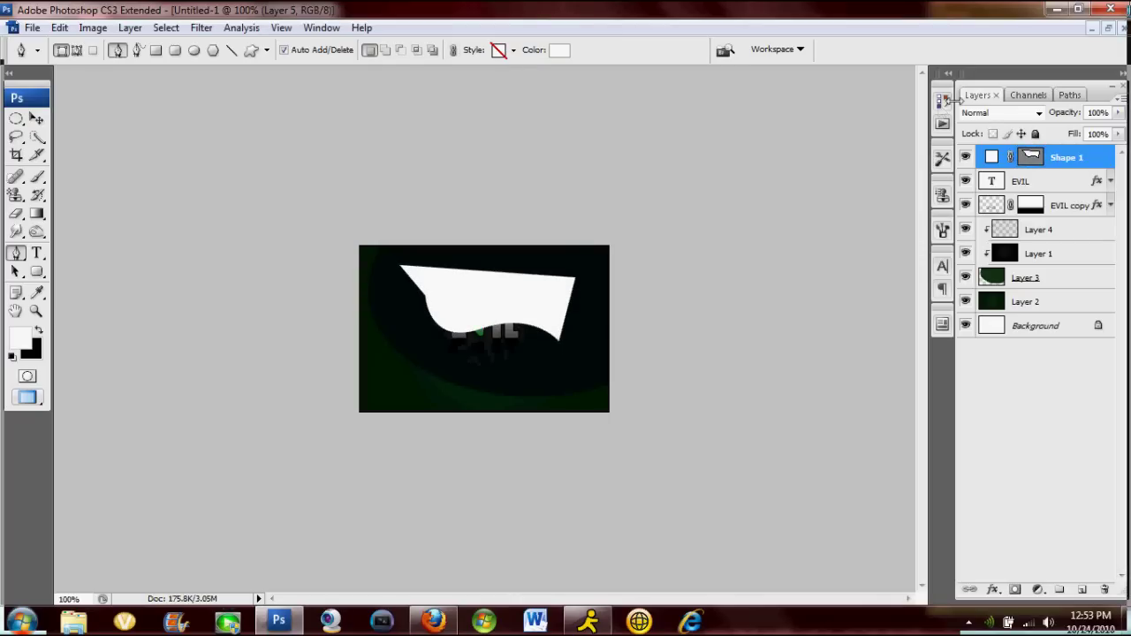
- Clip the gloss shape to EVIL at 50% opacity and add an empty Layer 5 above
key(ctrl+alt+g)
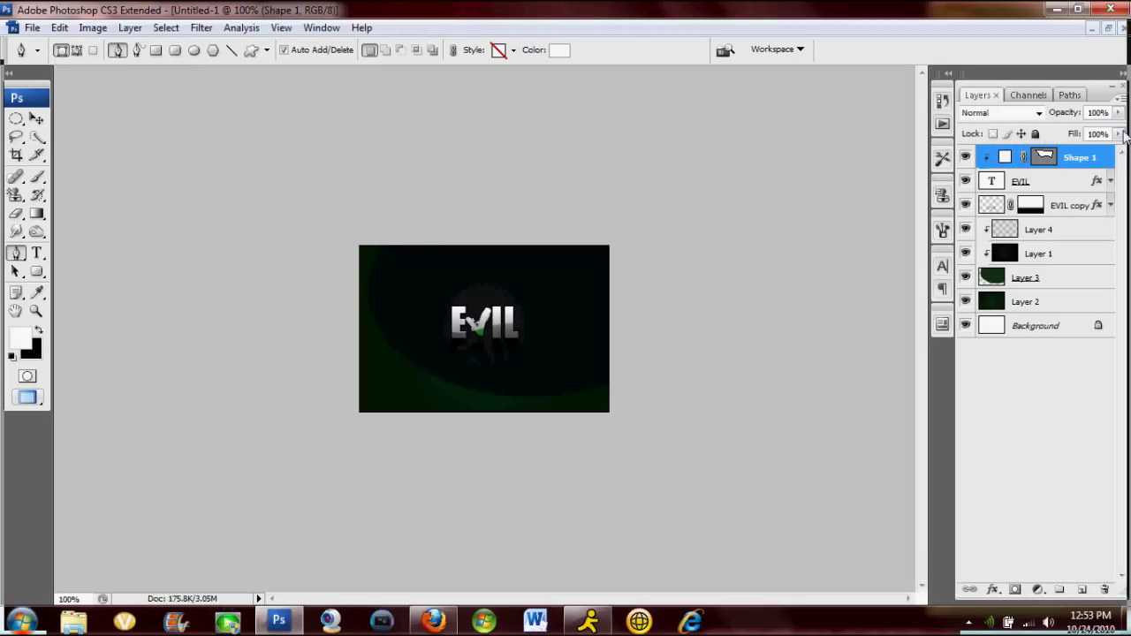
click(1096, 114)
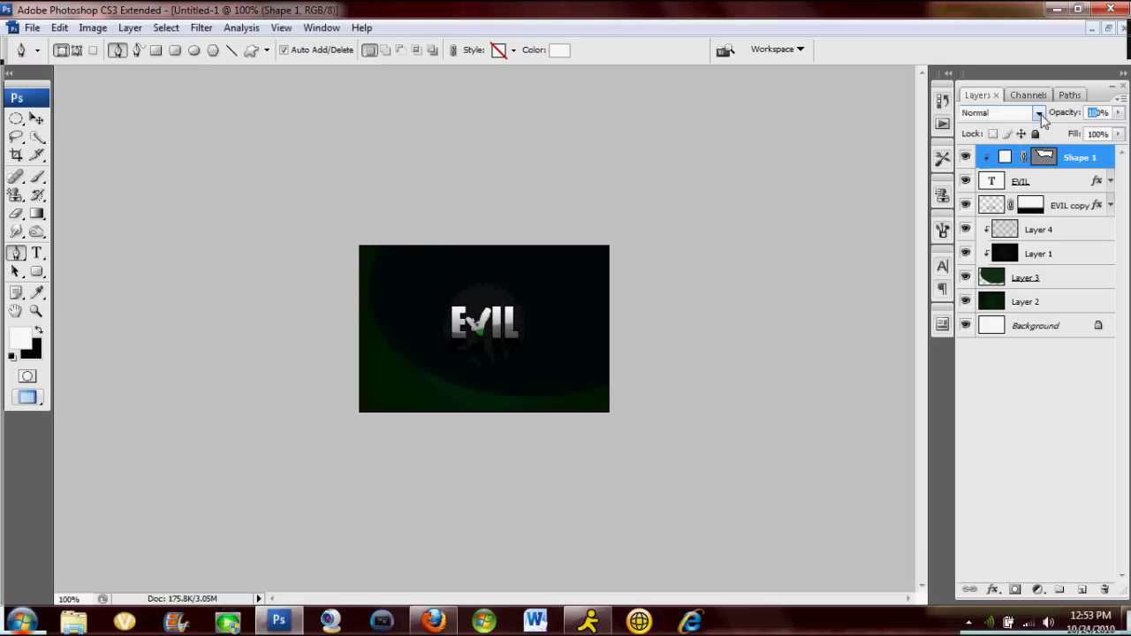
text(50)
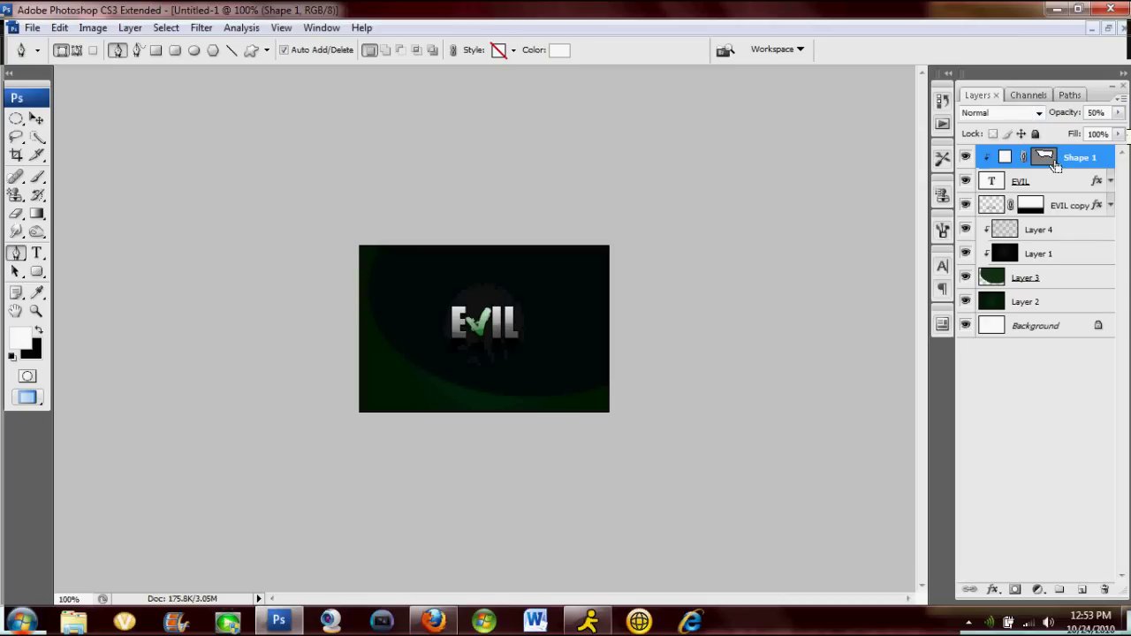
key(ctrl+shift+n)
key(Return)
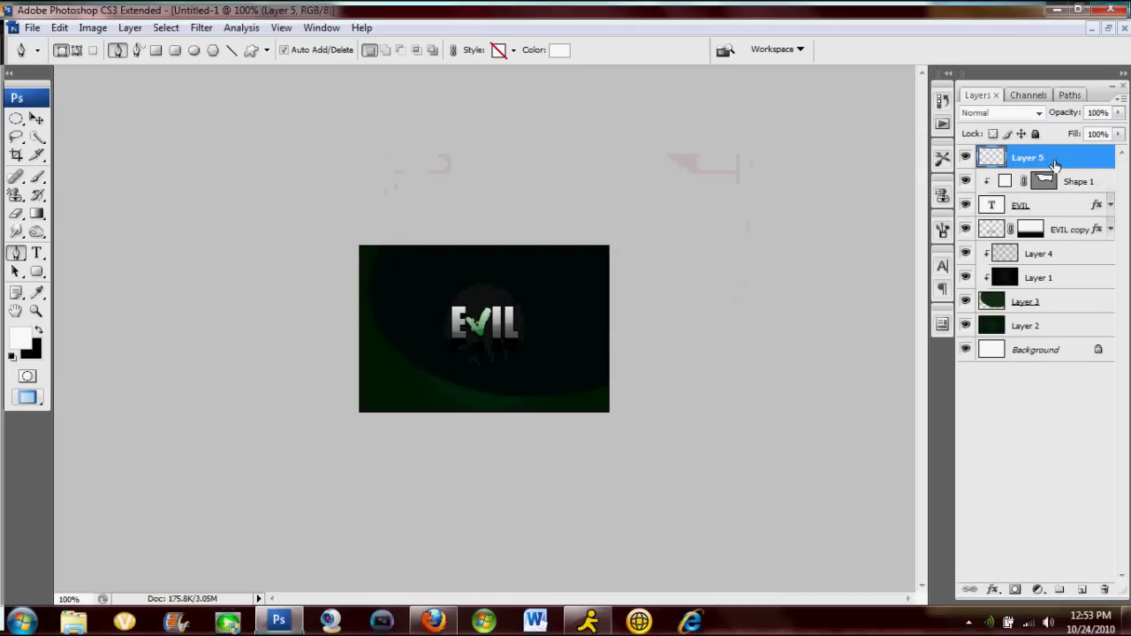
- Fill Layer 5 with a merged copy of the image using Apply Image
click(103, 33)
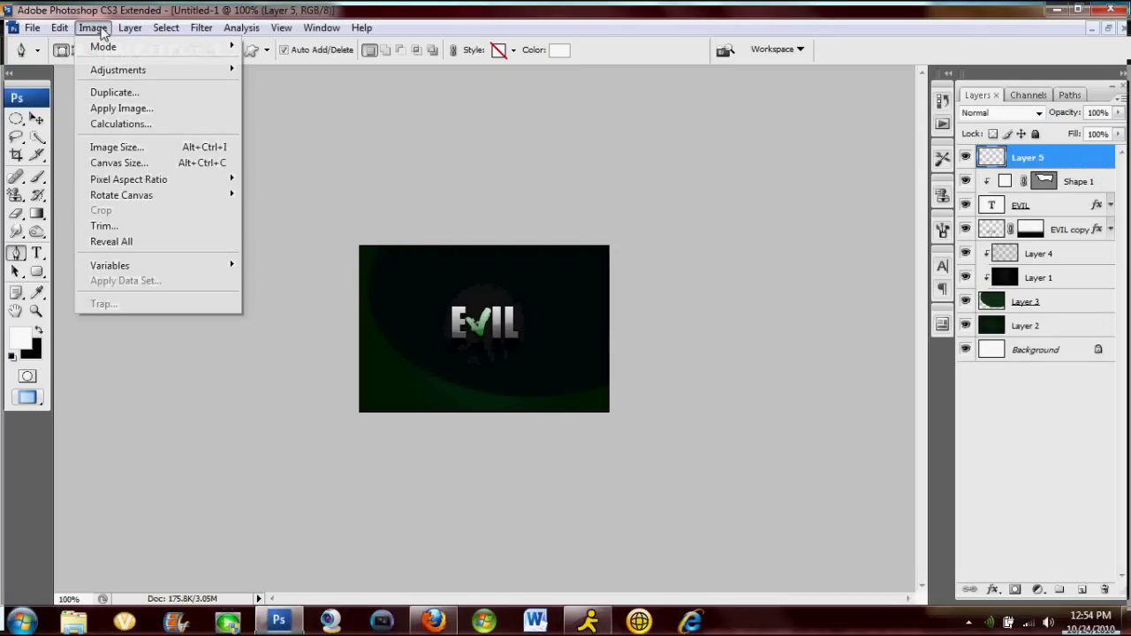
click(119, 109)
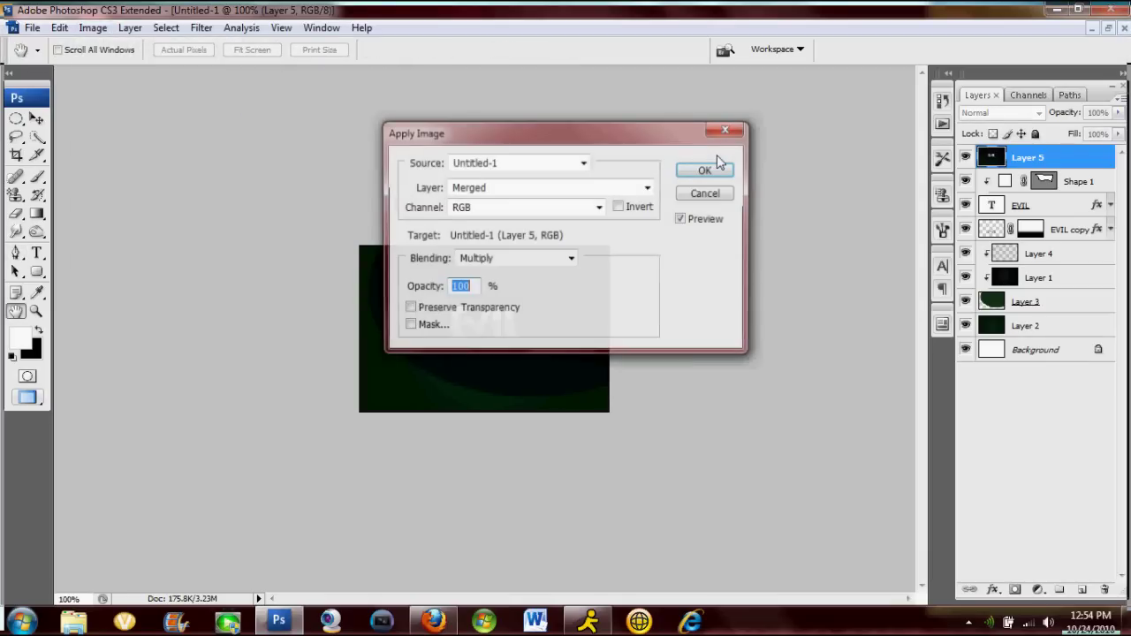
click(717, 161)
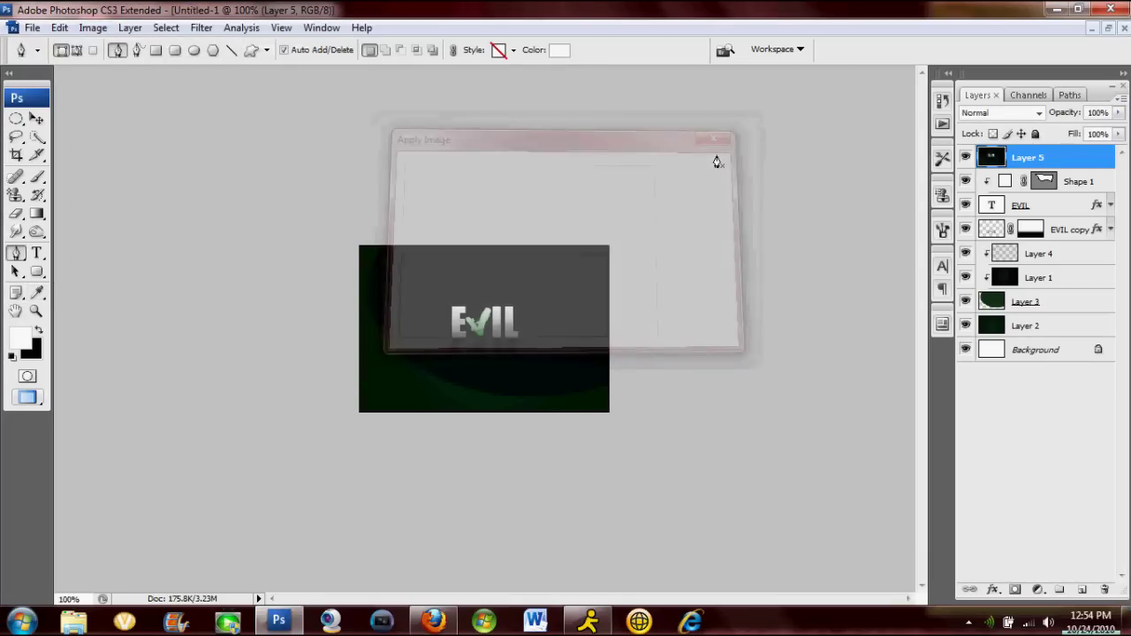
- Apply Lighting Effects with the 2 O'clock Spotlight reshaped into a circle around EVIL
click(201, 27)
mouse_move(316, 273)
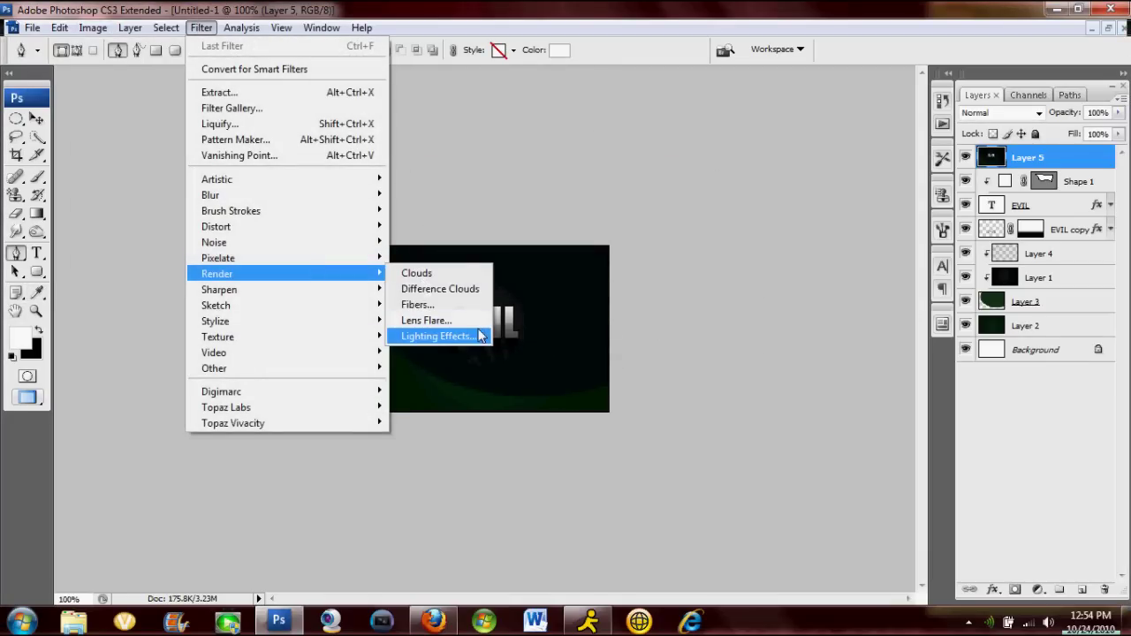
click(468, 336)
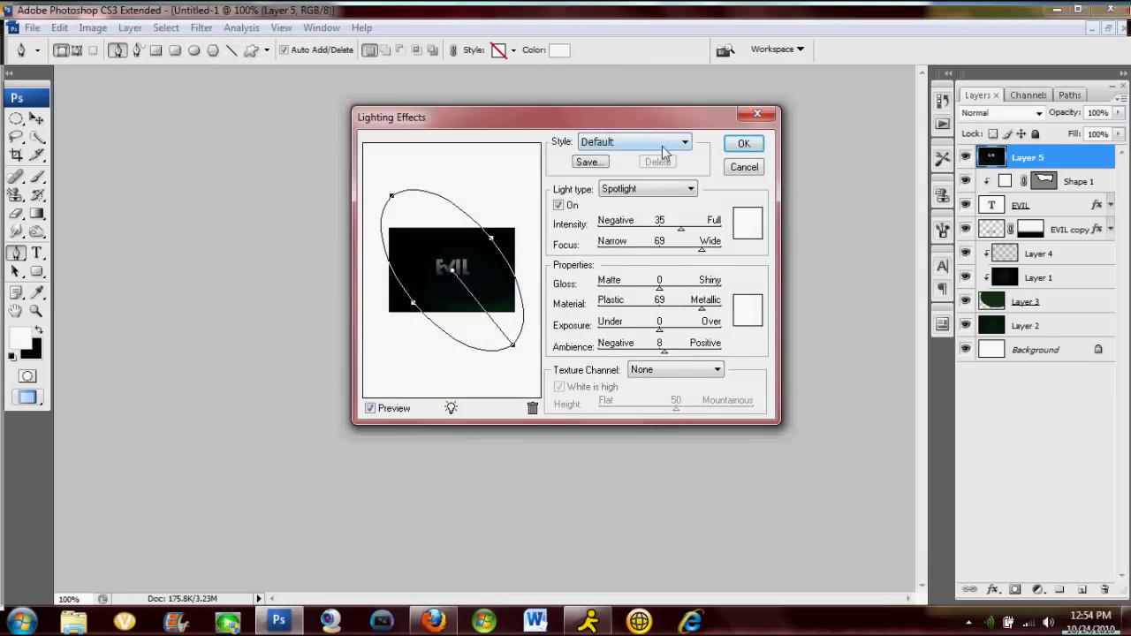
click(665, 147)
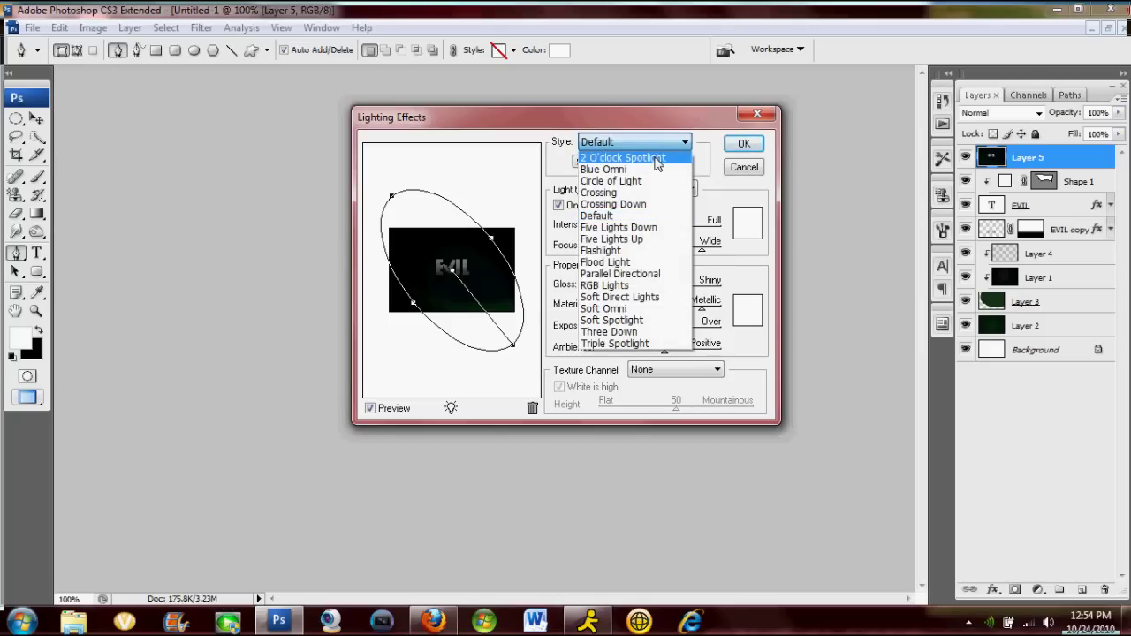
click(658, 159)
drag(518, 228, 495, 248)
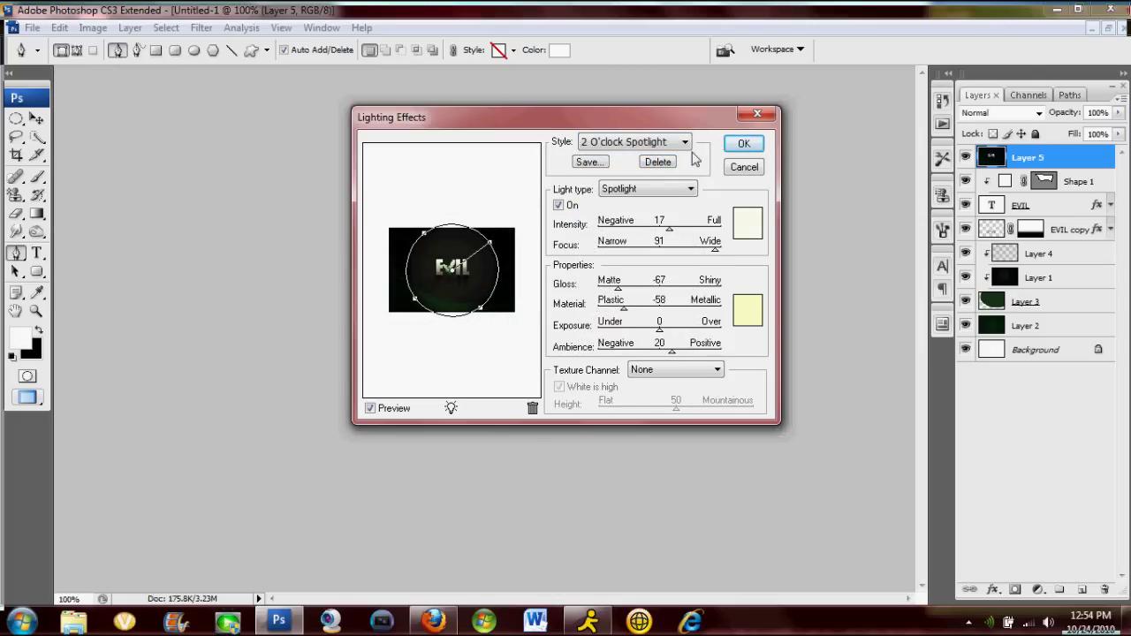
click(743, 144)
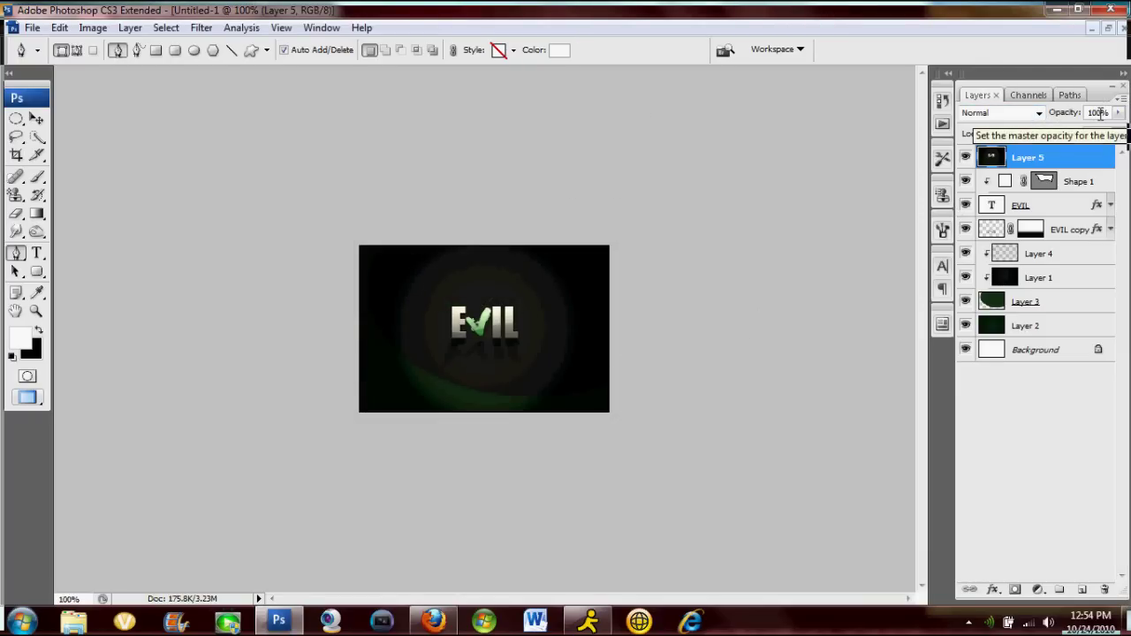
- Set Layer 5's opacity to 30%
click(1100, 113)
text(5)
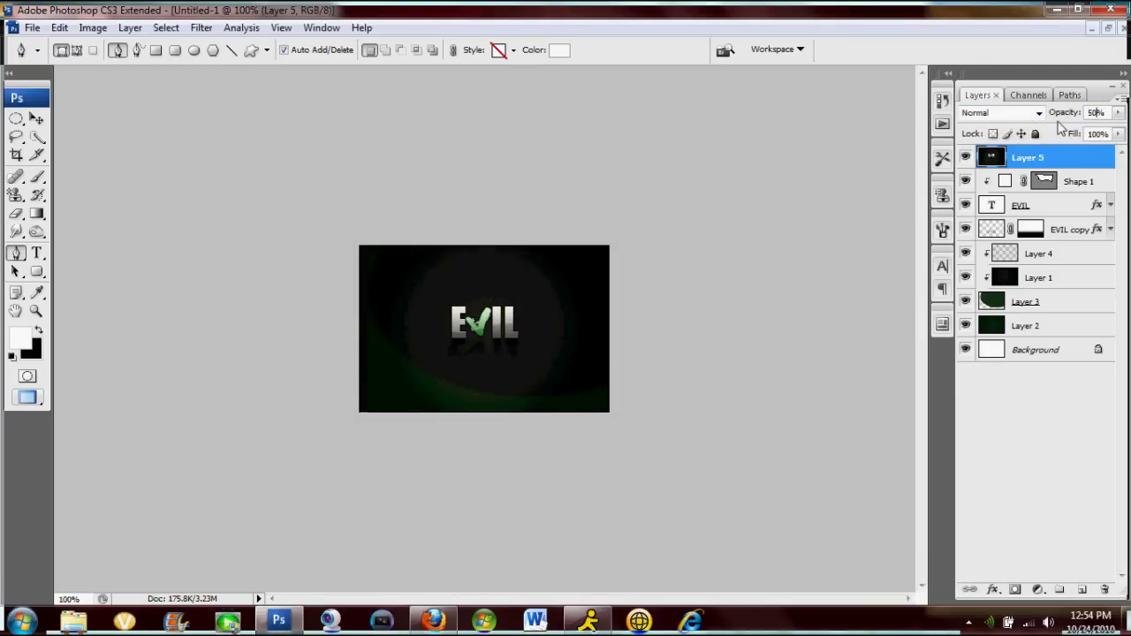
text(30)
text(2)
key(BackSpace)
key(BackSpace)
key(BackSpace)
key(BackSpace)
text(0)
drag(1055, 128, 1060, 128)
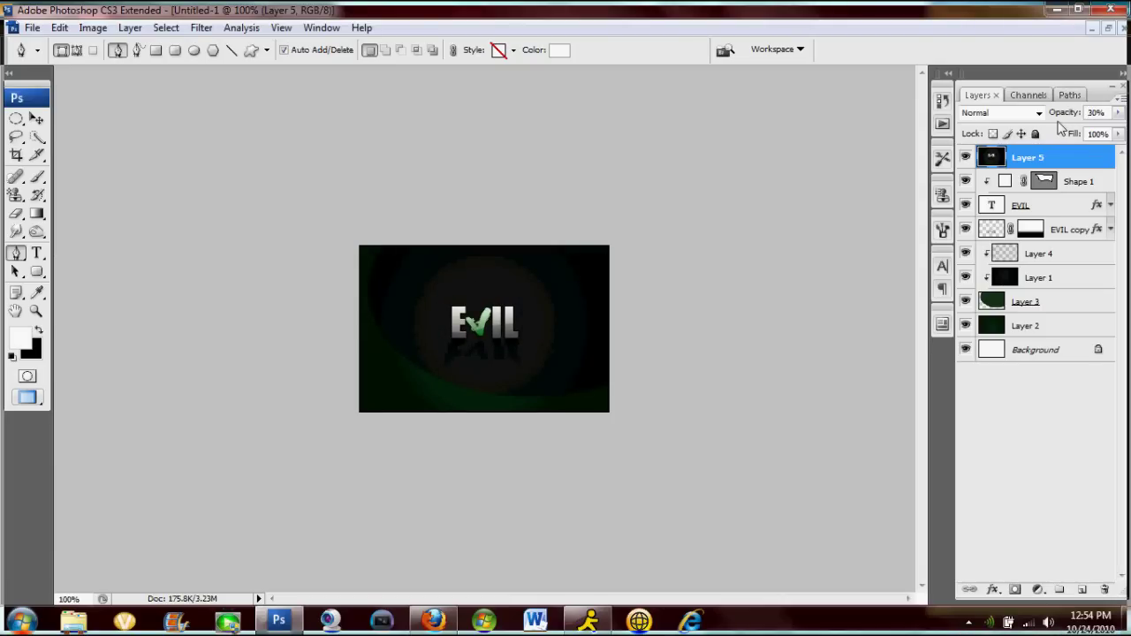
- Create Layer 6 and fill it with the merged artwork via Apply Image
key(ctrl+shift+n)
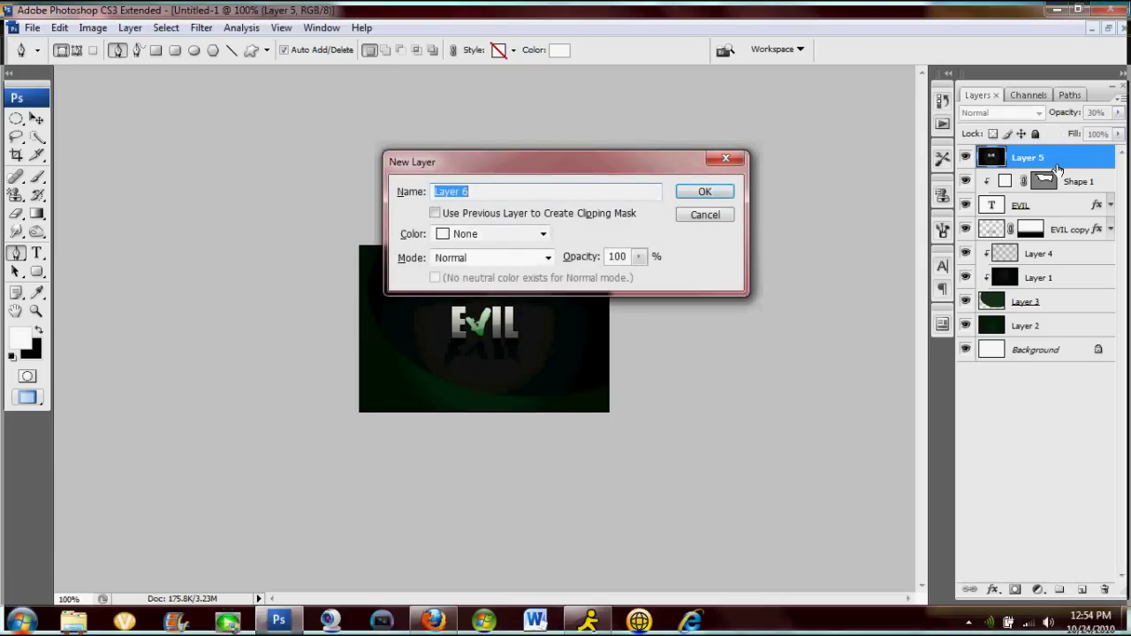
key(Return)
click(89, 27)
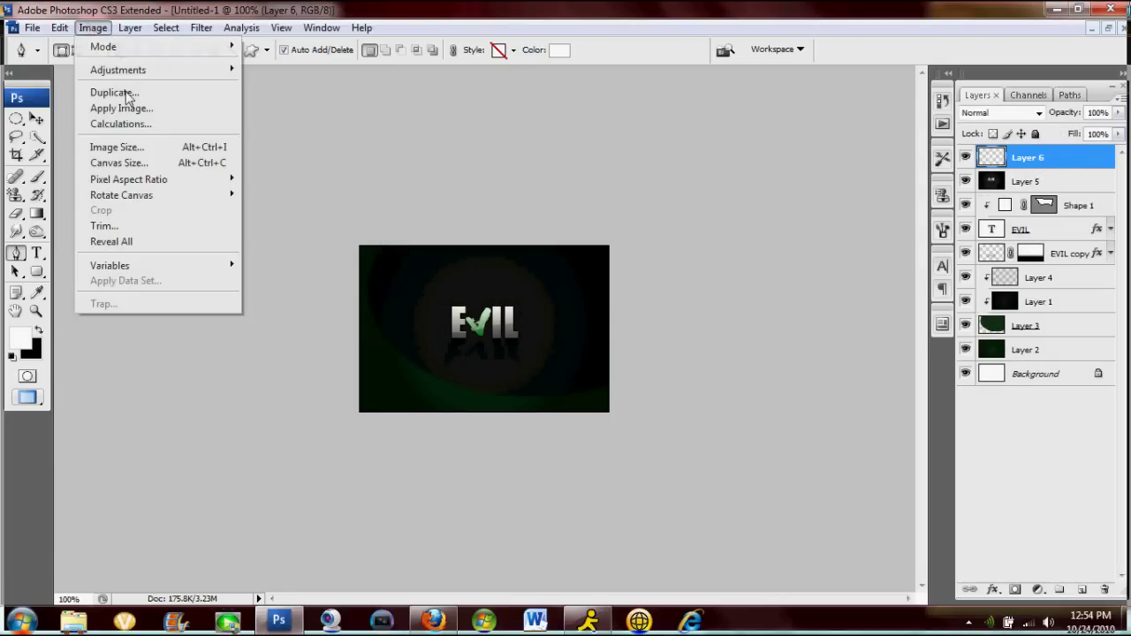
click(125, 106)
key(Return)
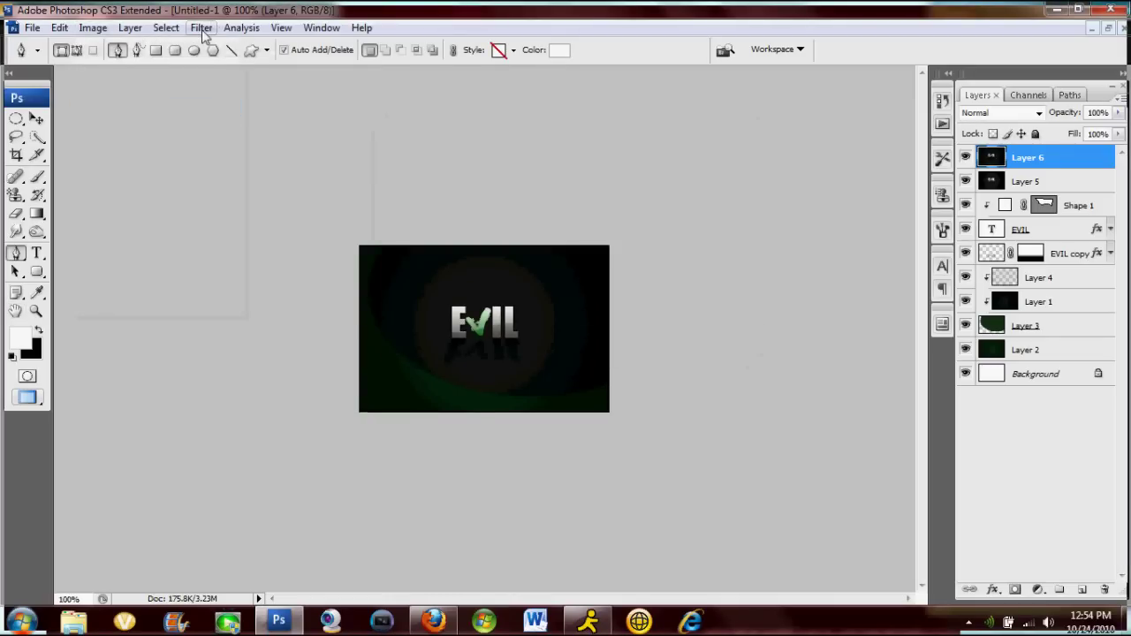
- Render a Lens Flare with brightness 50 and the 105mm Prime lens
click(202, 27)
mouse_move(305, 274)
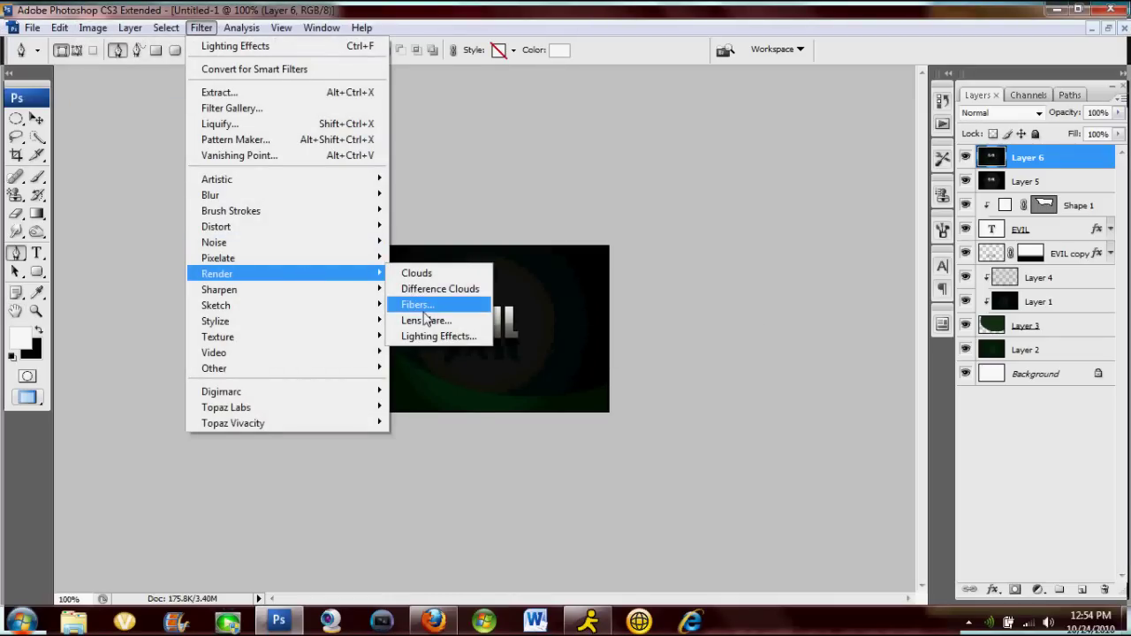
click(424, 320)
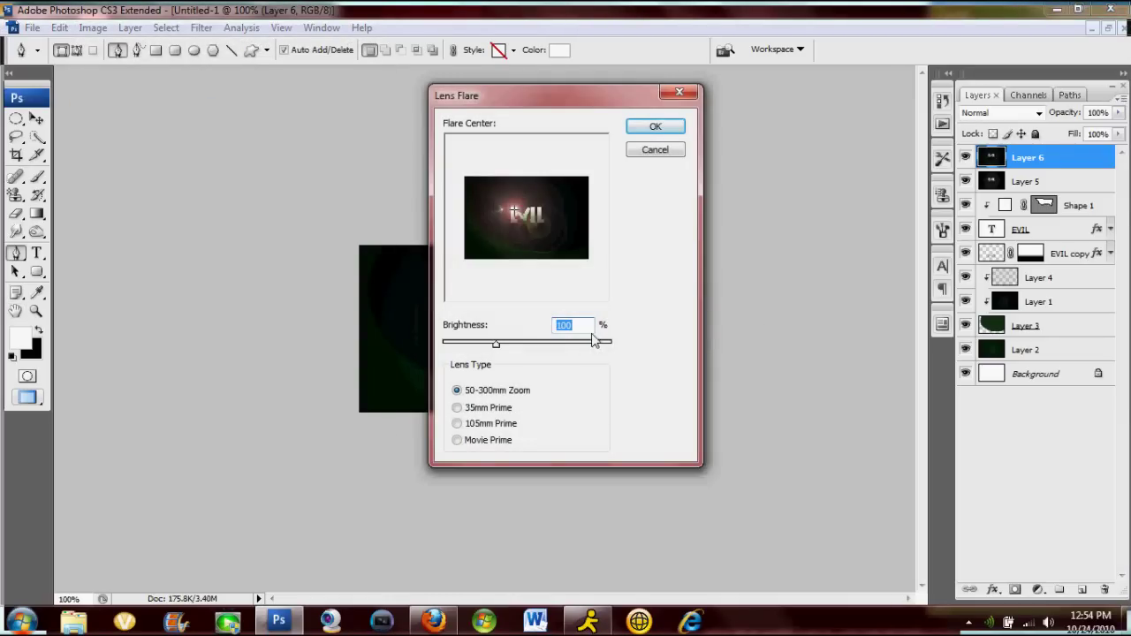
text(50)
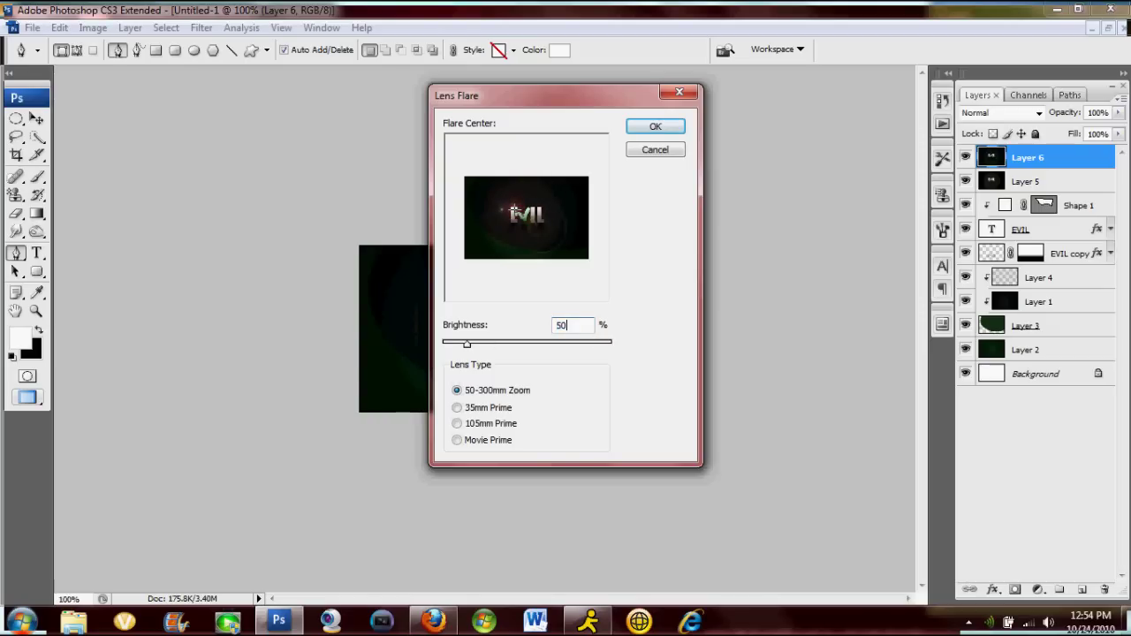
click(458, 423)
click(659, 127)
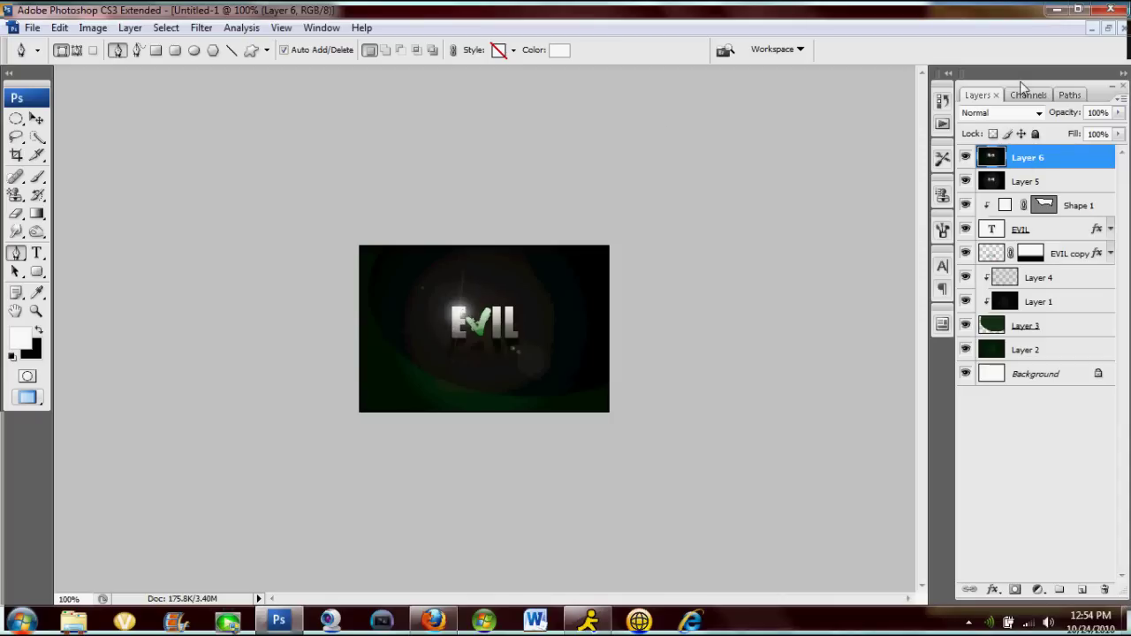
- Create Layer 7, fill it solid black and set its blend mode to Linear Dodge
key(ctrl+shift+alt+n)
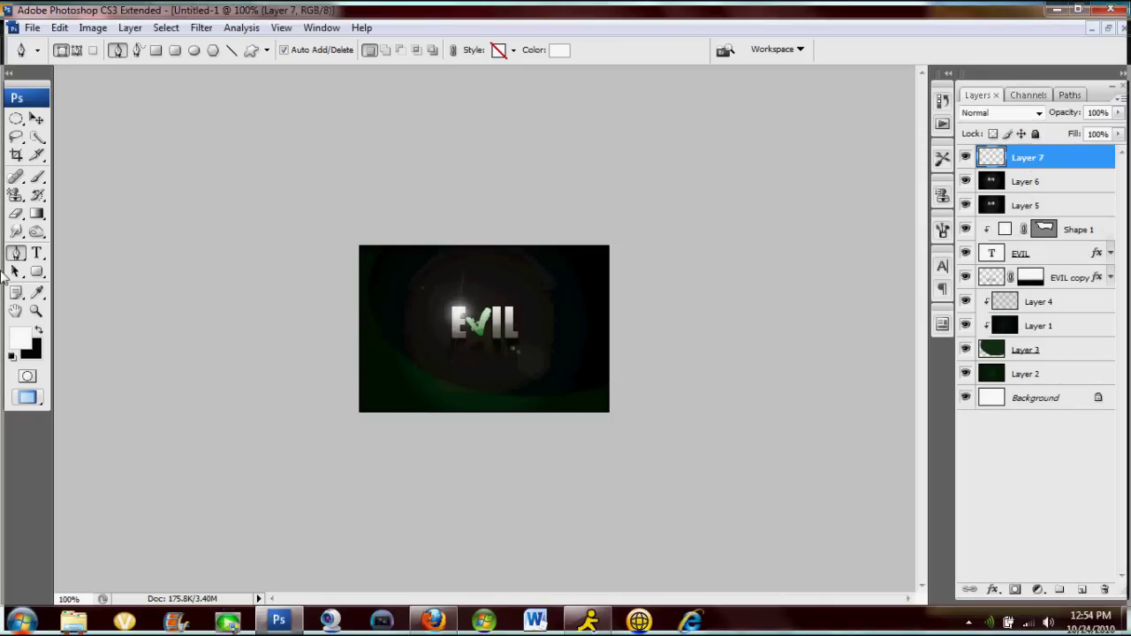
click(39, 332)
right_click(36, 214)
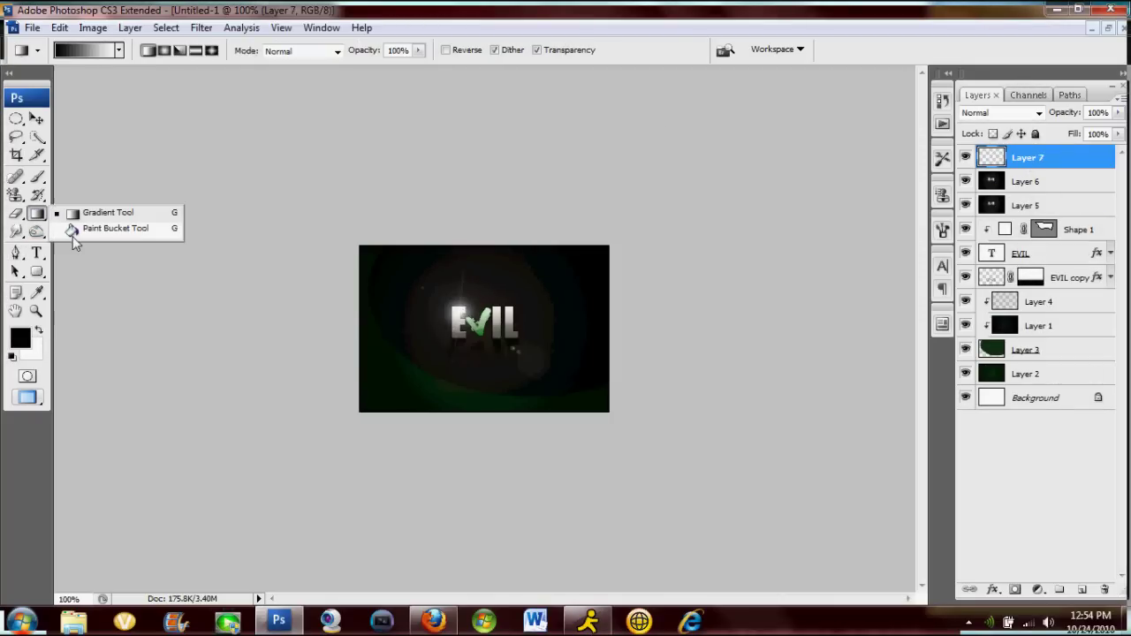
click(74, 232)
click(411, 300)
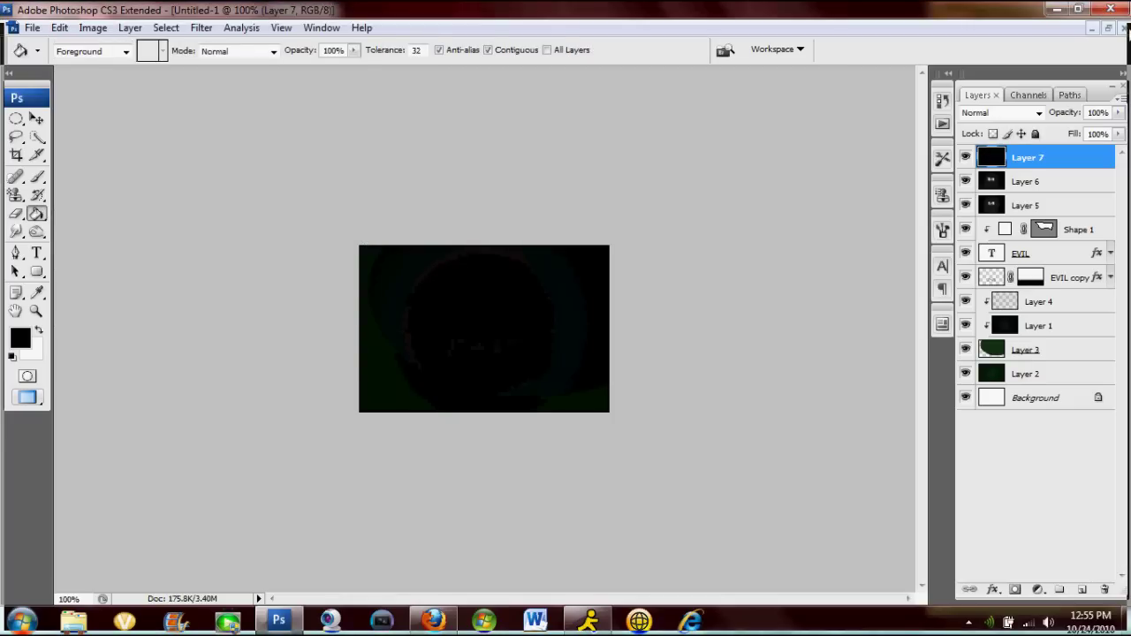
click(1038, 113)
click(986, 302)
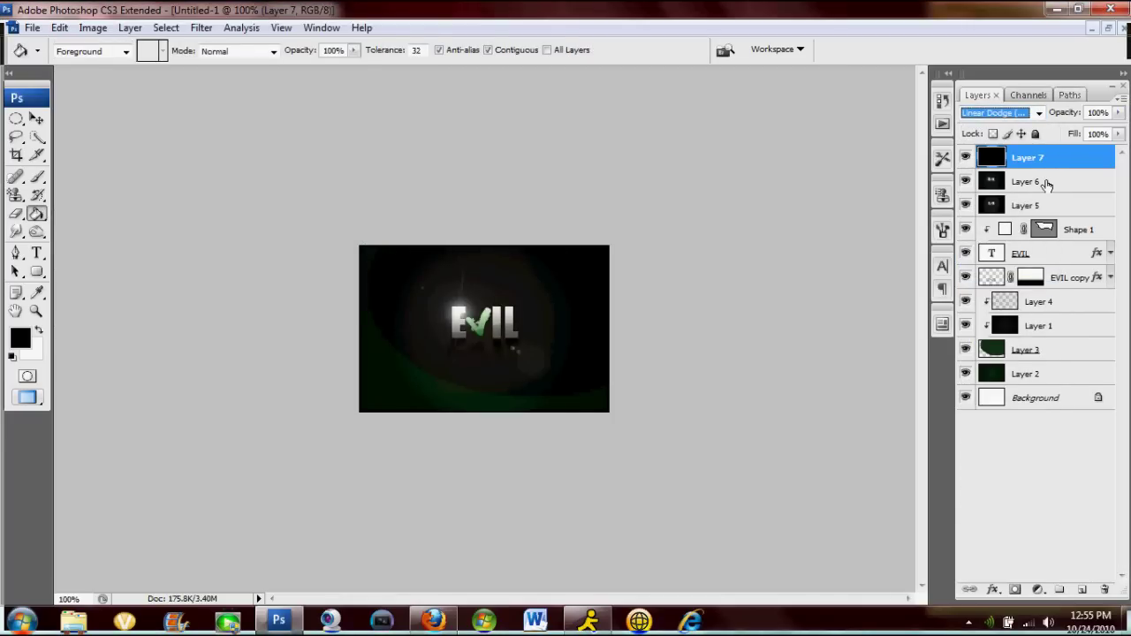
- Delete the earlier flare layer, Layer 6
click(1043, 182)
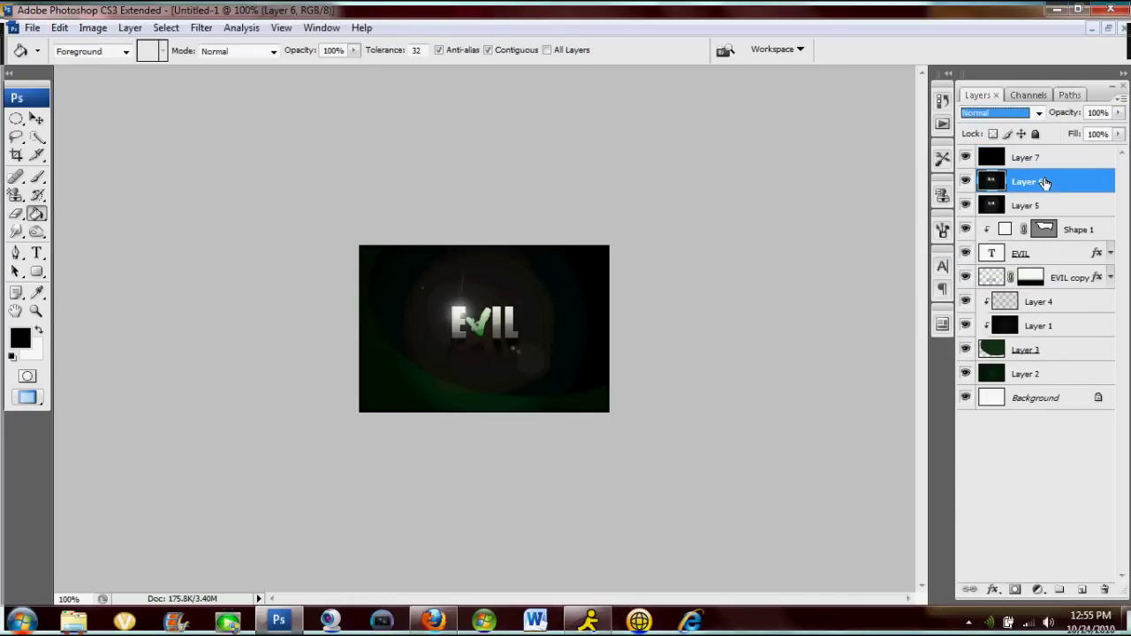
right_click(1044, 182)
click(1002, 256)
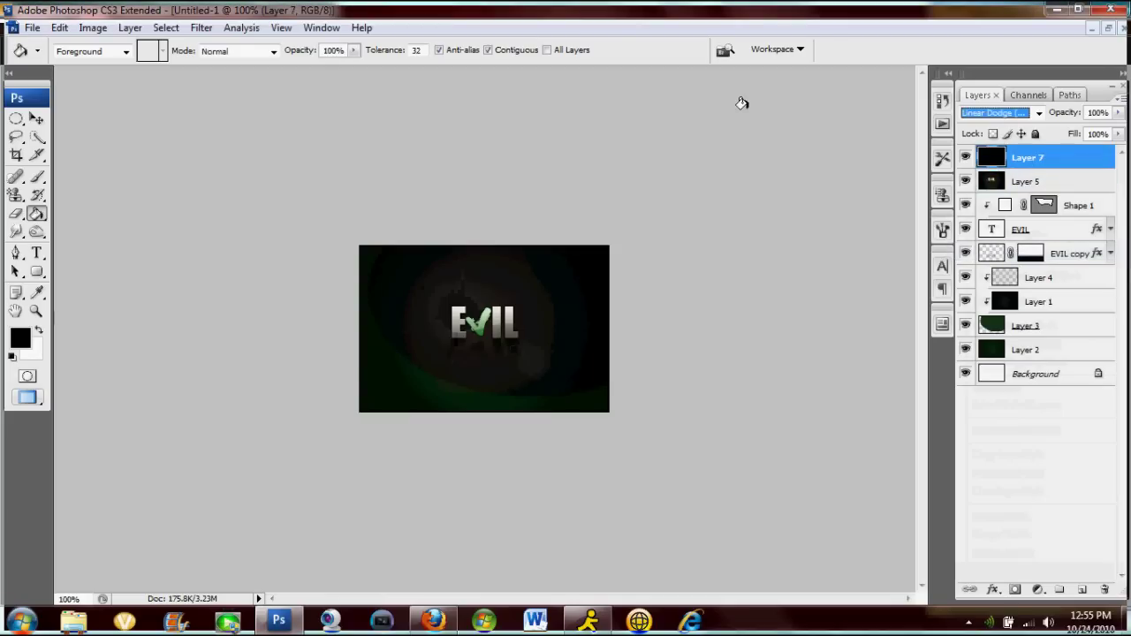
- Render a lens flare on Layer 7, move it onto the V, and set opacity to 80%
click(201, 28)
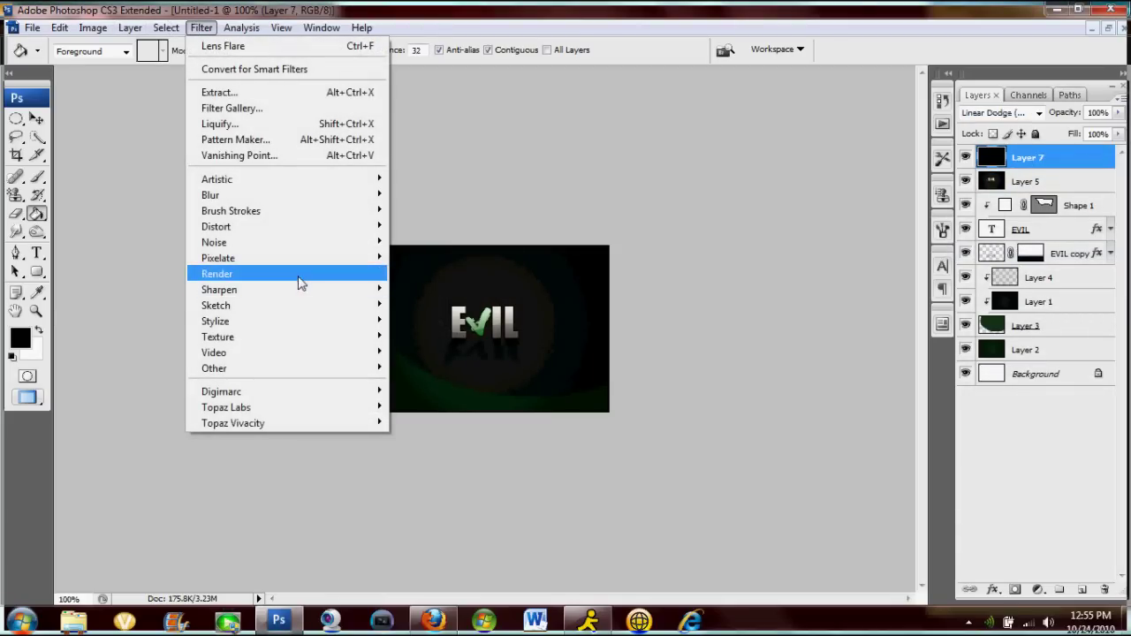
click(428, 318)
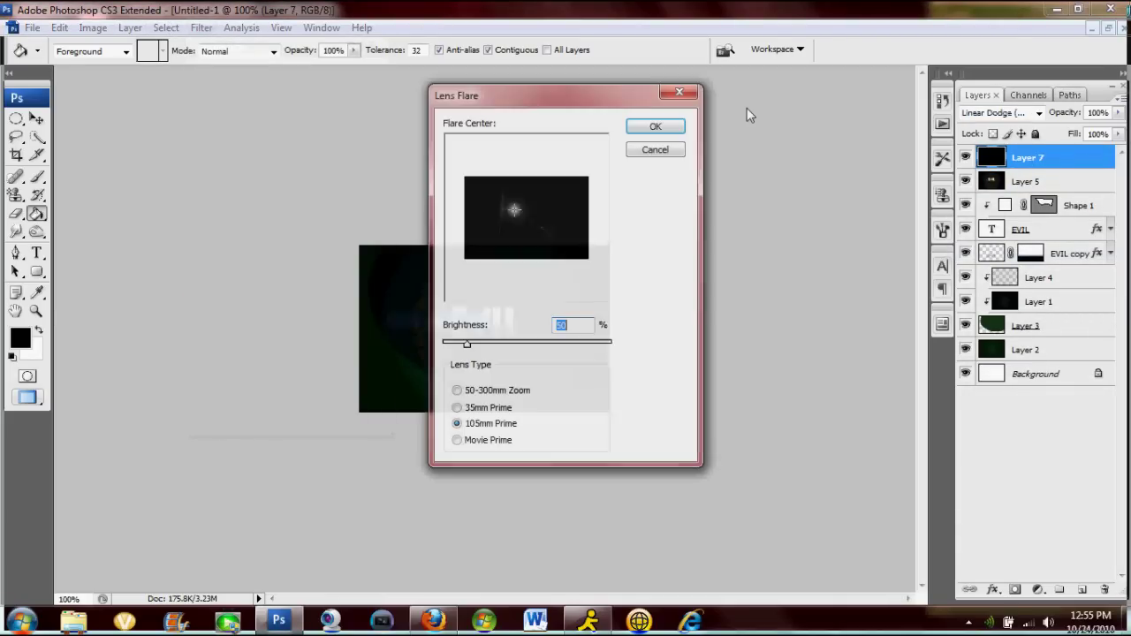
click(654, 126)
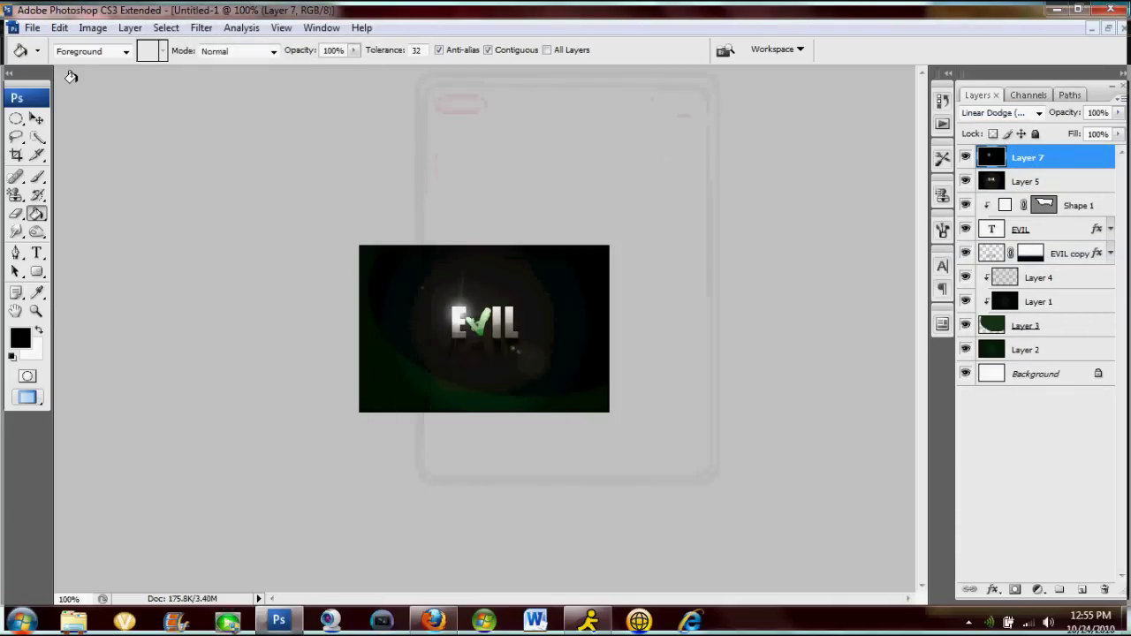
click(36, 117)
drag(518, 353, 558, 391)
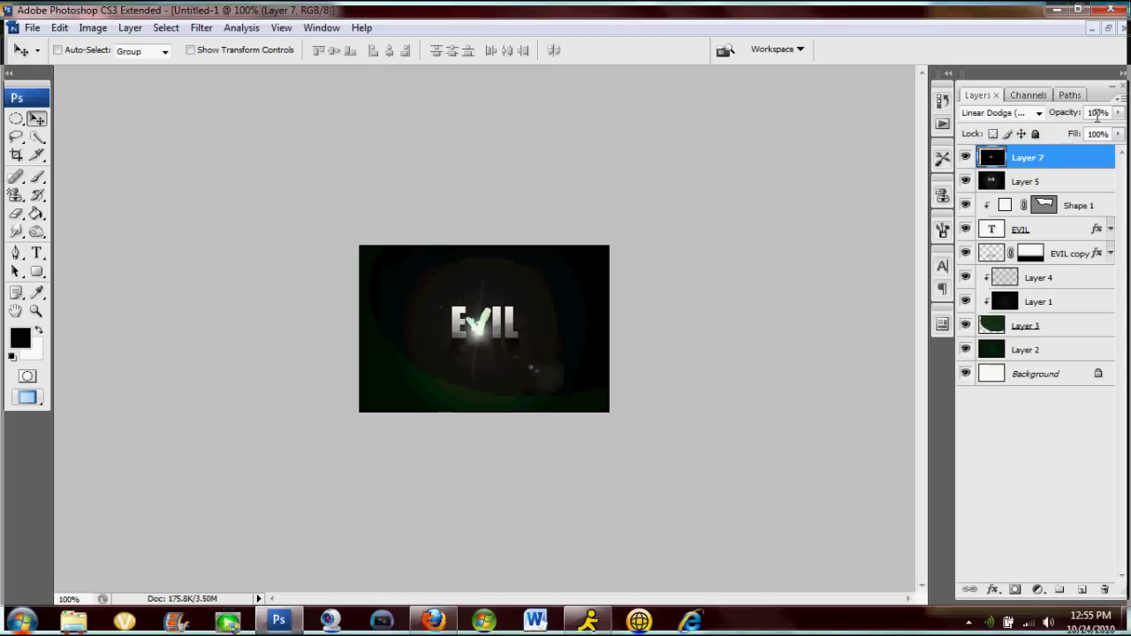
click(1097, 113)
text(80)
key(Return)
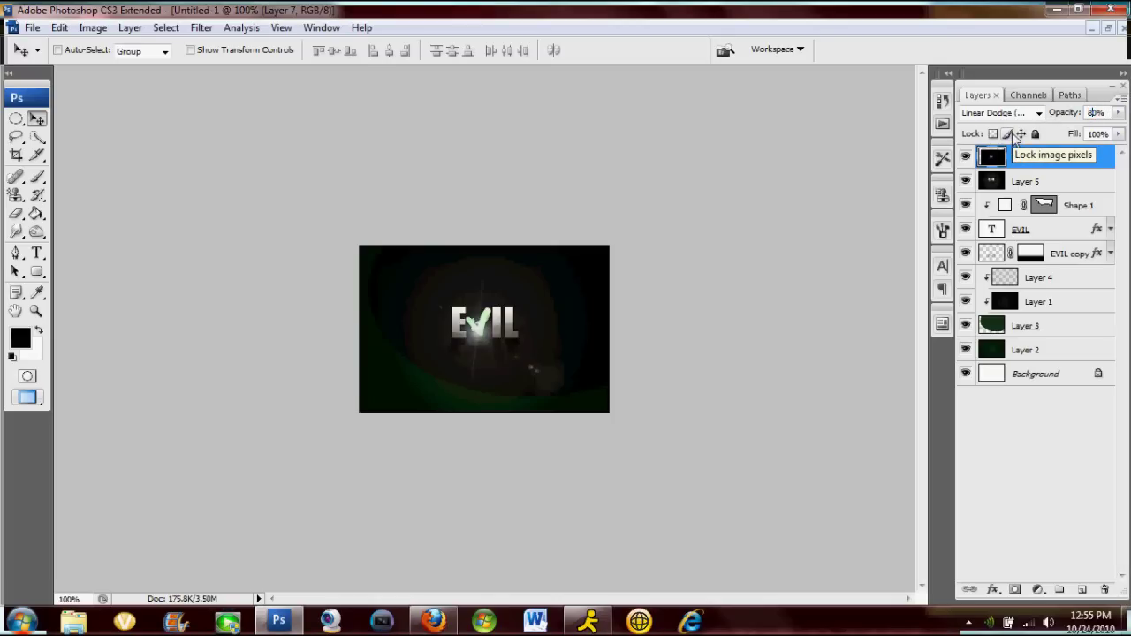